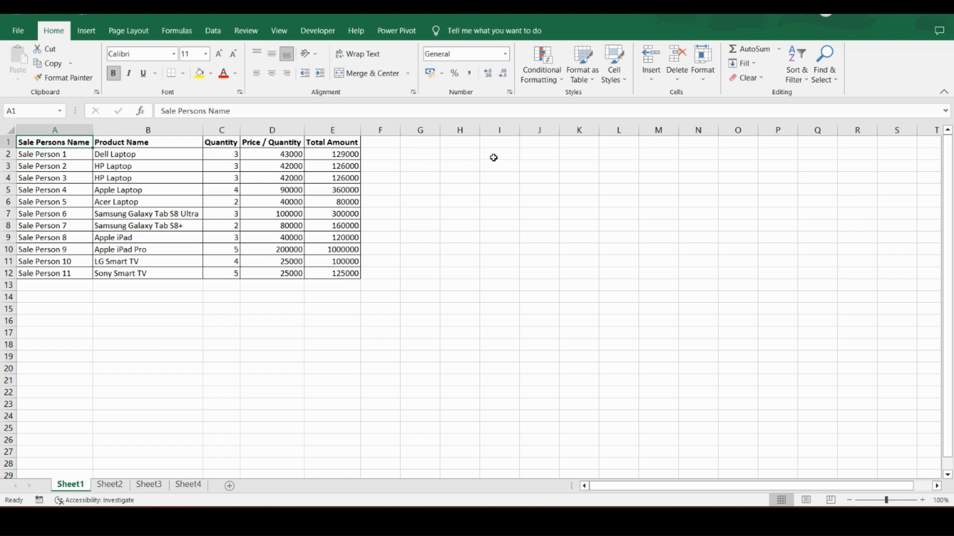
# - Enter the labels vlookup in cell I2 and hlookup in cell I3 beside the sales table
pyautogui.click(494, 157)
pyautogui.write('vloo')
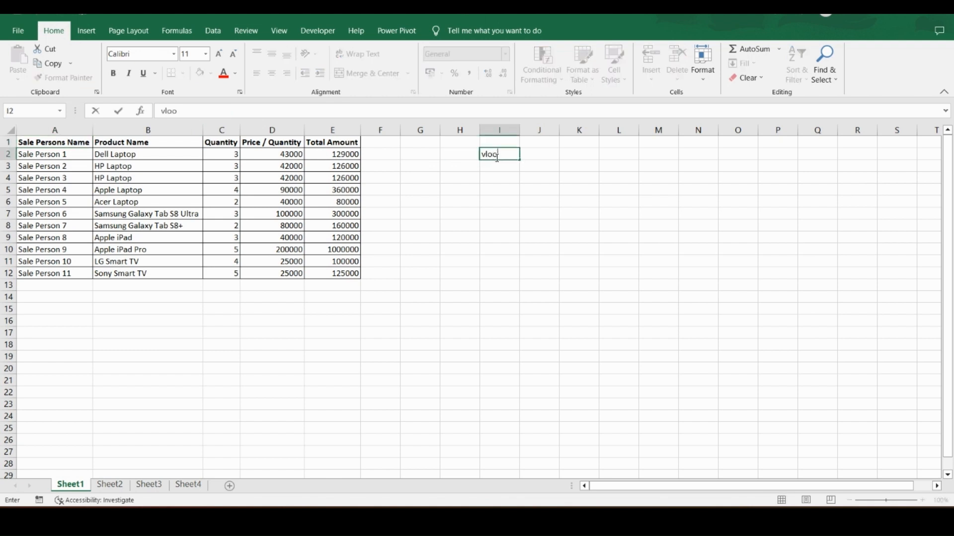
pyautogui.write('kup')
pyautogui.press('Return')
pyautogui.write('h')
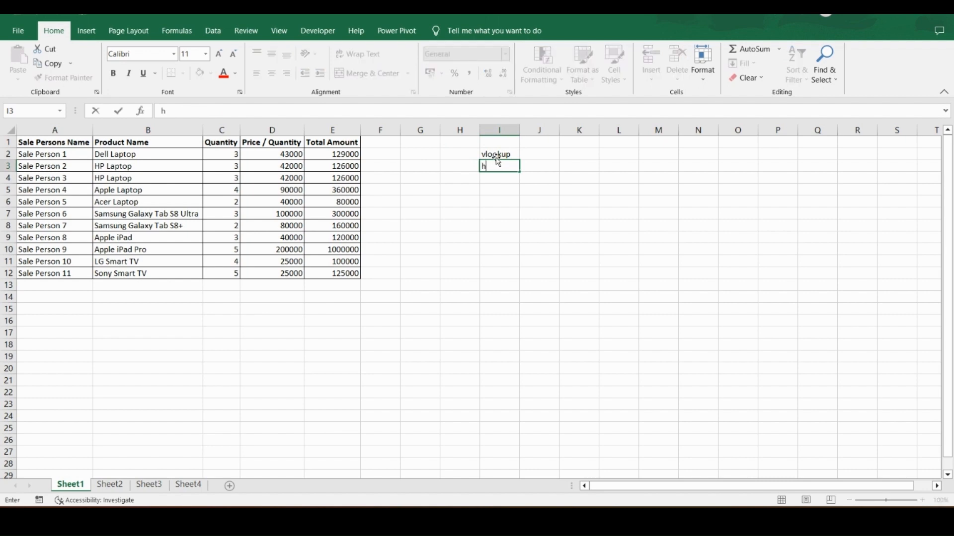
pyautogui.write('lookup')
pyautogui.press('Return')
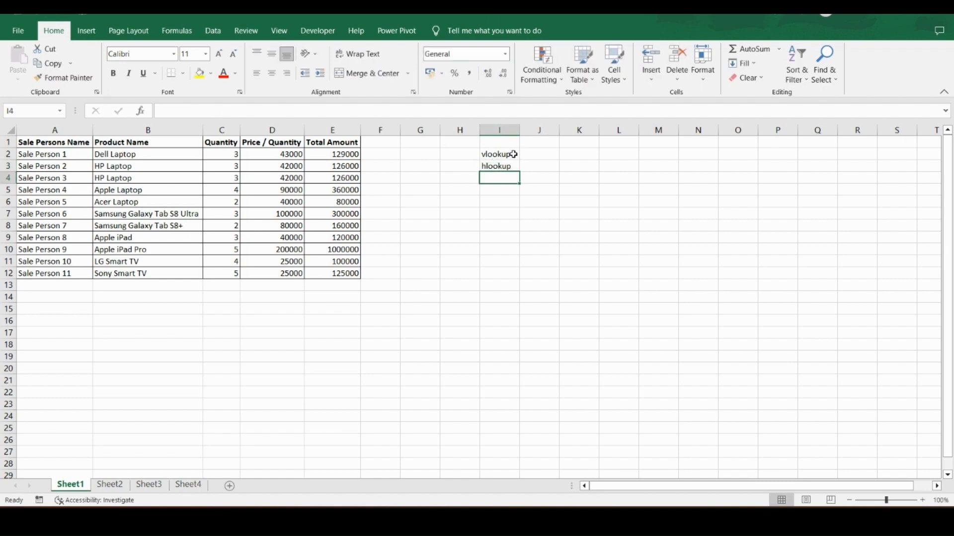
# - Compare the sales table in columns A to E of Sheet1 with the empty Product Name column on Sheet2
pyautogui.click(513, 154)
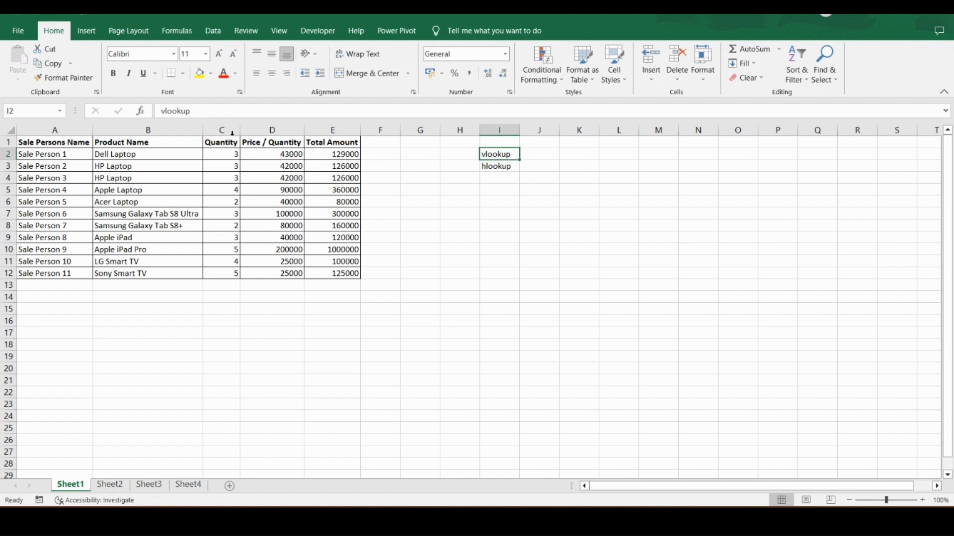
pyautogui.click(69, 127)
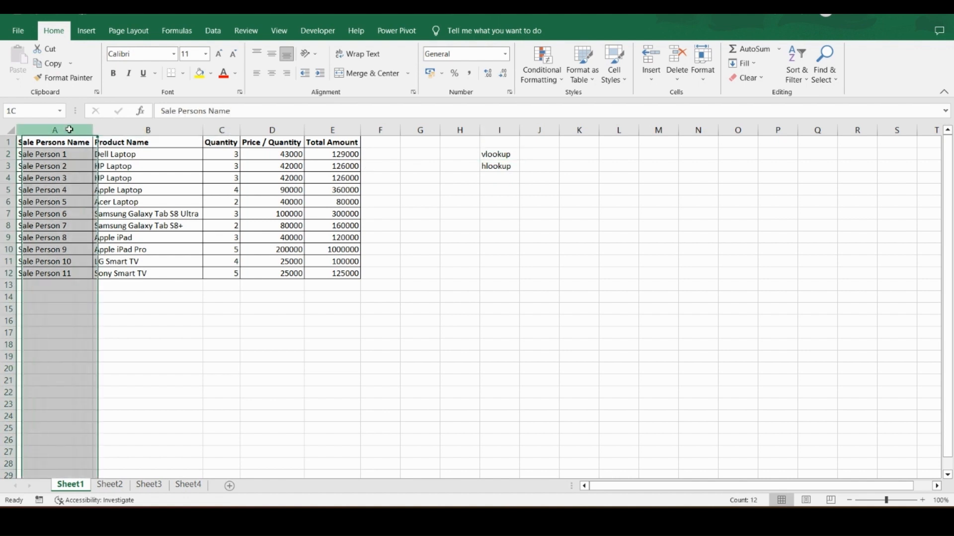
pyautogui.keyDown('shift'); pyautogui.click(337, 127); pyautogui.keyUp('shift')
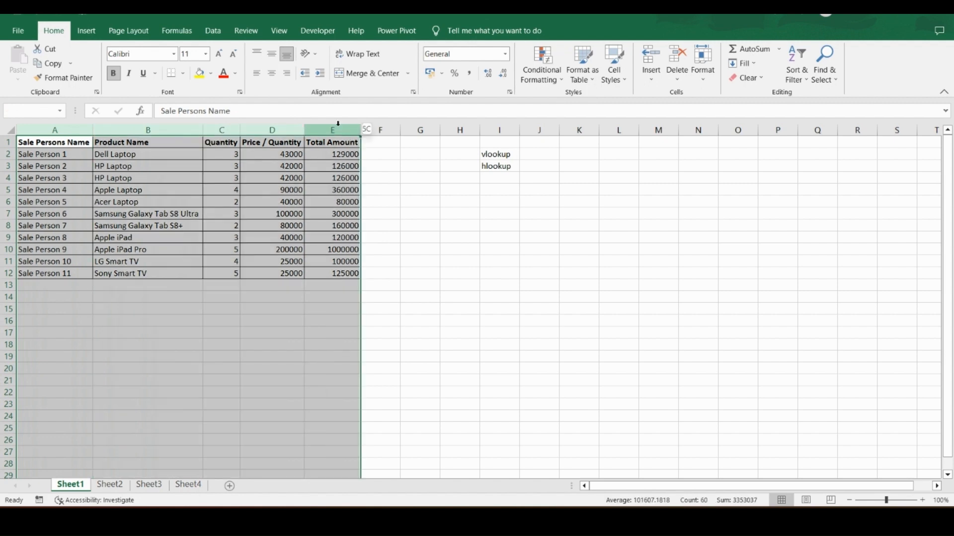
pyautogui.click(106, 489)
pyautogui.click(279, 189)
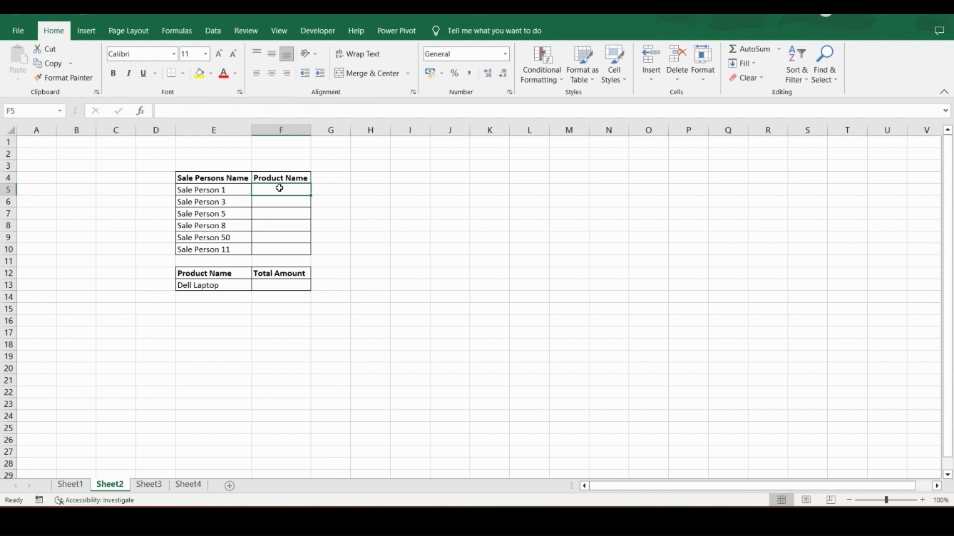
pyautogui.press('Left')
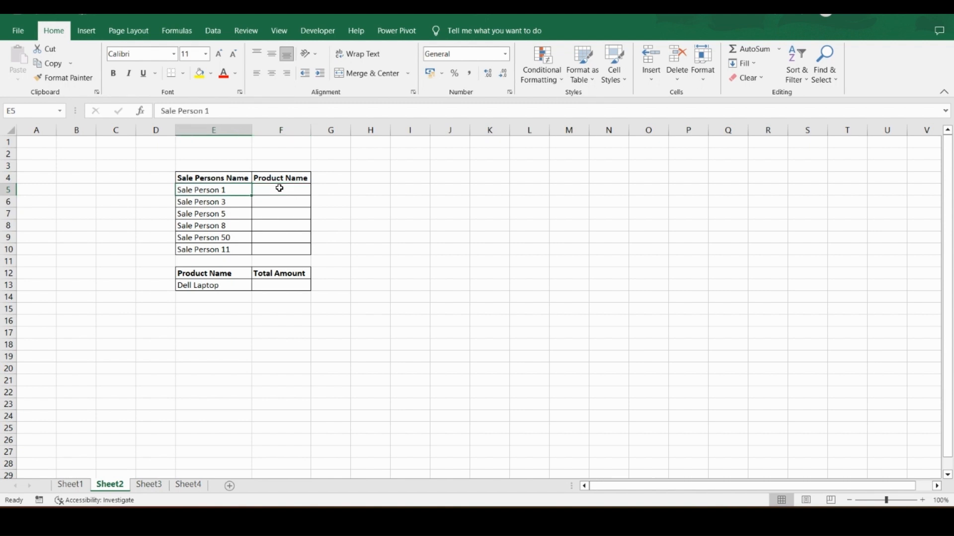
pyautogui.click(280, 189)
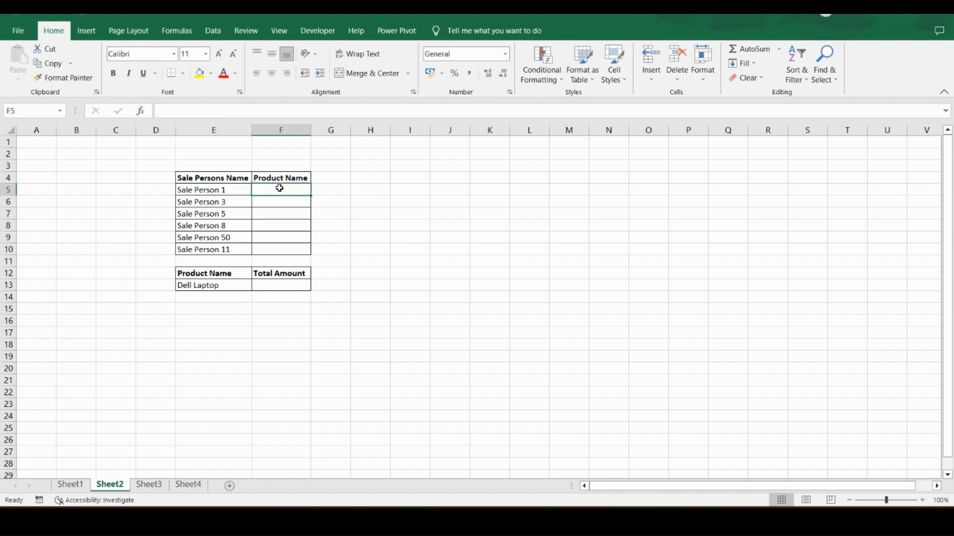
pyautogui.click(71, 485)
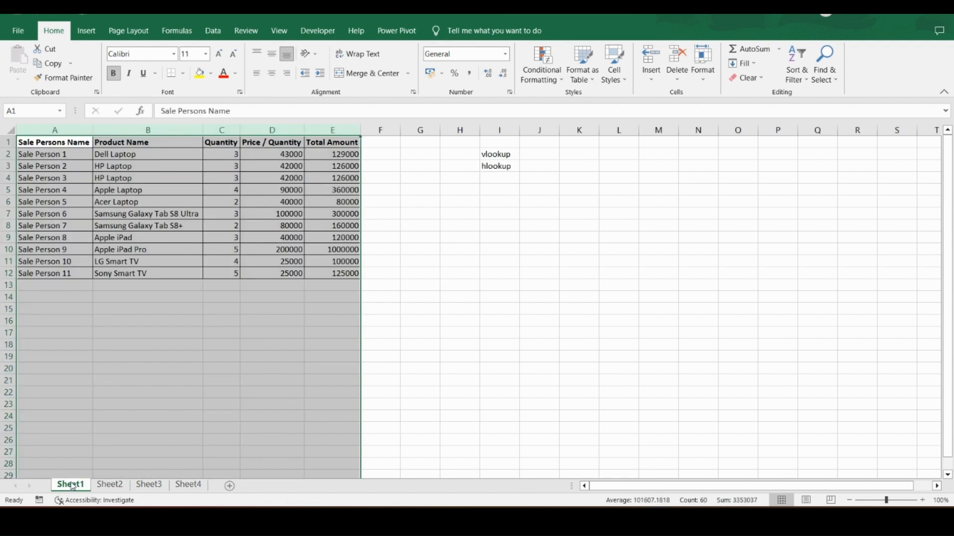
pyautogui.click(71, 129)
pyautogui.click(80, 157)
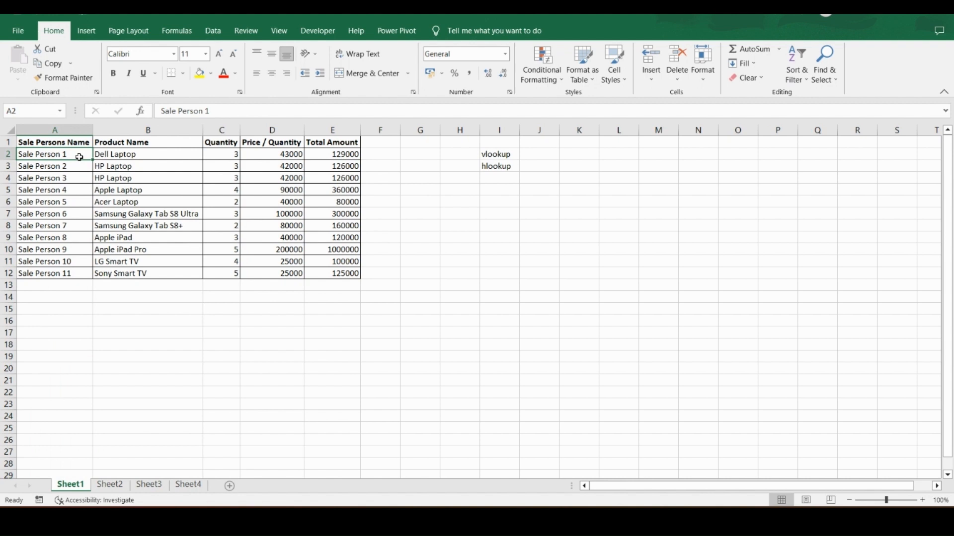
pyautogui.press('Right')
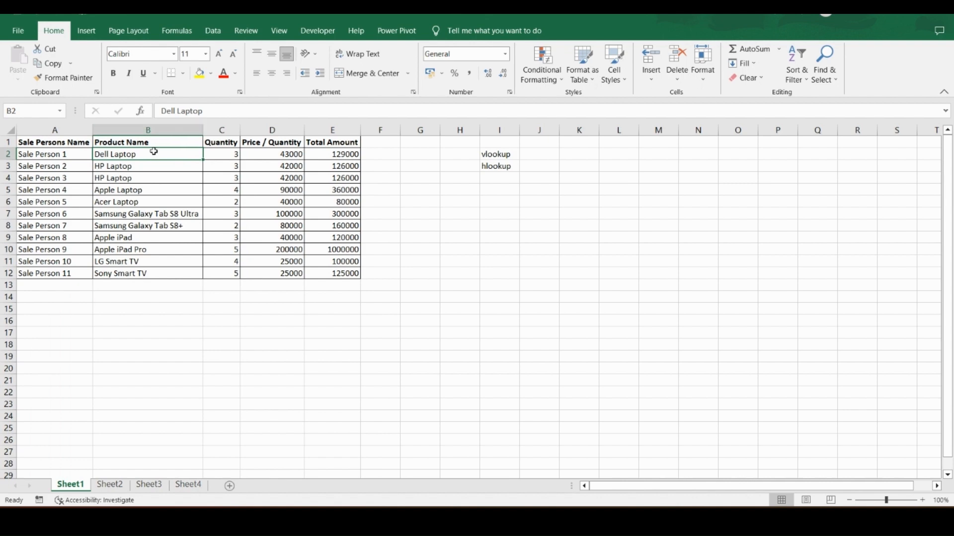
pyautogui.click(119, 489)
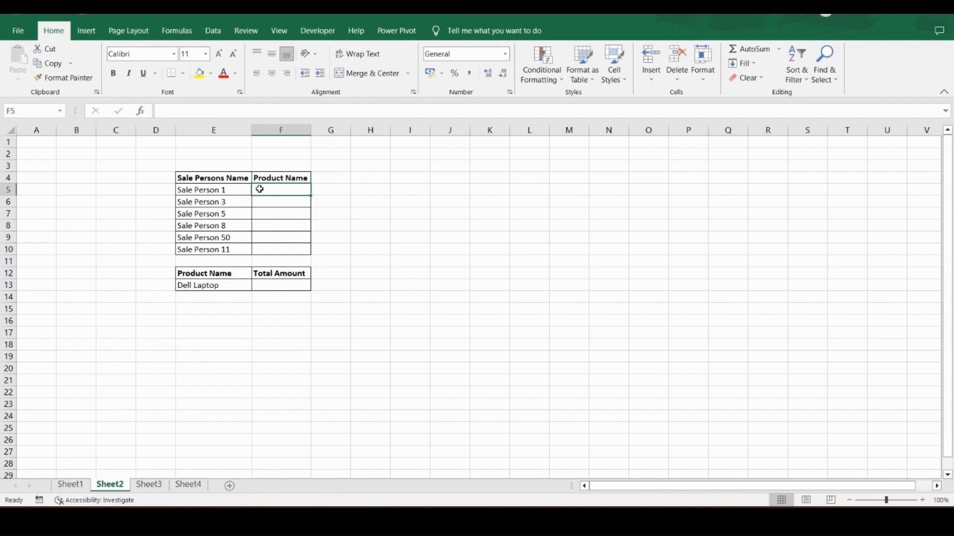
# - Review the vlookup and hlookup labels on Sheet1 and examine each column of the sales table from Sale Persons Name to Total Amount
pyautogui.click(78, 486)
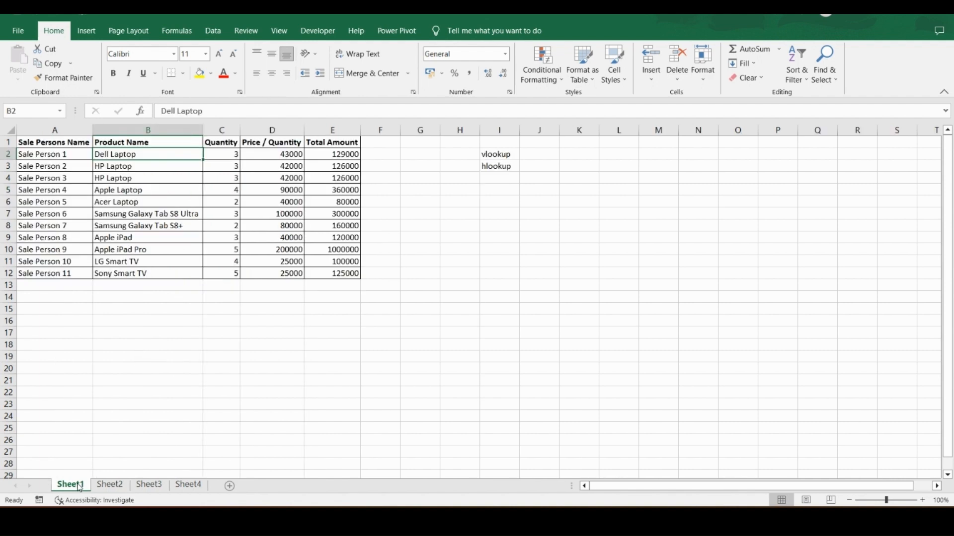
pyautogui.click(506, 152)
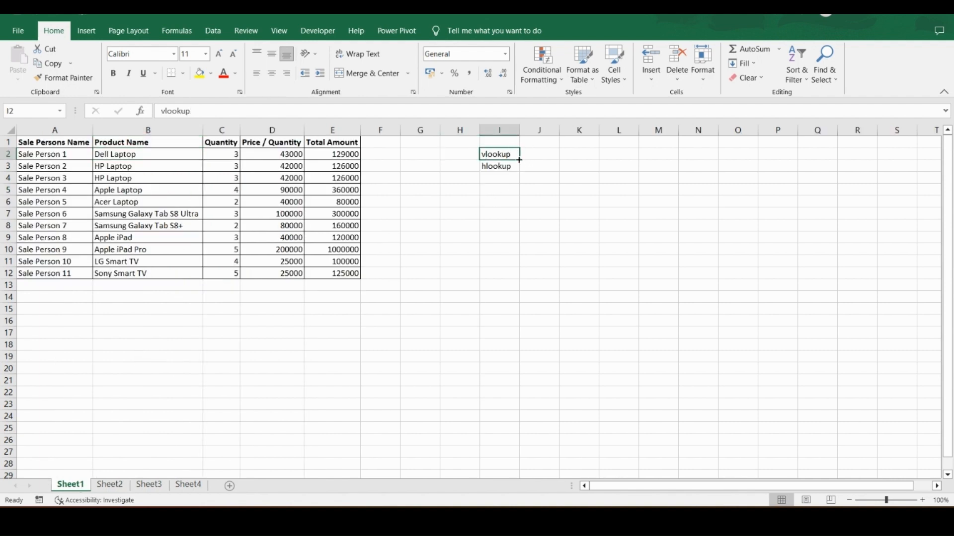
pyautogui.click(509, 168)
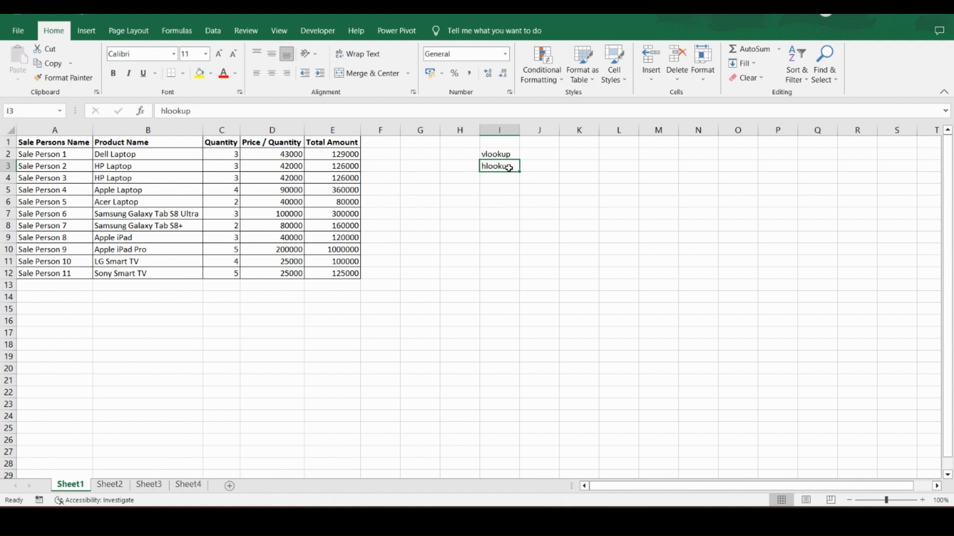
pyautogui.click(78, 126)
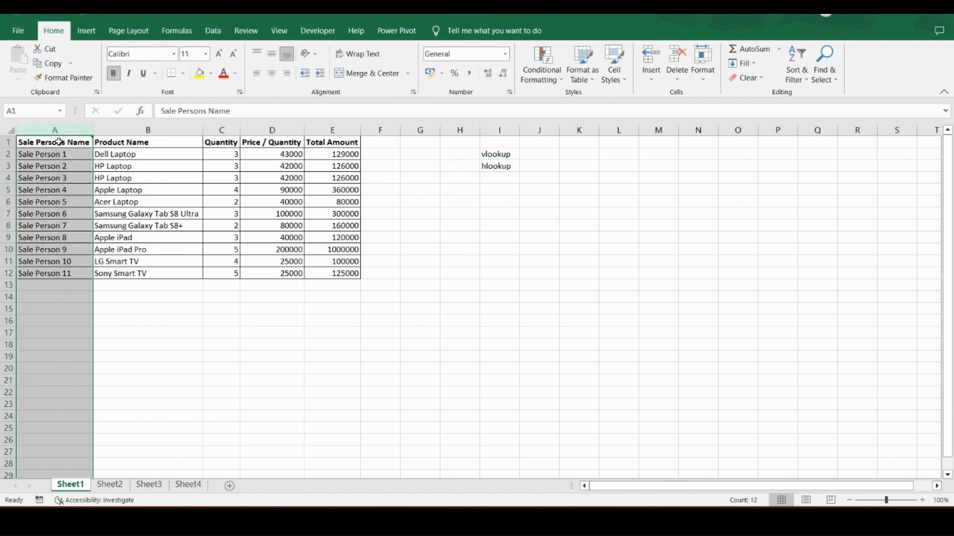
pyautogui.click(58, 141)
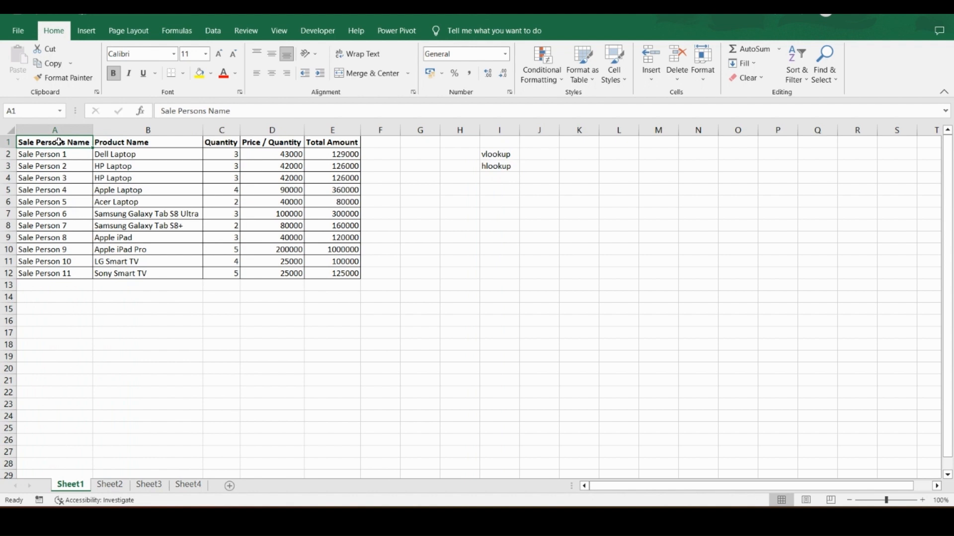
pyautogui.click(123, 143)
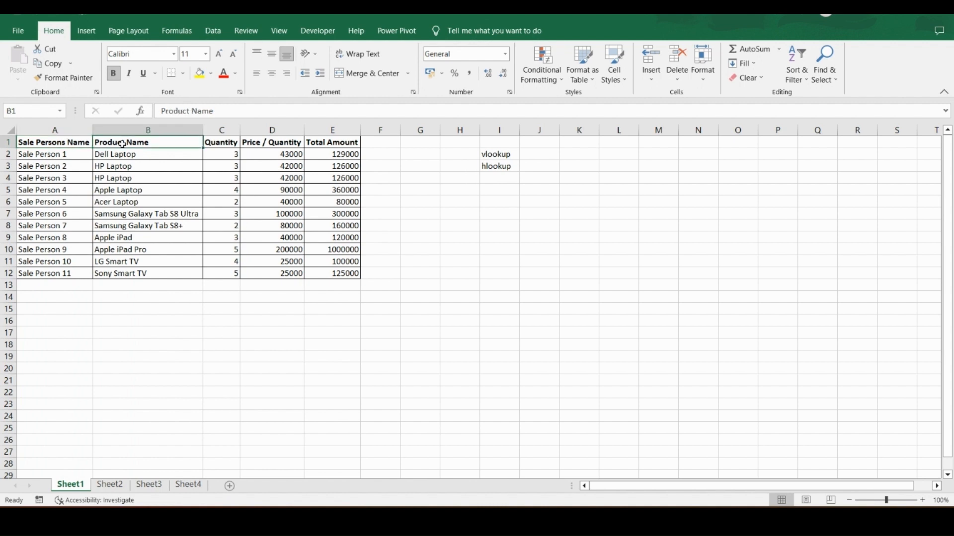
pyautogui.click(147, 130)
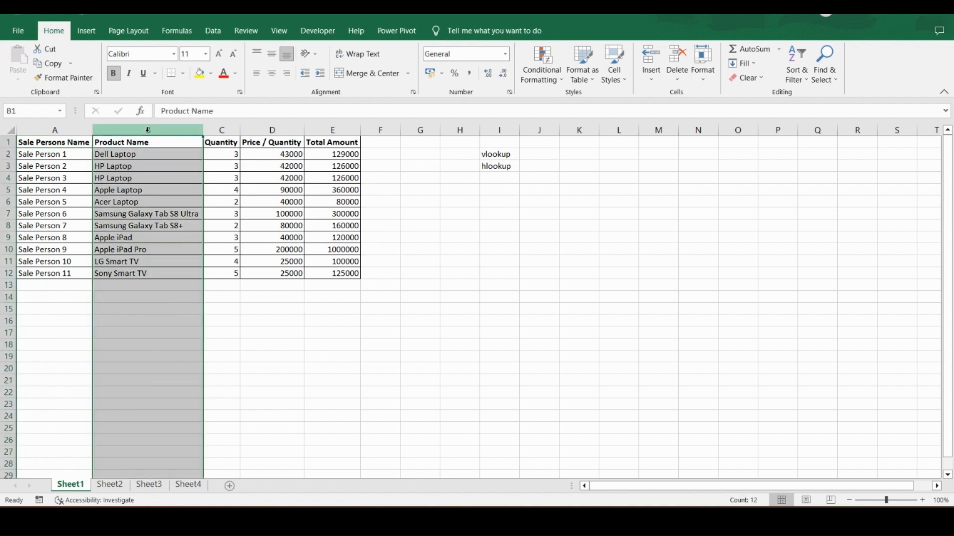
pyautogui.click(222, 130)
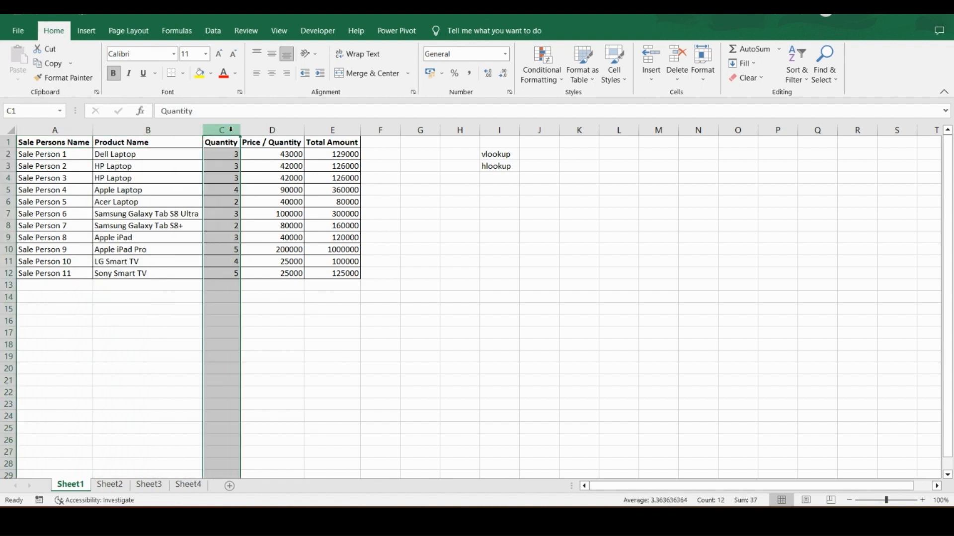
pyautogui.click(268, 130)
pyautogui.click(342, 130)
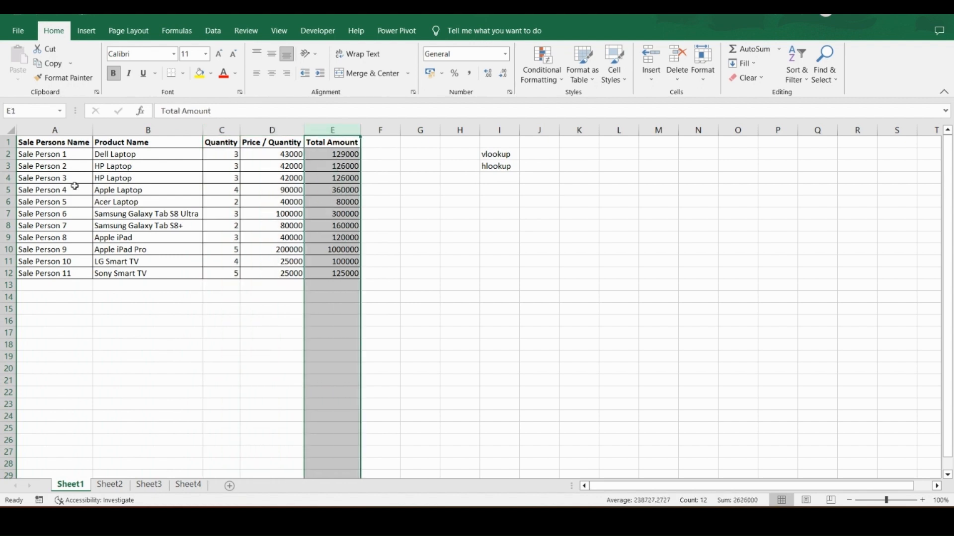
# - Examine the row-wise records of the sales table in rows 2 to 5, together with the header and the vlookup label
pyautogui.click(6, 154)
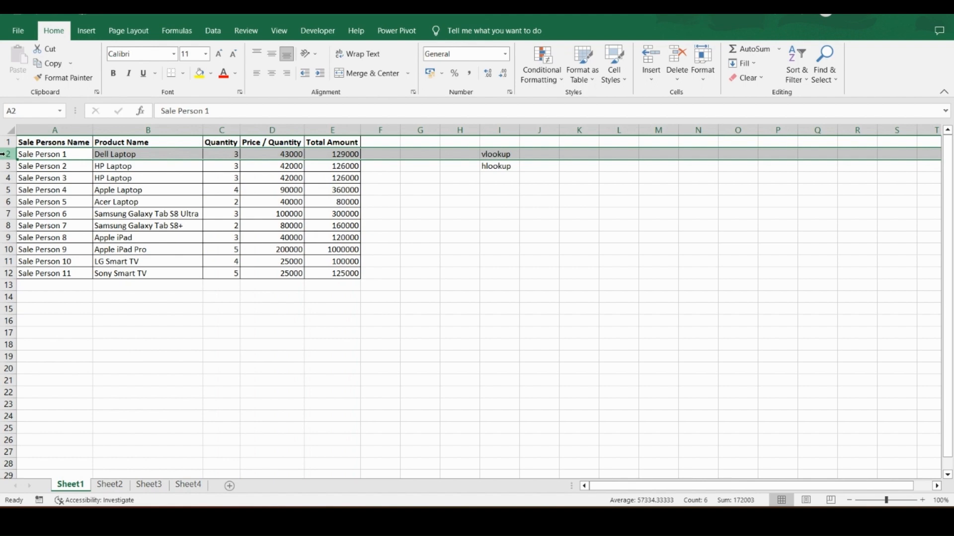
pyautogui.click(6, 166)
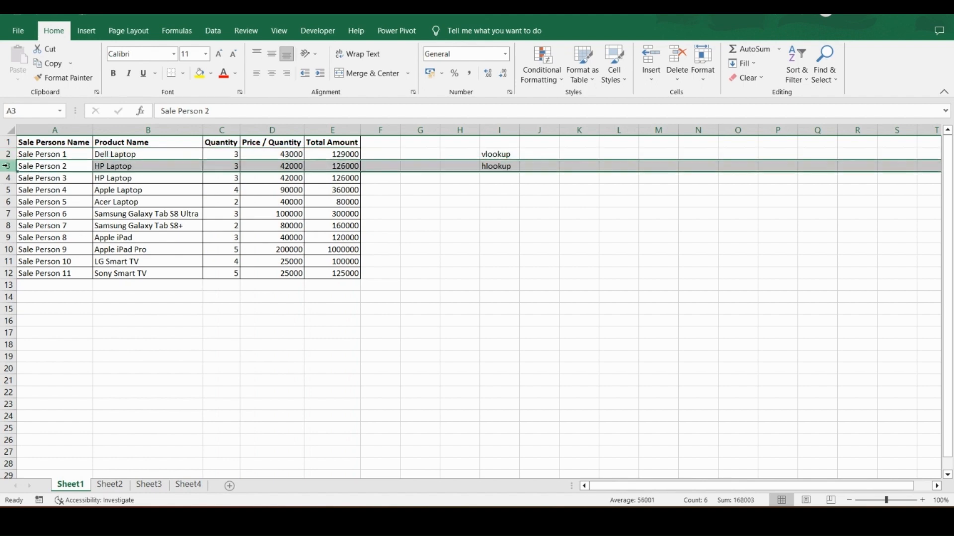
pyautogui.click(6, 178)
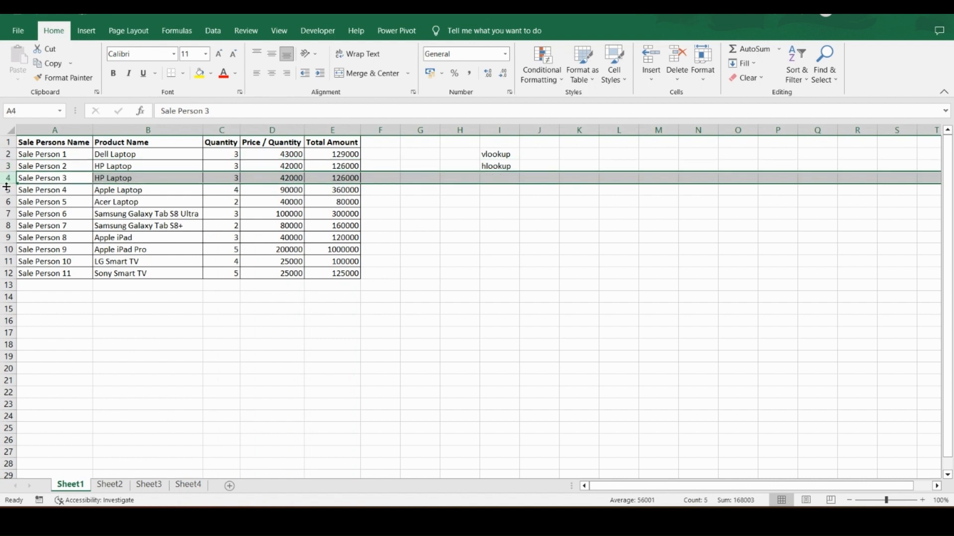
pyautogui.click(6, 189)
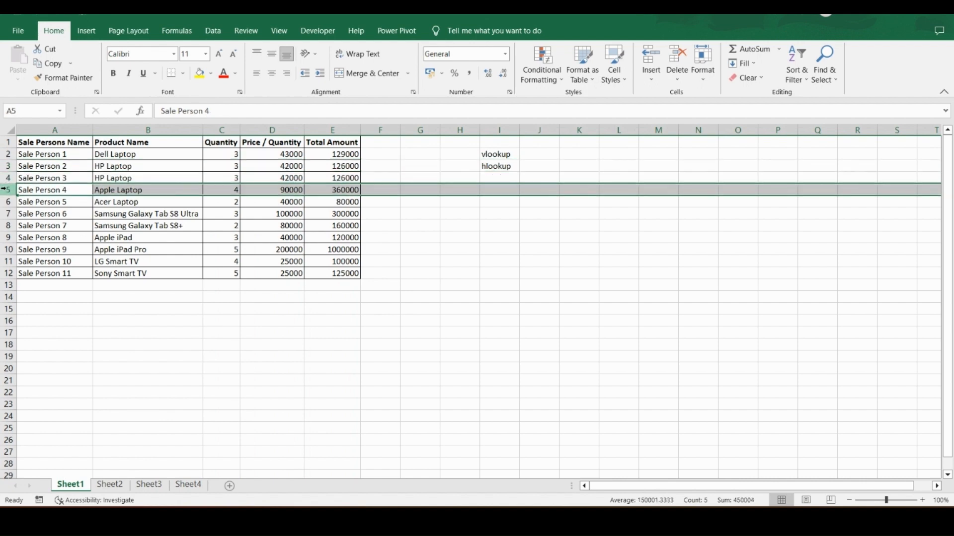
pyautogui.click(62, 143)
pyautogui.click(505, 154)
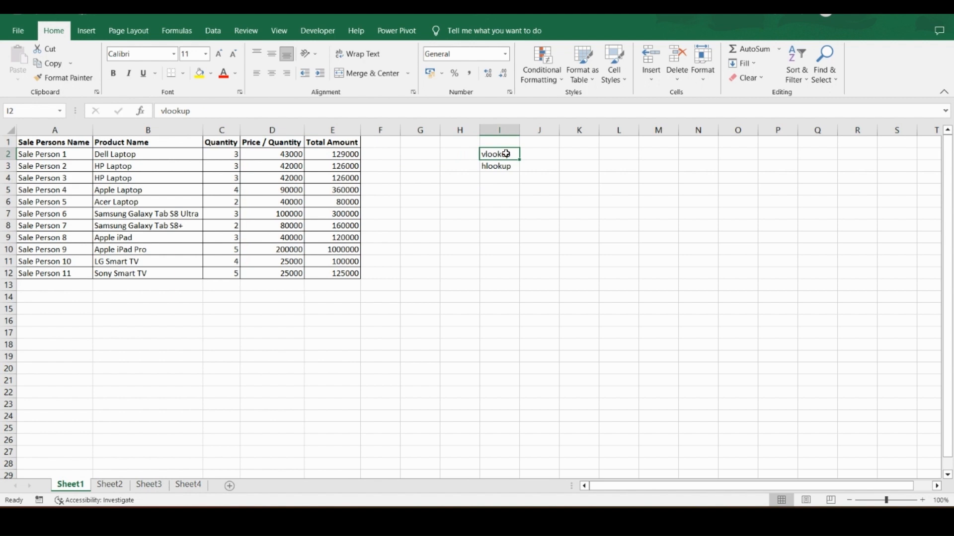
pyautogui.click(8, 154)
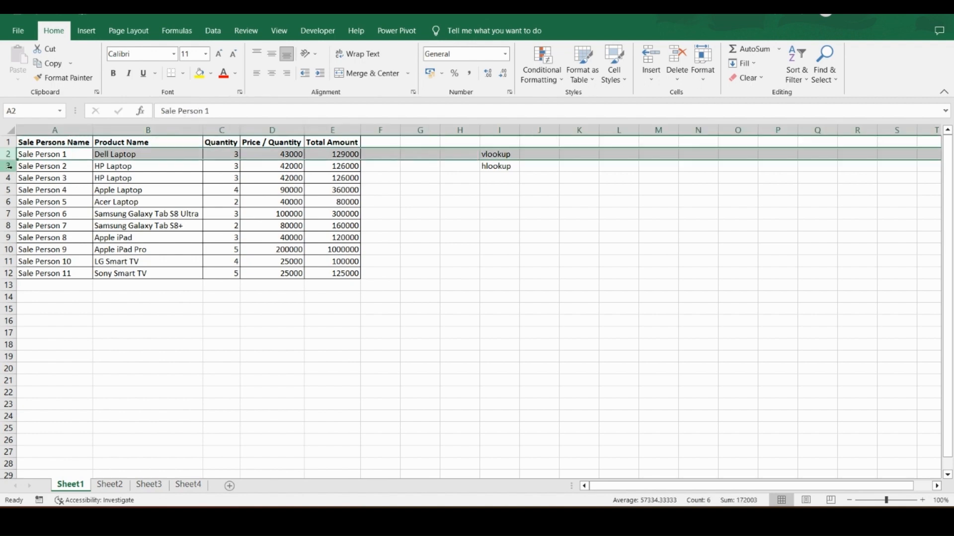
pyautogui.moveTo(7, 166); pyautogui.dragTo(9, 190)
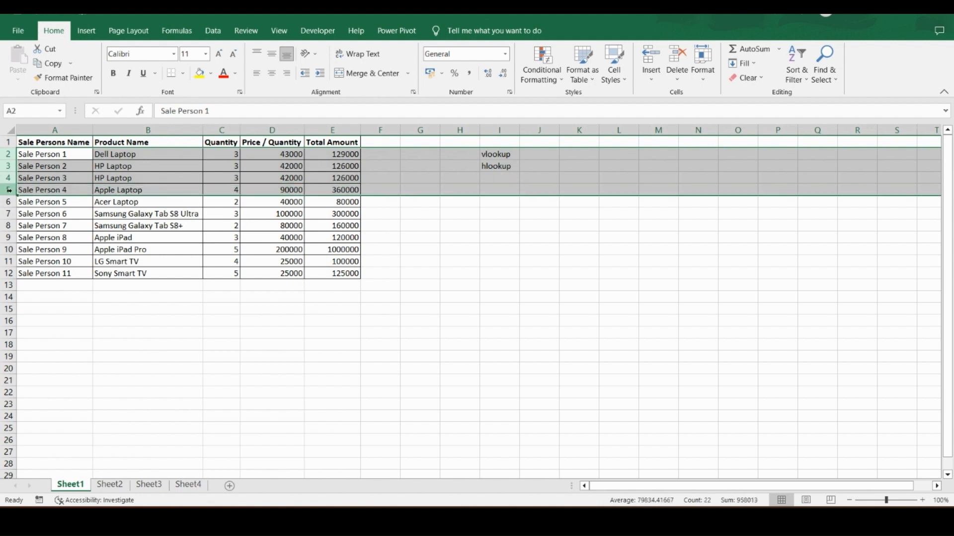
# - Begin a VLOOKUP formula in cell F5 of Sheet2 with the sale person in E5 as the lookup value
pyautogui.click(110, 486)
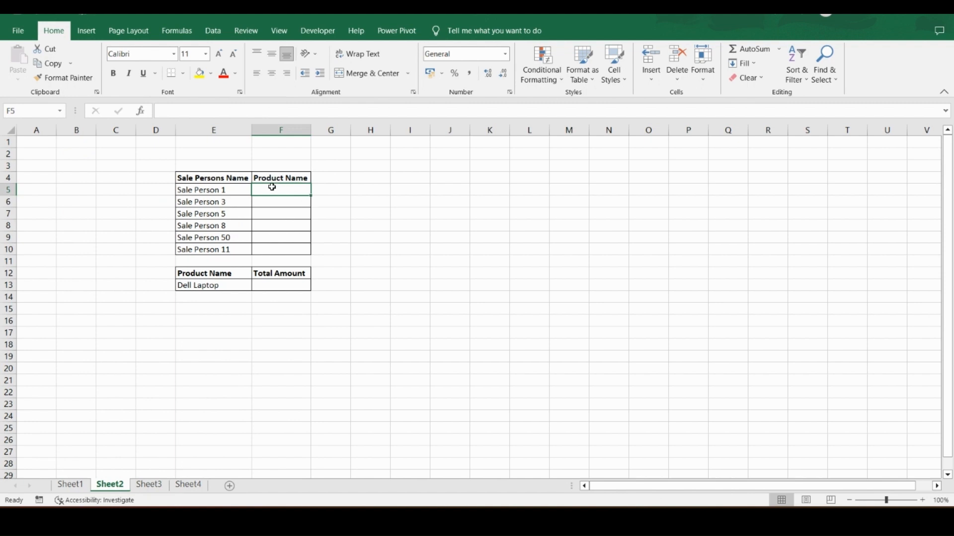
pyautogui.write('=vlook')
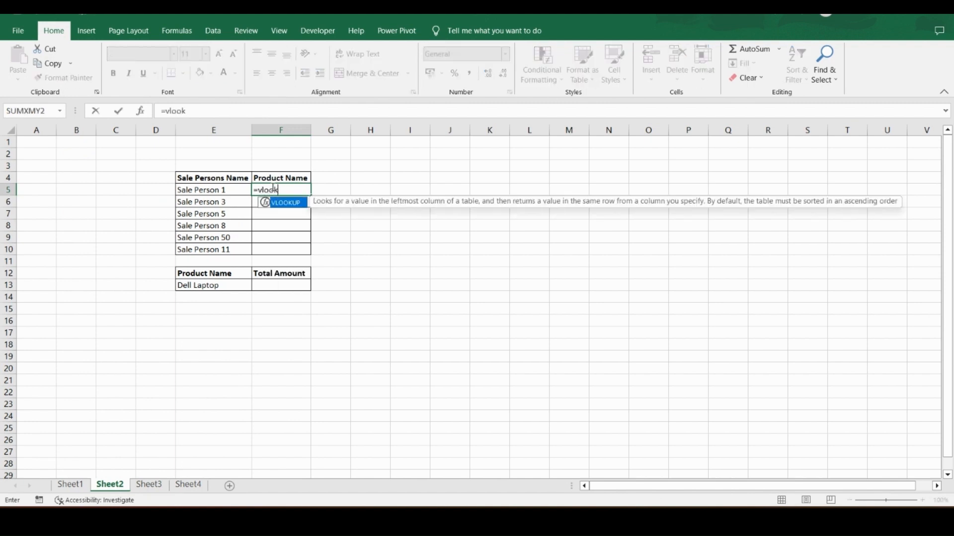
pyautogui.write('up(')
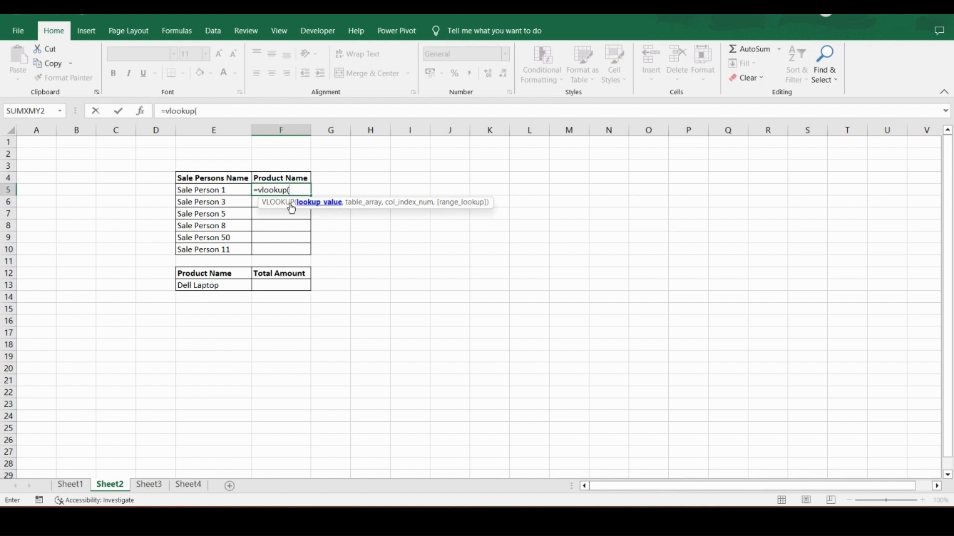
pyautogui.click(234, 191)
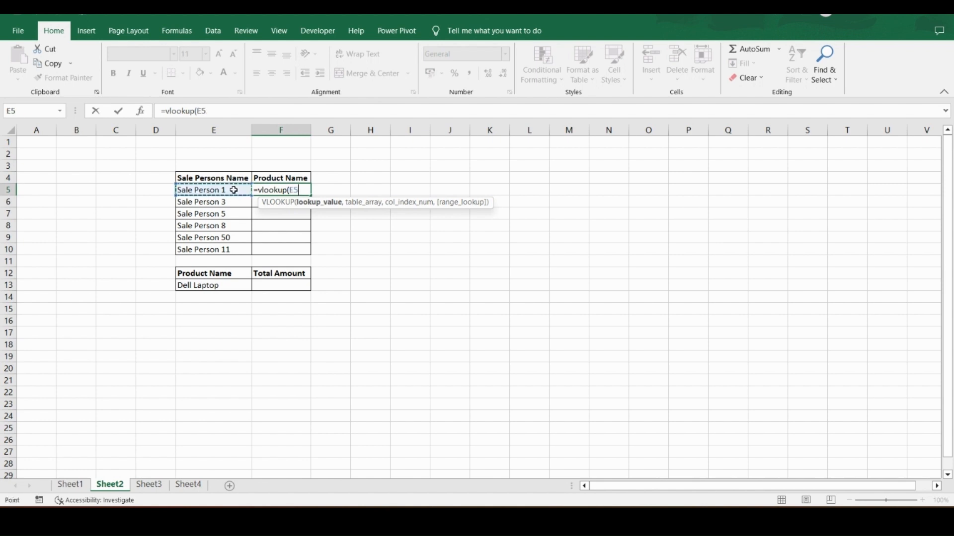
pyautogui.write(',')
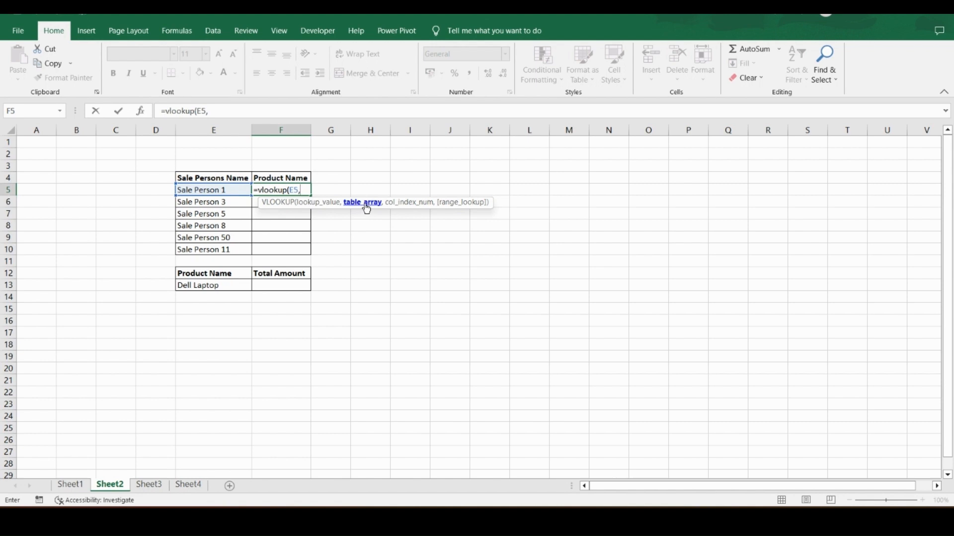
# - Set the formula's table array to columns A to B of Sheet1, trying the wider A to E range as well
pyautogui.click(80, 487)
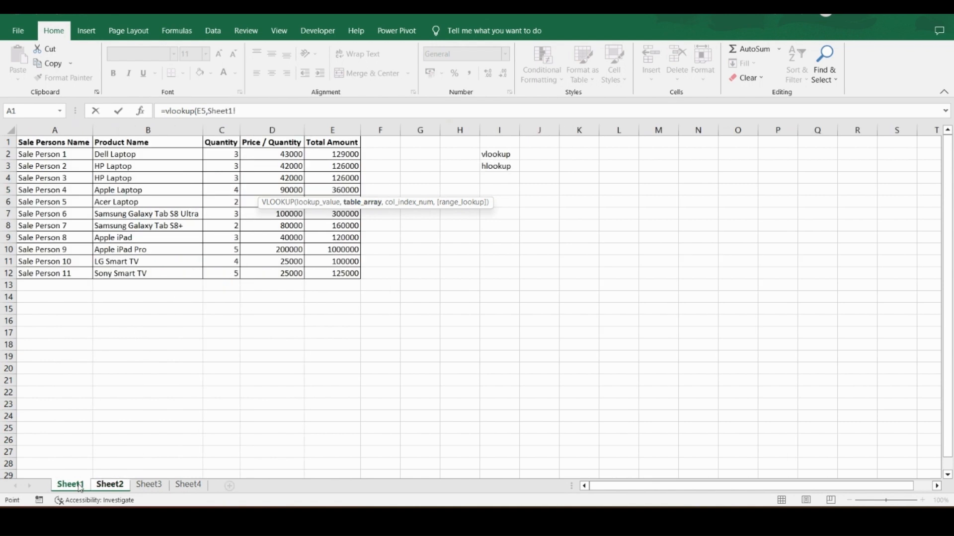
pyautogui.click(55, 131)
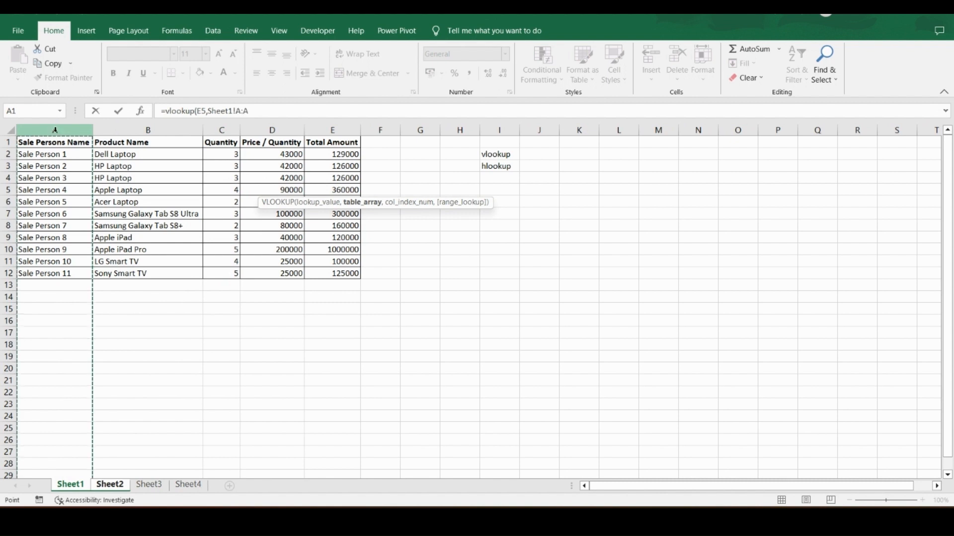
pyautogui.moveTo(343, 129); pyautogui.dragTo(340, 130)
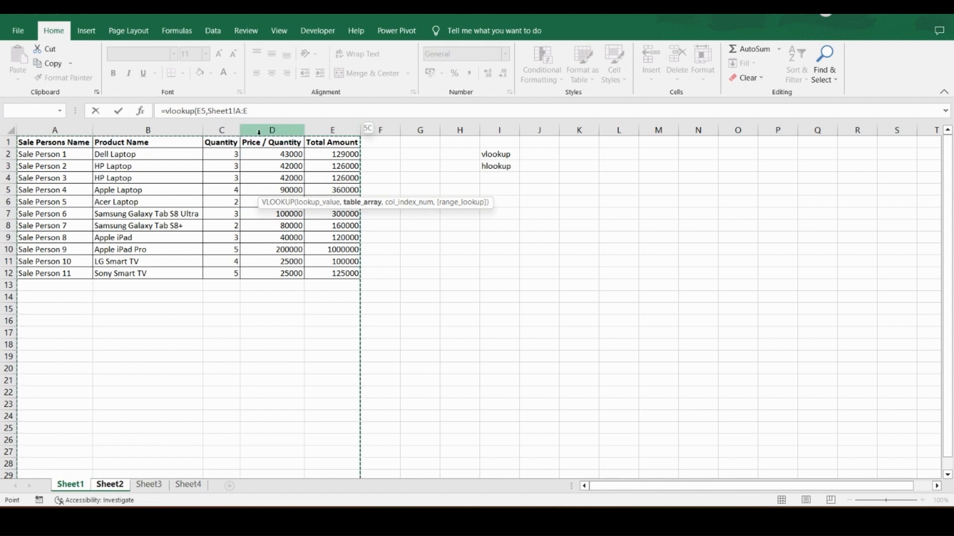
pyautogui.moveTo(214, 130); pyautogui.dragTo(184, 130)
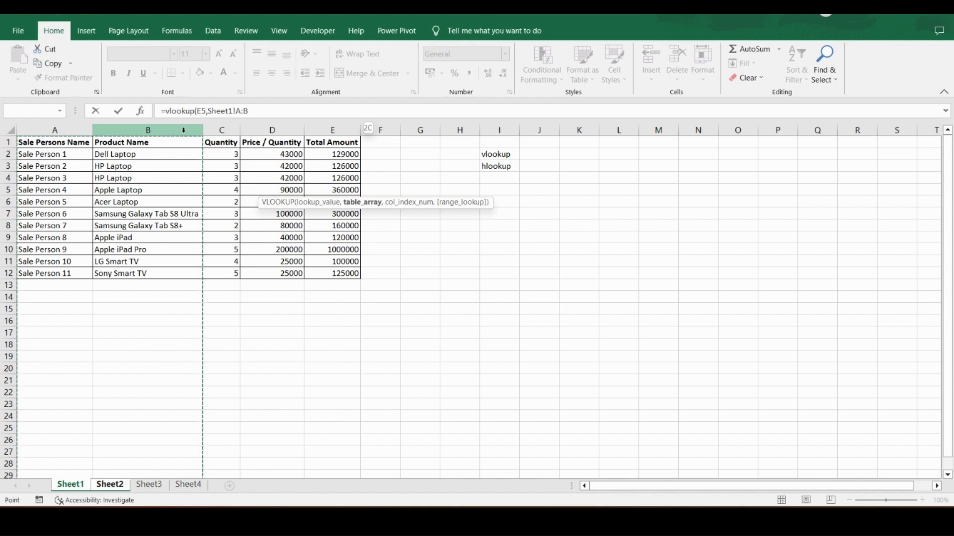
pyautogui.moveTo(334, 124); pyautogui.dragTo(338, 130)
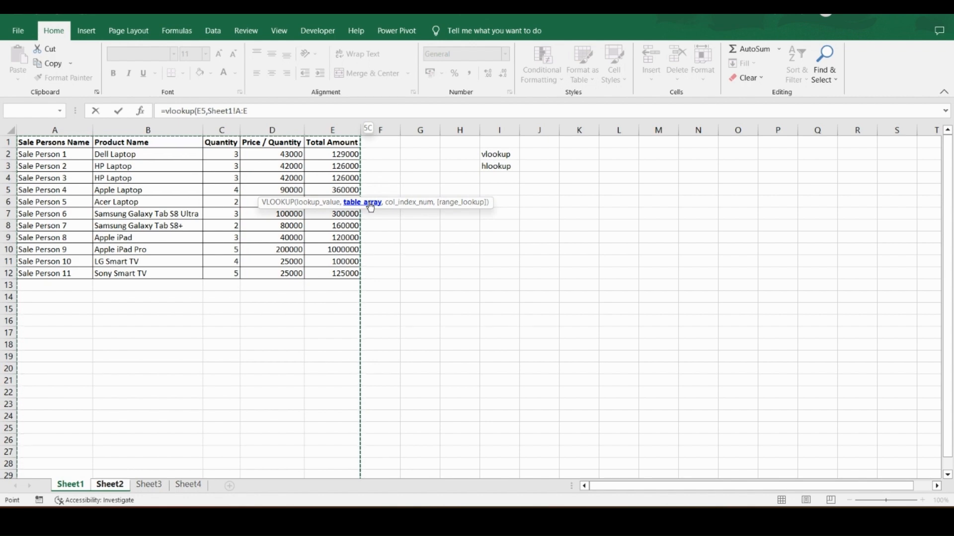
pyautogui.keyDown('shift'); pyautogui.click(140, 130); pyautogui.keyUp('shift')
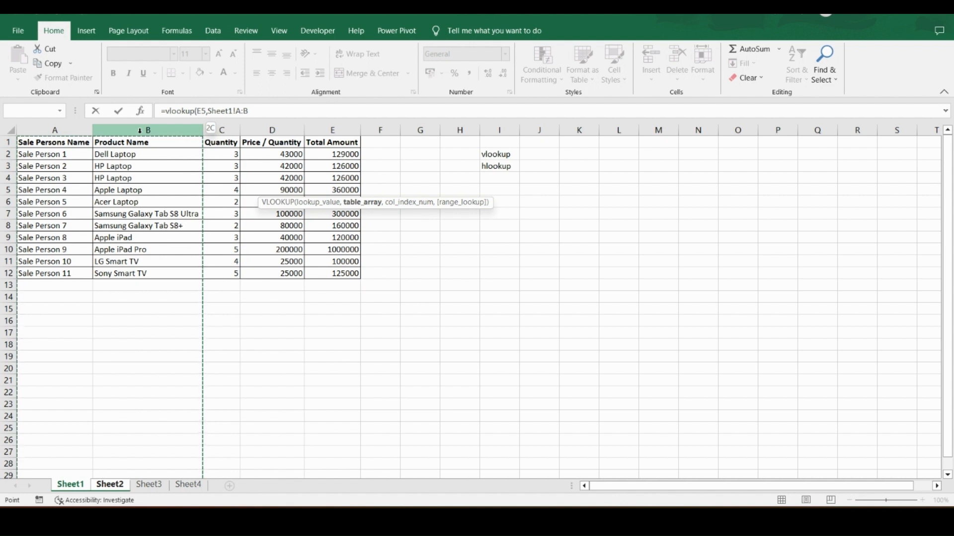
# - Retype the table array's end column as B and enter 2 as the column index number
pyautogui.click(264, 108)
pyautogui.write(',')
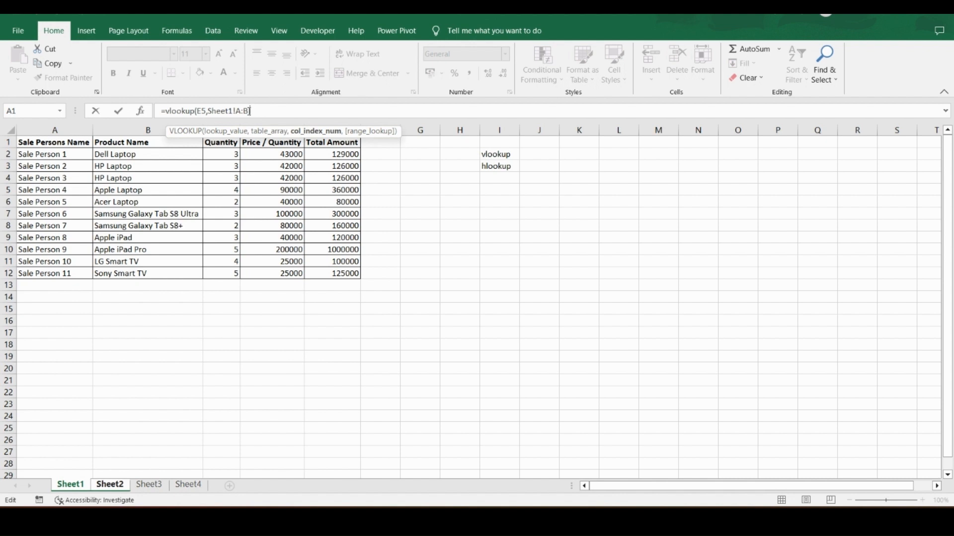
pyautogui.press('BackSpace')
pyautogui.write('d')
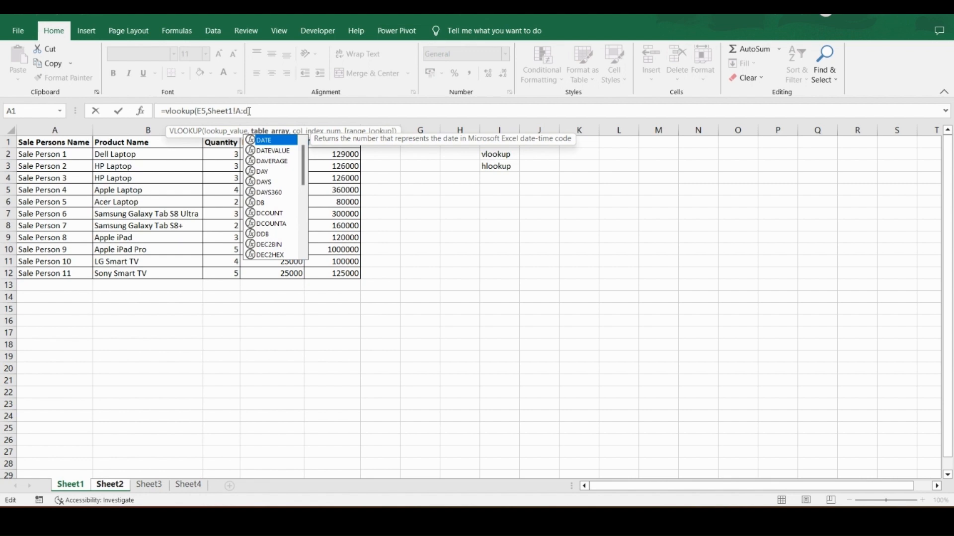
pyautogui.press('BackSpace')
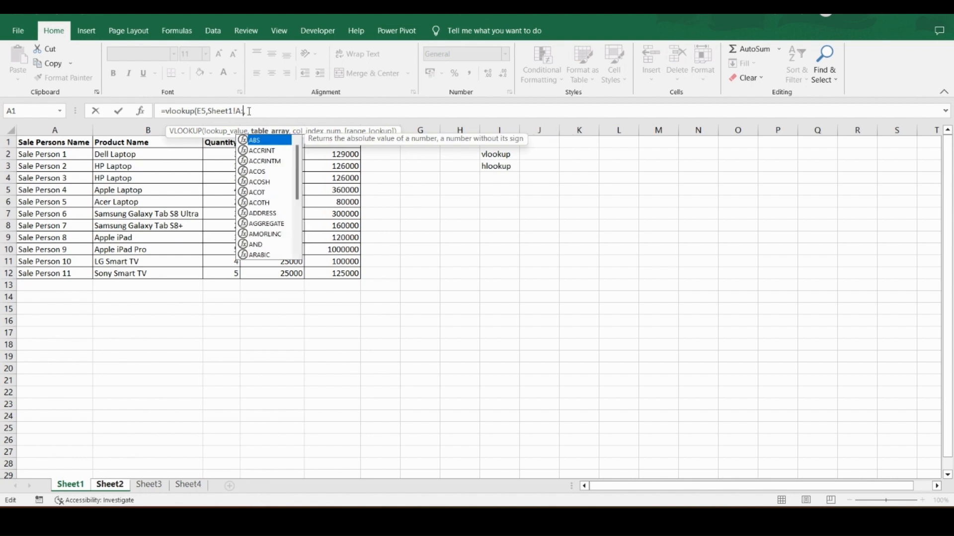
pyautogui.write('B,2')
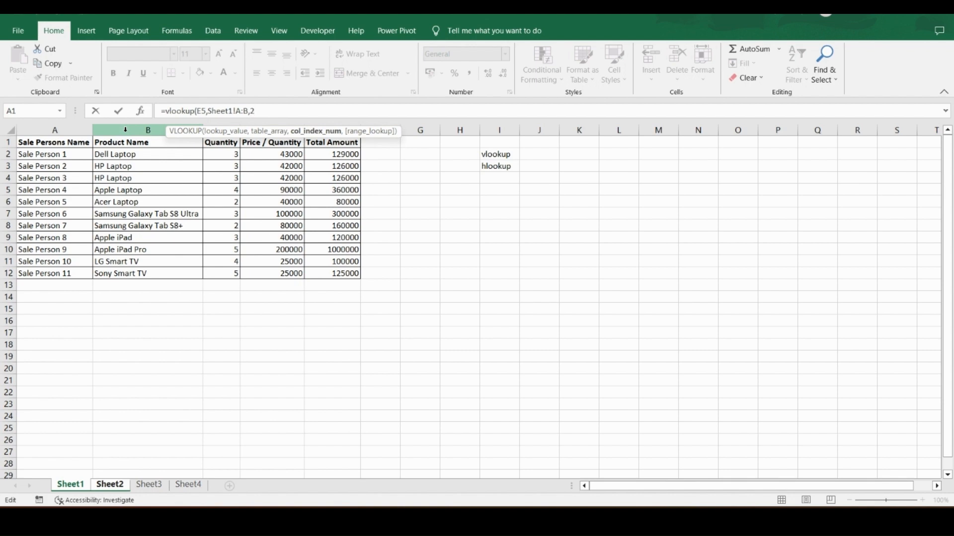
# - Complete the formula in F5 with FALSE for an exact match and check the entered cell beside its sale person
pyautogui.write(',')
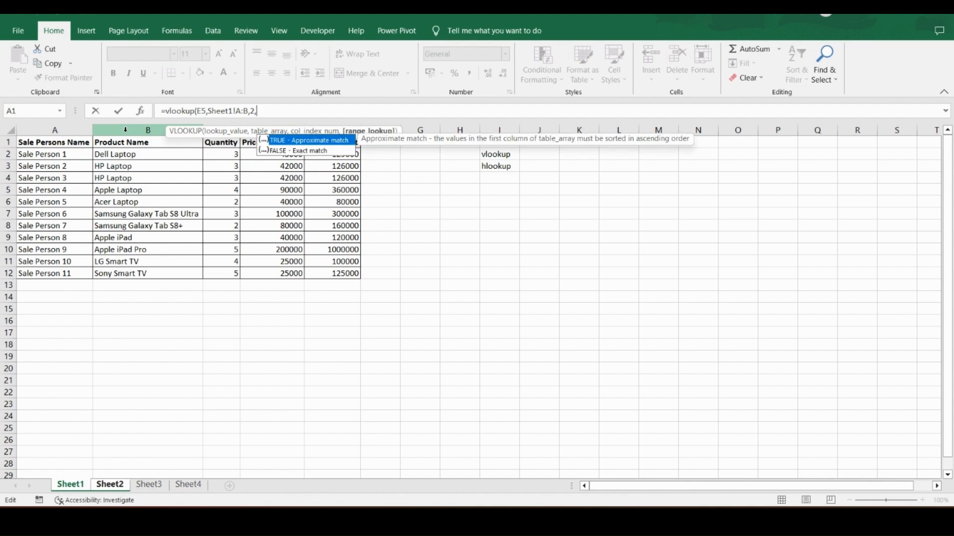
pyautogui.press('Down')
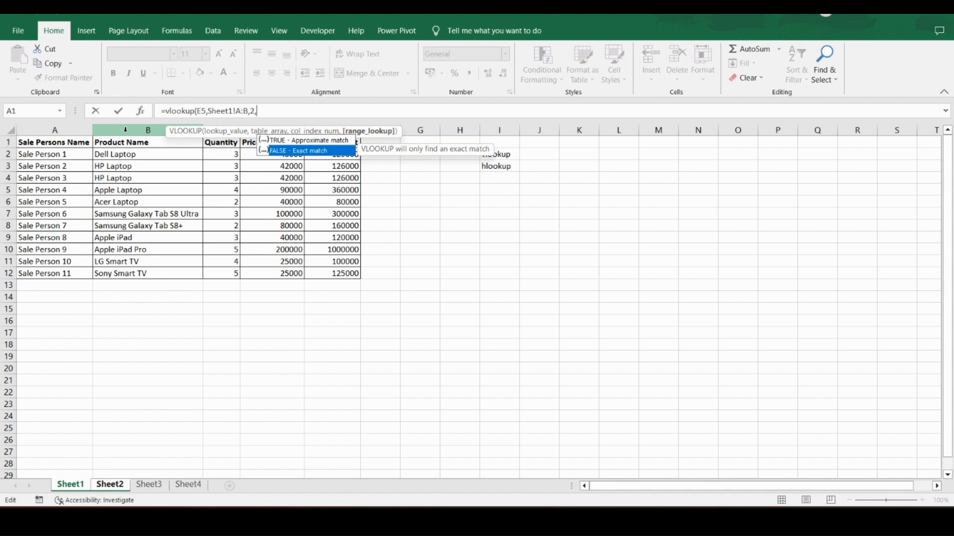
pyautogui.write('false')
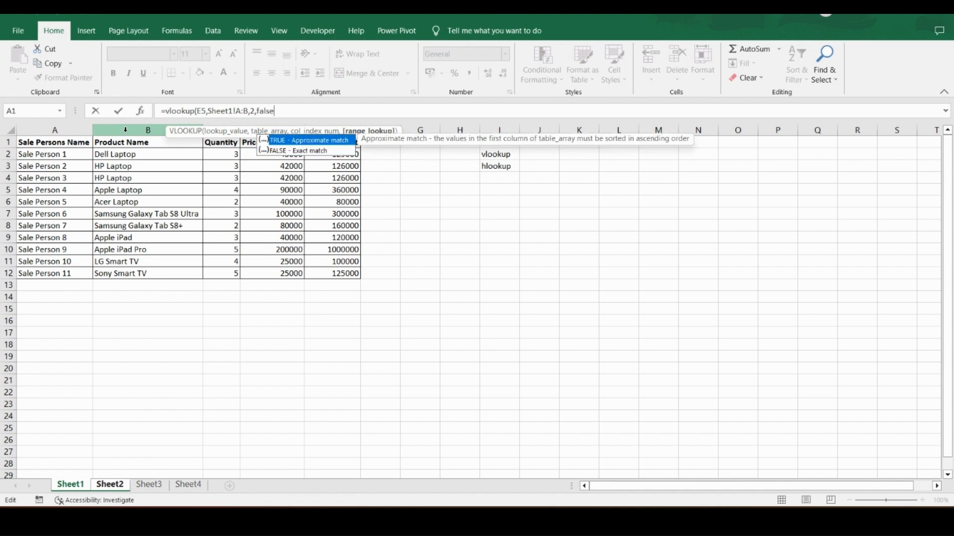
pyautogui.write(')')
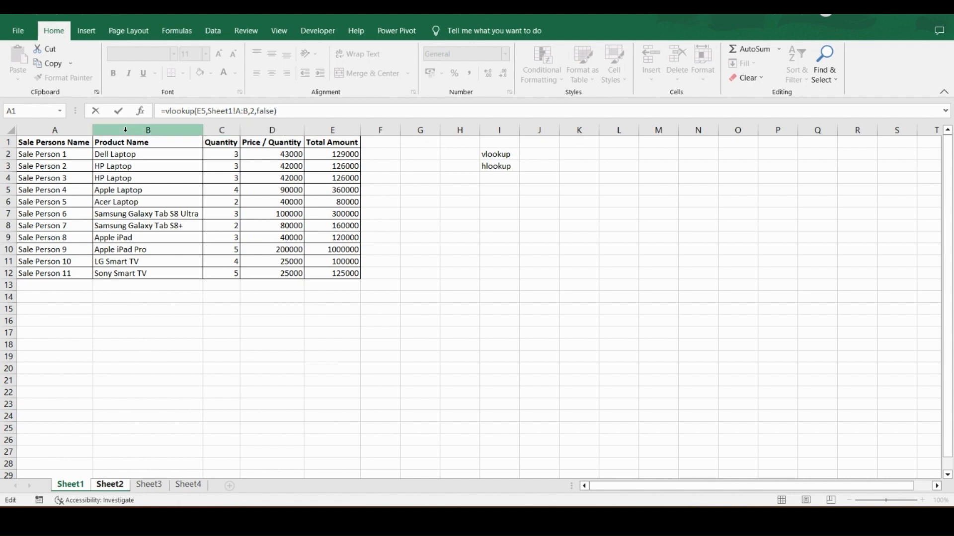
pyautogui.press('Return')
pyautogui.press('Up')
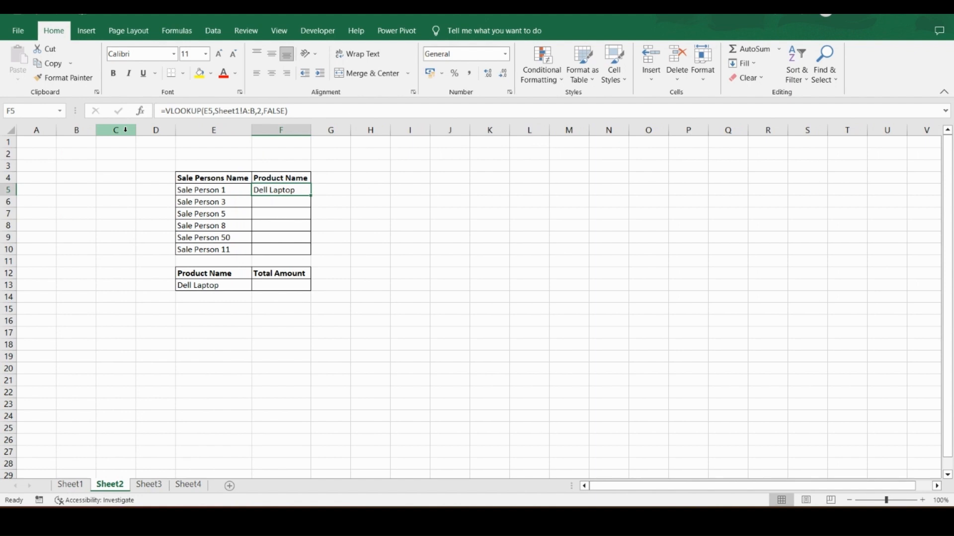
pyautogui.press('Left')
pyautogui.press('Right')
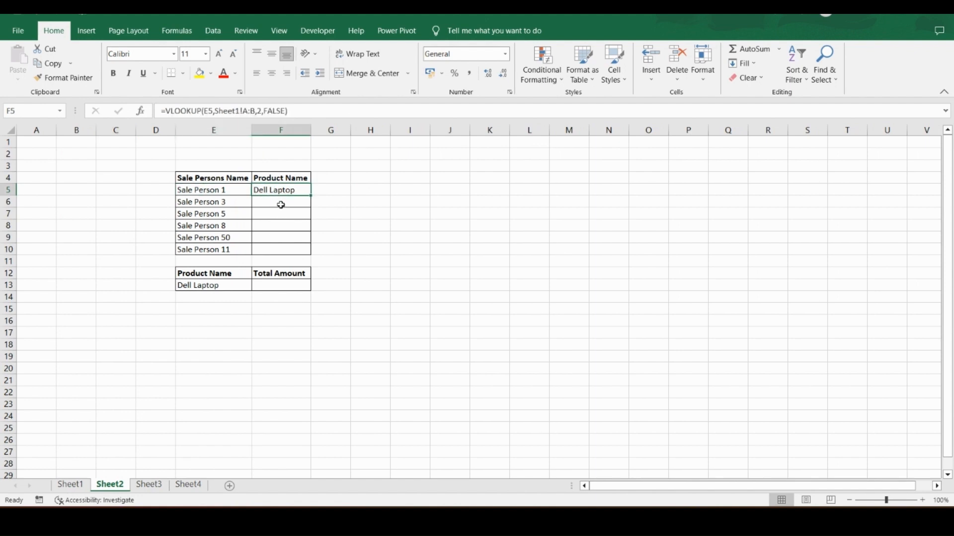
# - Examine the individual records in rows 2 to 5 of the sales table on Sheet1
pyautogui.click(80, 486)
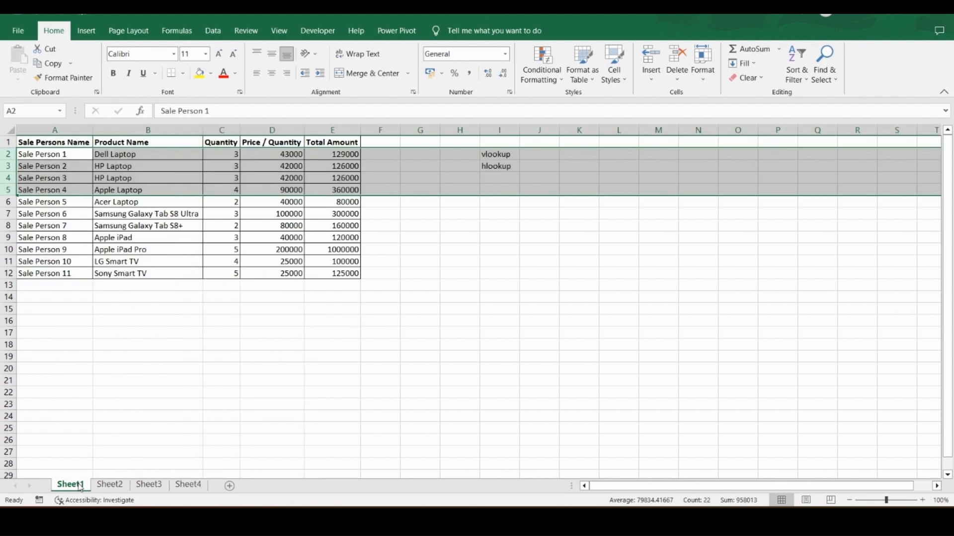
pyautogui.click(80, 153)
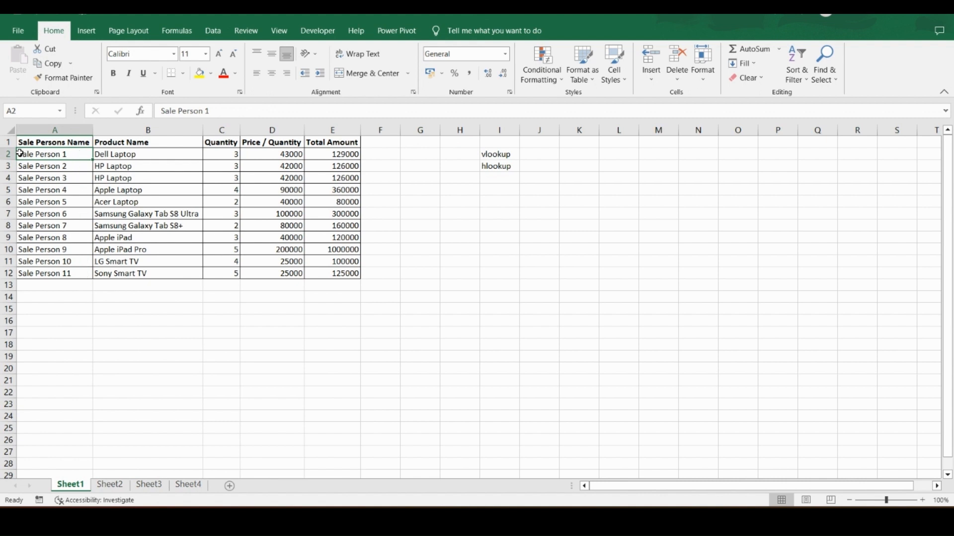
pyautogui.click(7, 154)
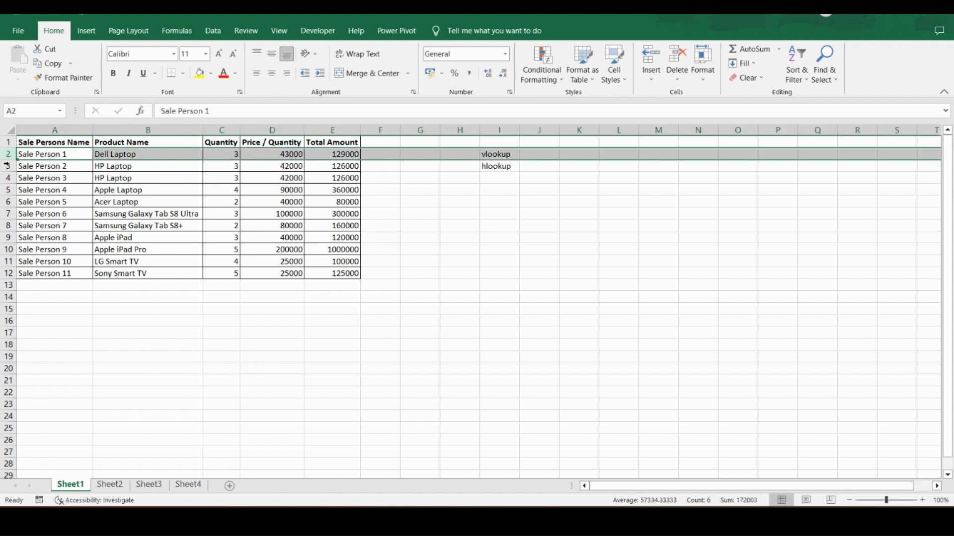
pyautogui.click(7, 166)
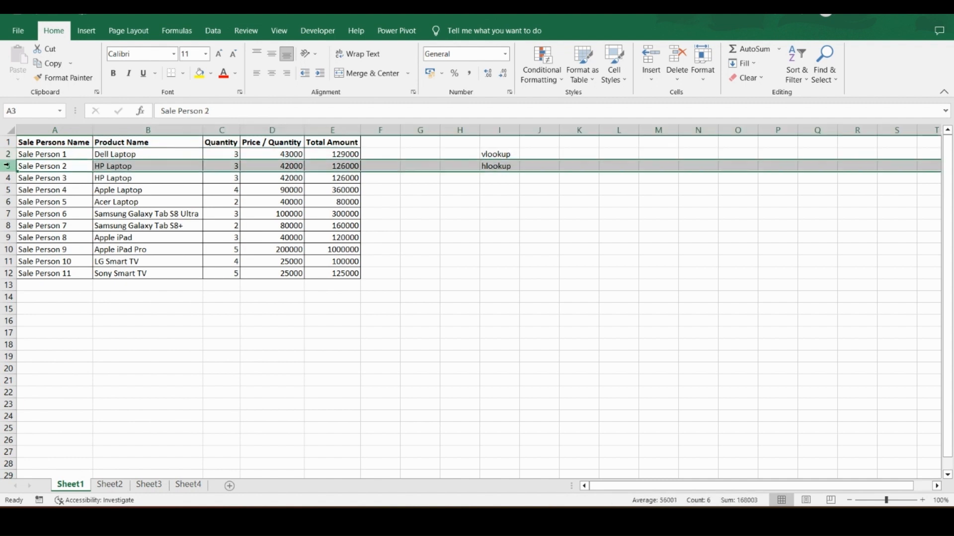
pyautogui.click(7, 178)
pyautogui.click(7, 189)
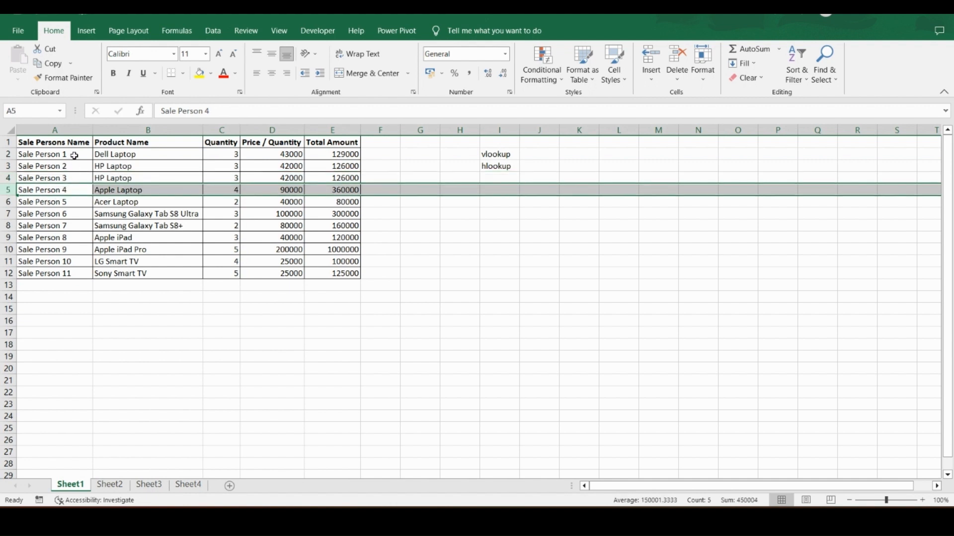
pyautogui.click(75, 156)
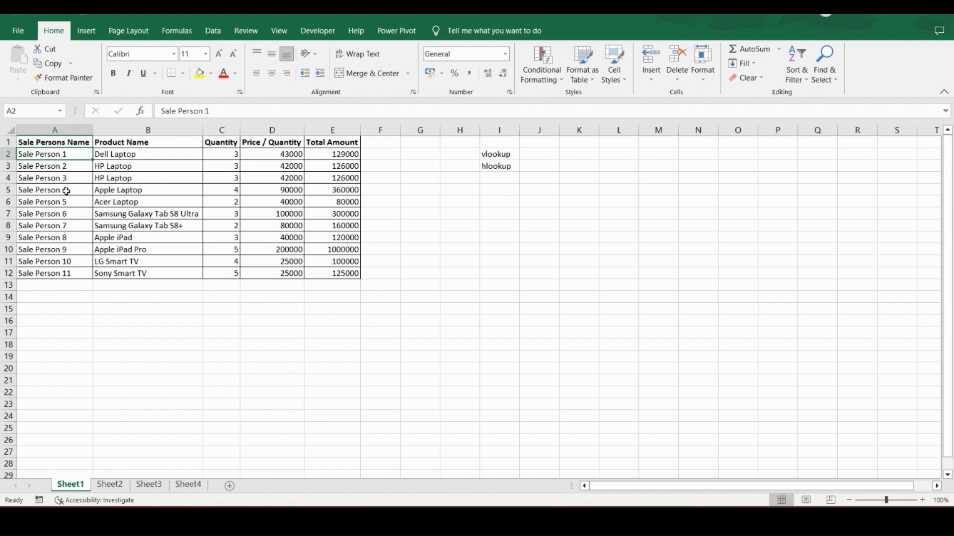
# - Copy the Sale Person 4 entry from cell A5 into cell A6 of the sales table
pyautogui.click(65, 191)
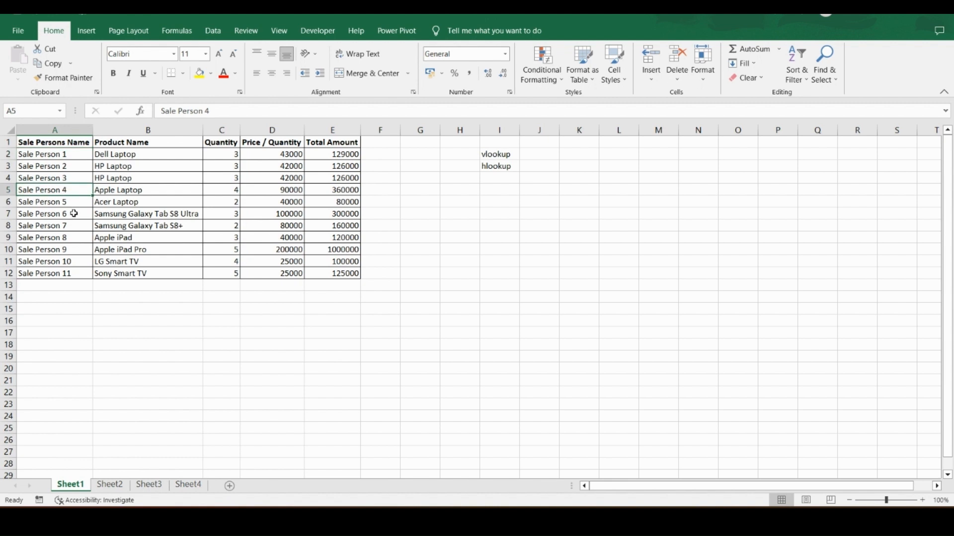
pyautogui.hotkey('ctrl', 'c')
pyautogui.press('Down')
pyautogui.press('Return')
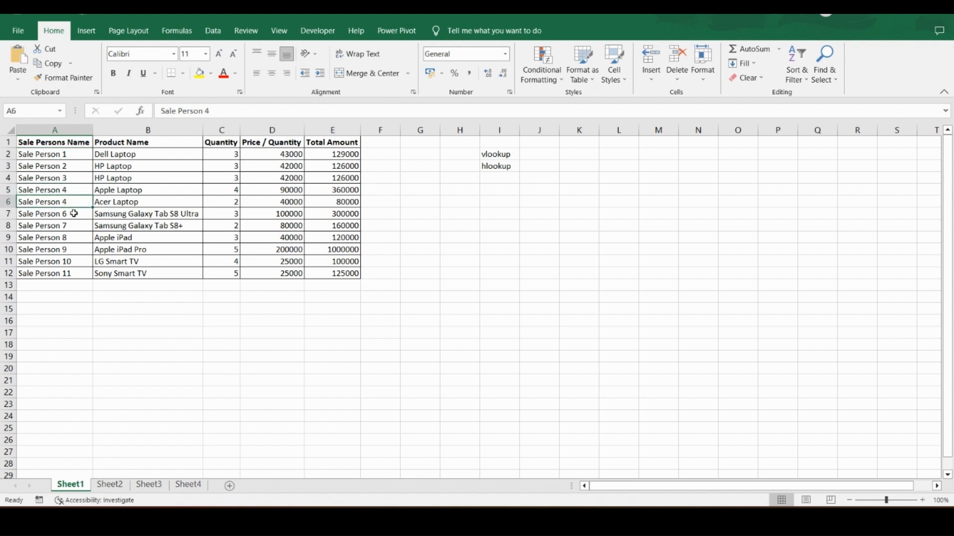
# - Fill cell A5 with the Sale Person 3 entry from the cell above it
pyautogui.press('Up')
pyautogui.press('Up')
pyautogui.press('Down')
pyautogui.hotkey('ctrl', 'd')
pyautogui.press('Down')
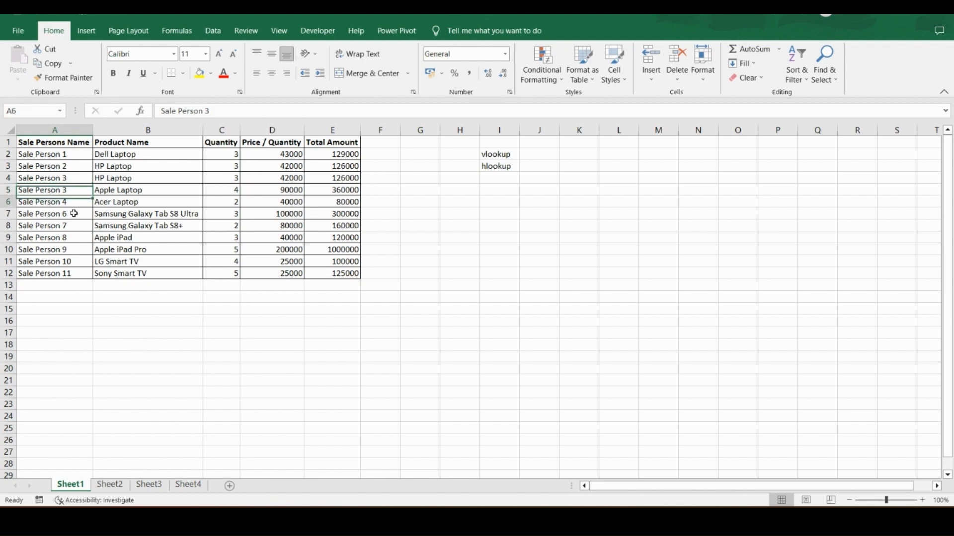
pyautogui.click(71, 158)
# - Start a VLOOKUP formula in cell F6 of Sheet2 with the sale person in E6 as the lookup value
pyautogui.click(110, 484)
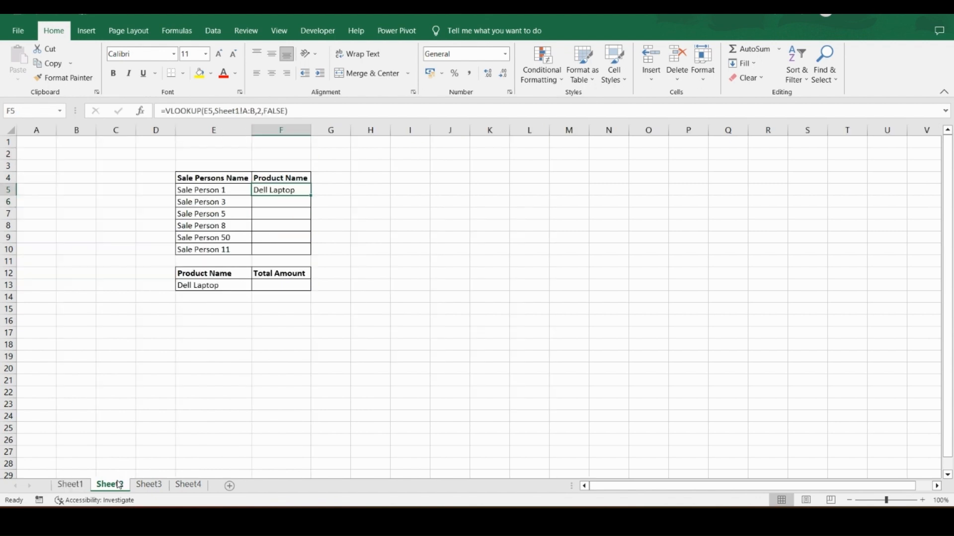
pyautogui.click(273, 202)
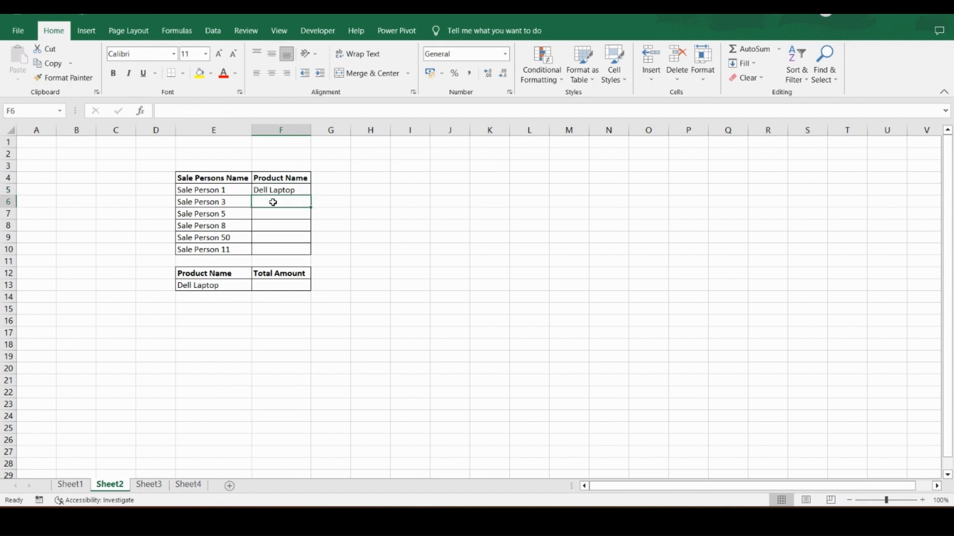
pyautogui.write('=vl')
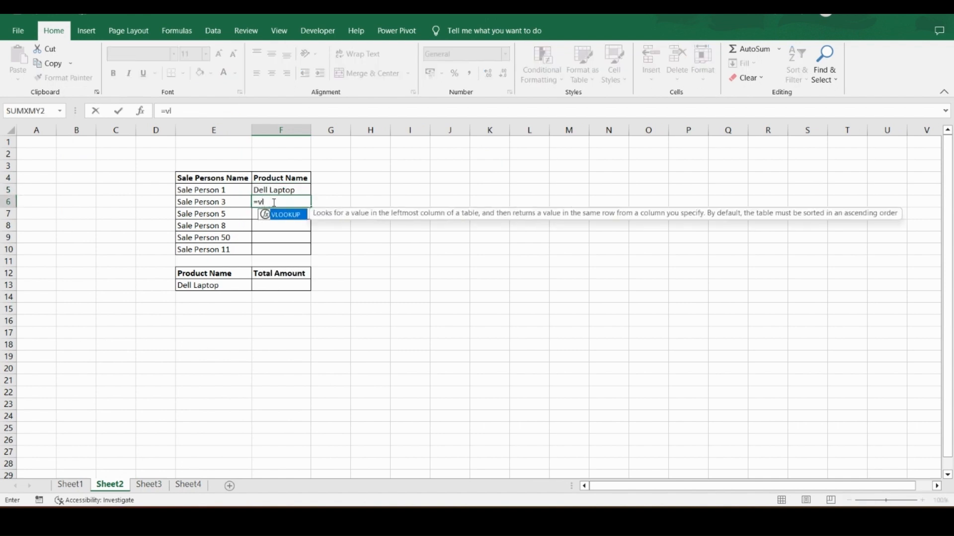
pyautogui.write('oo')
pyautogui.doubleClick(266, 217)
pyautogui.click(241, 201)
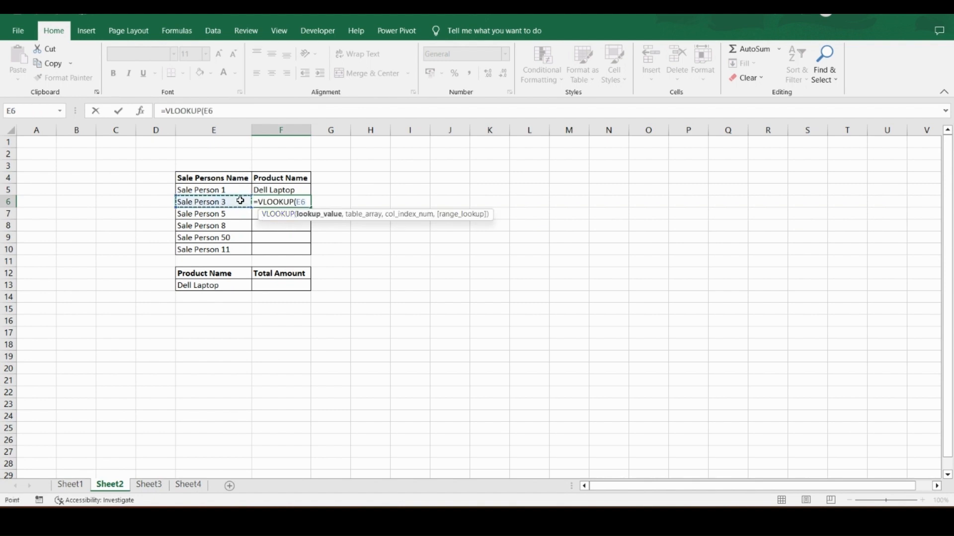
pyautogui.write(',')
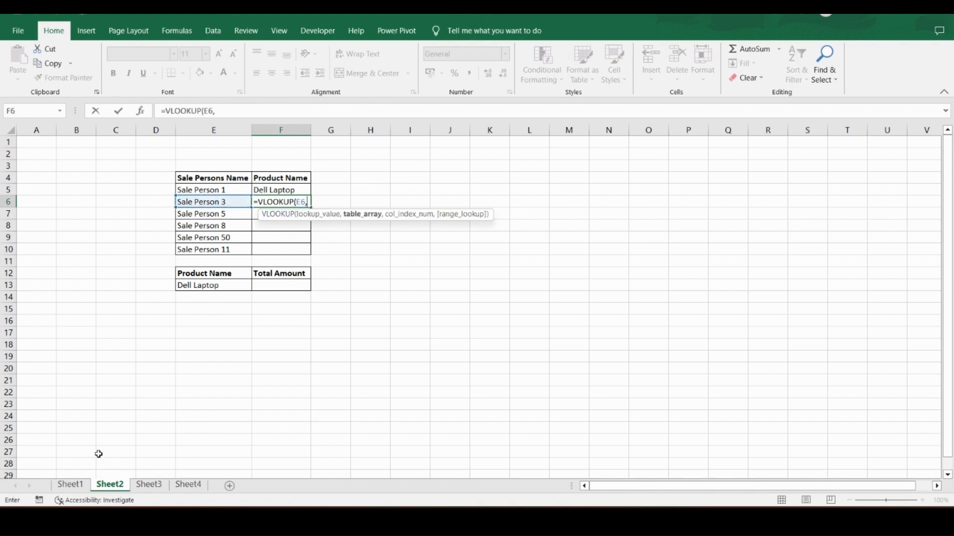
# - Complete the F6 formula with Sheet1 columns A:E as the table, column index 2 and 0 for an exact match
pyautogui.click(70, 485)
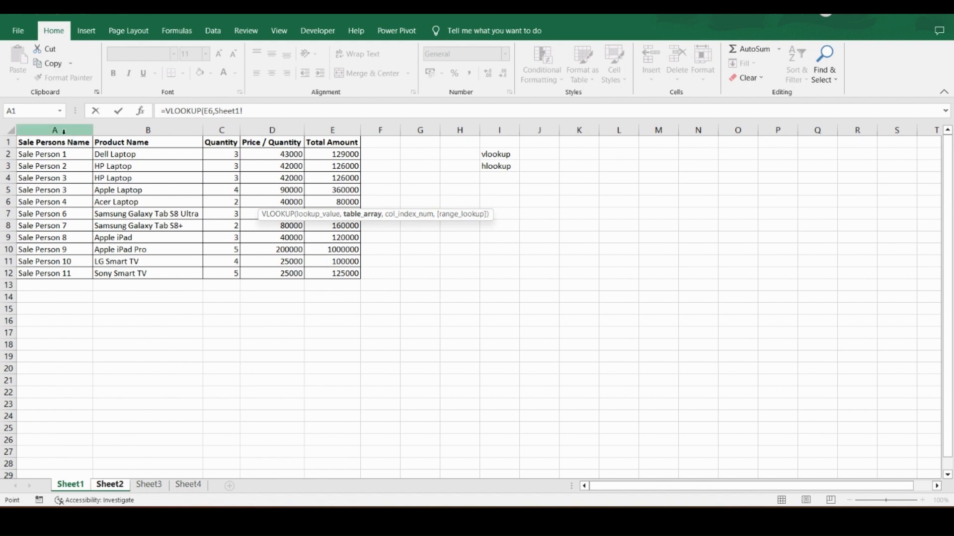
pyautogui.moveTo(63, 130); pyautogui.dragTo(335, 128)
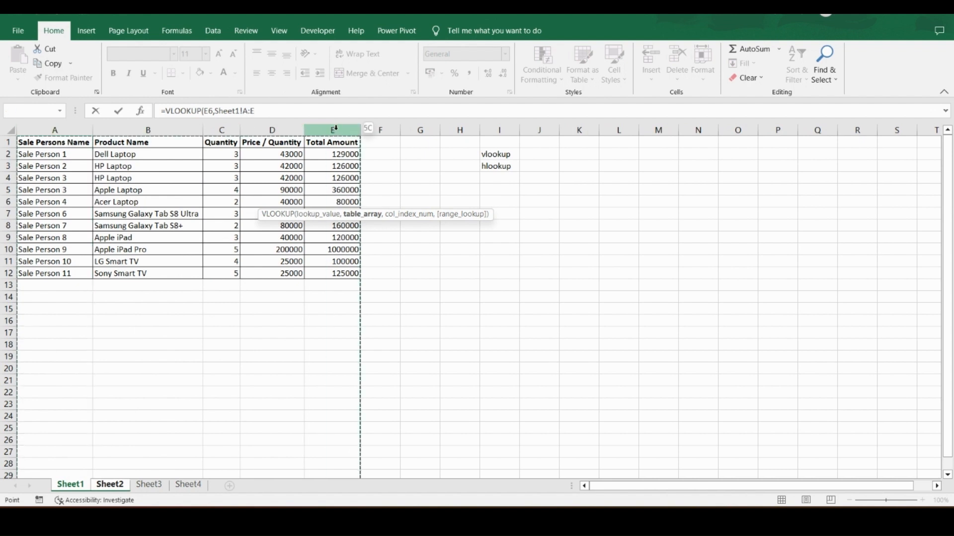
pyautogui.click(268, 113)
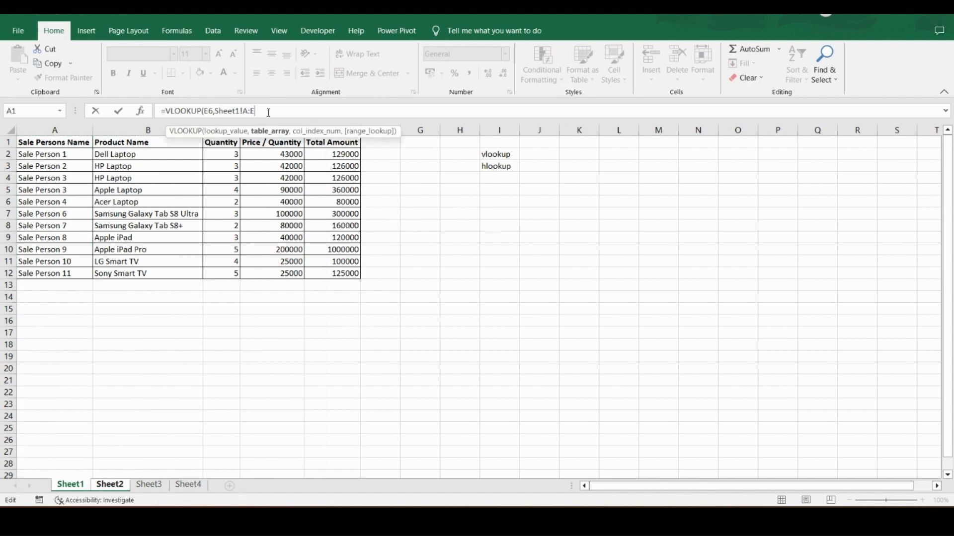
pyautogui.write(',2,')
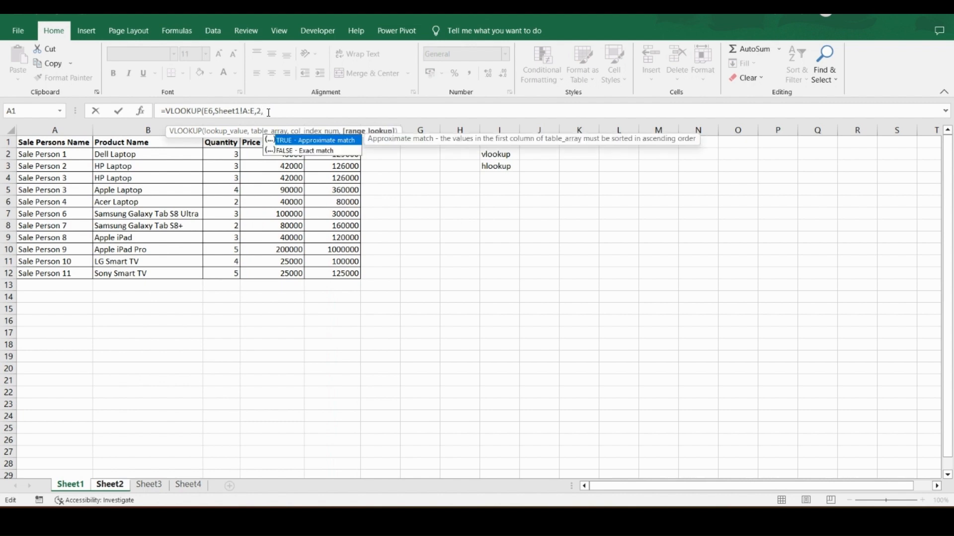
pyautogui.write('0')
pyautogui.press('Down')
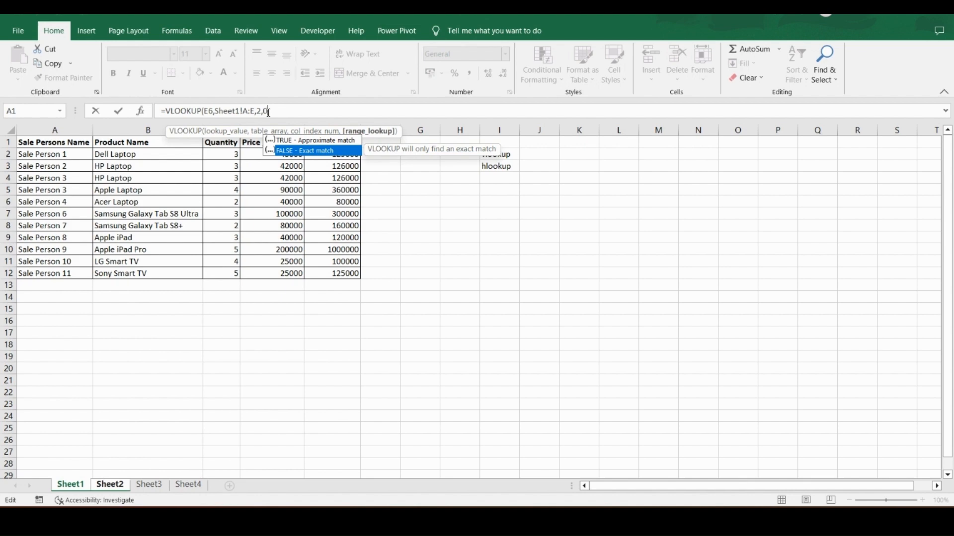
pyautogui.write(')')
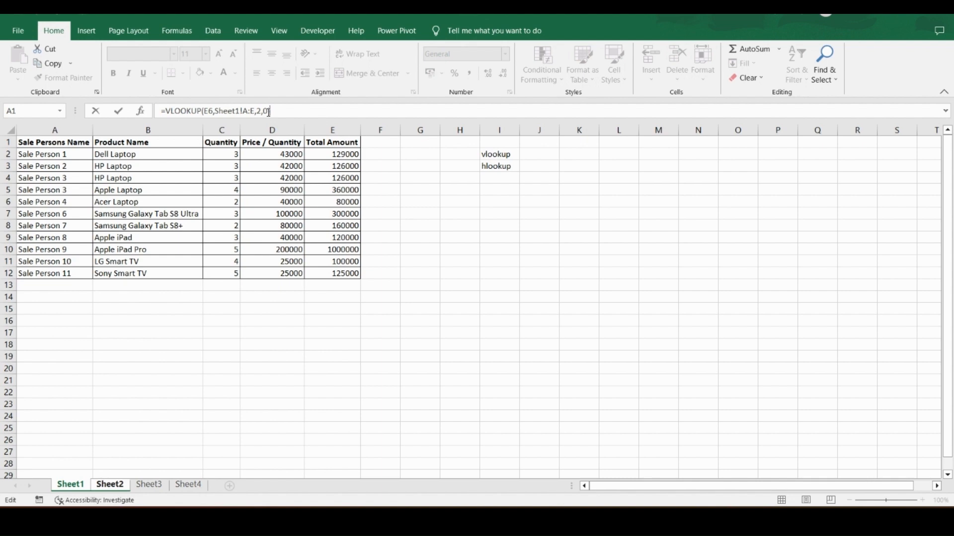
pyautogui.hotkey('ctrl', 'Return')
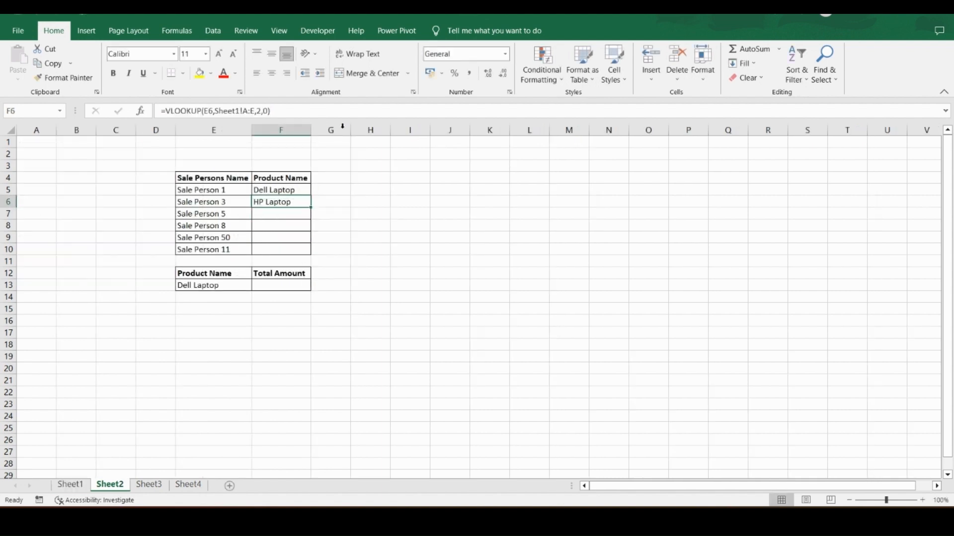
# - Compare the product returned in F6 with the sales records in rows 2 to 5 on Sheet1, including both Sale Person 3 rows
pyautogui.click(242, 199)
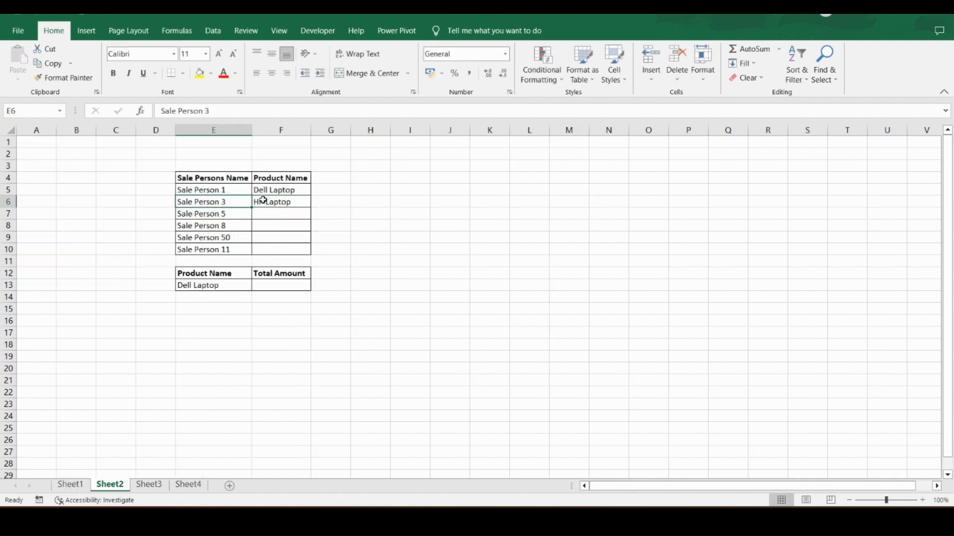
pyautogui.click(262, 200)
pyautogui.click(70, 485)
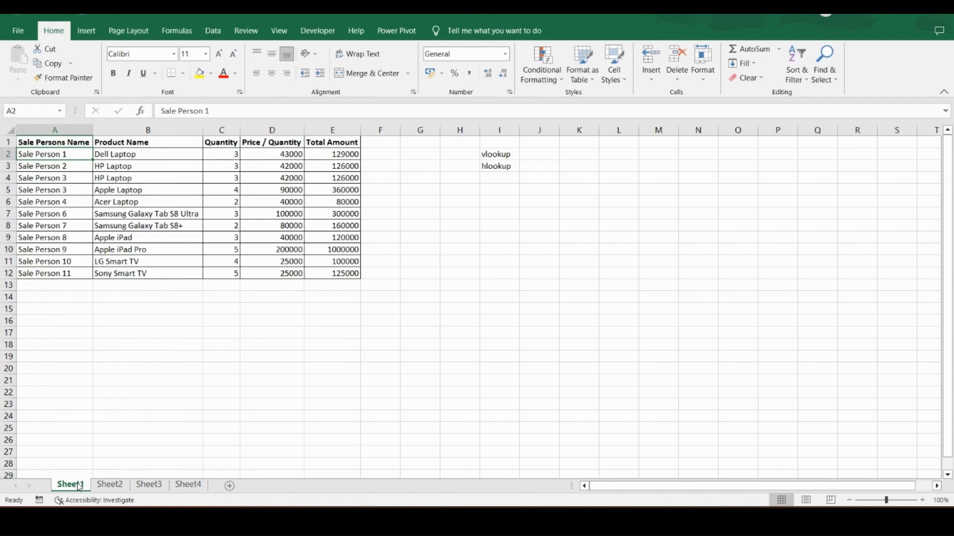
pyautogui.click(6, 154)
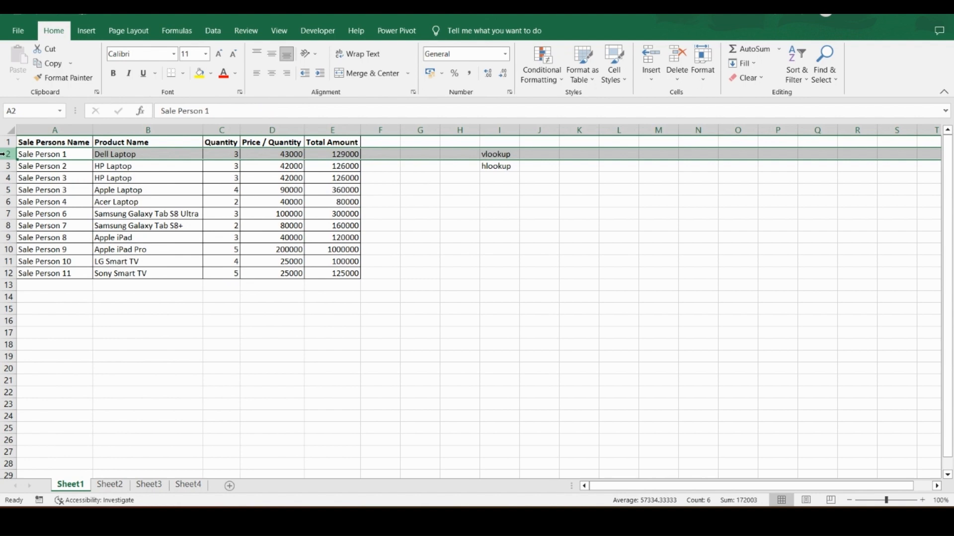
pyautogui.click(7, 166)
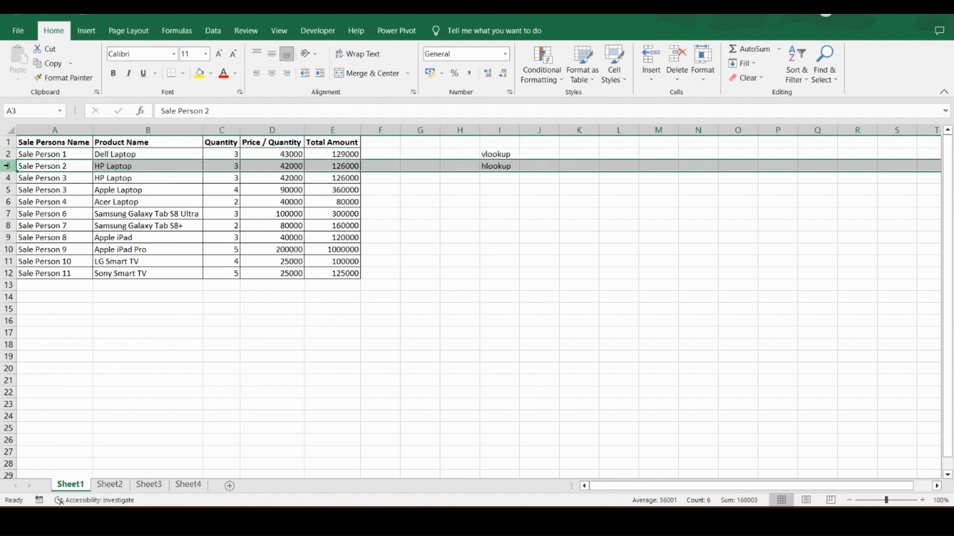
pyautogui.click(9, 178)
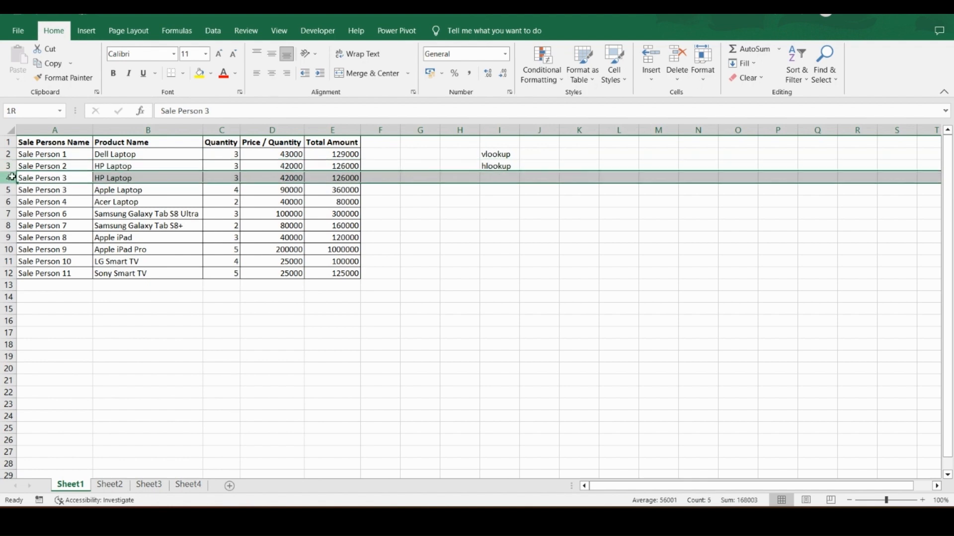
pyautogui.click(113, 178)
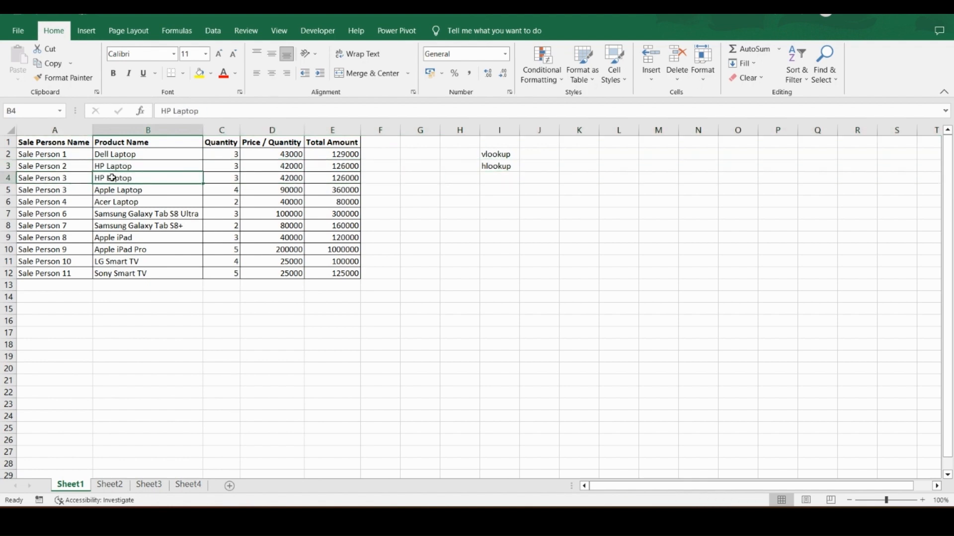
pyautogui.click(71, 189)
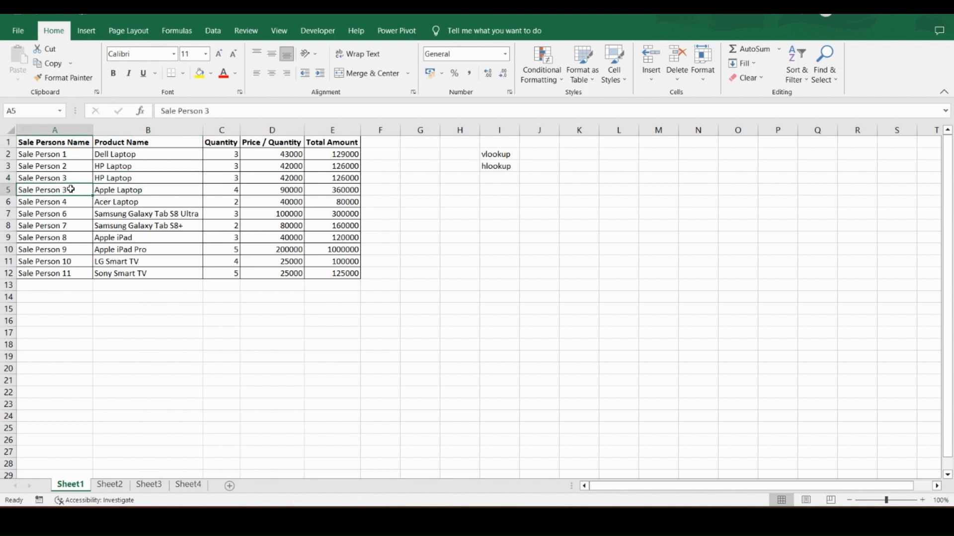
pyautogui.click(8, 189)
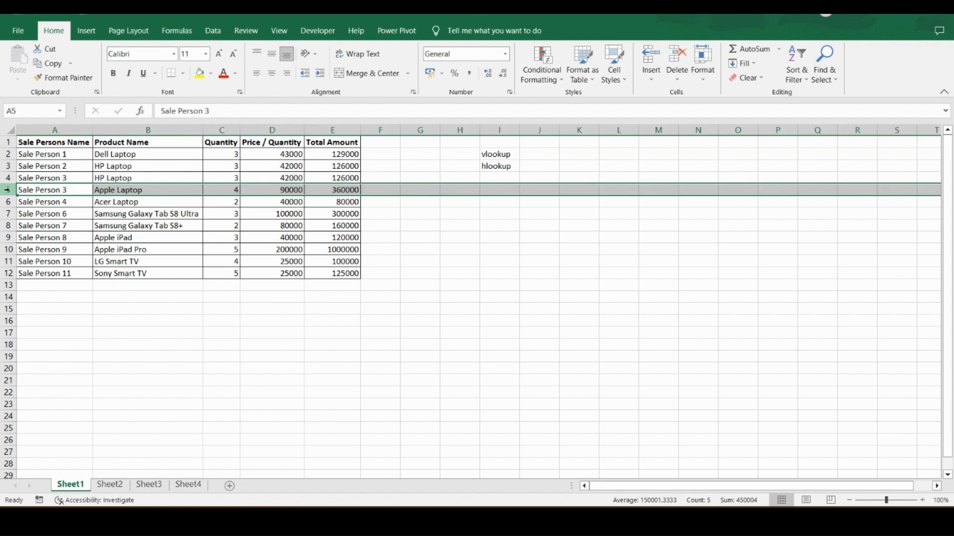
pyautogui.click(76, 178)
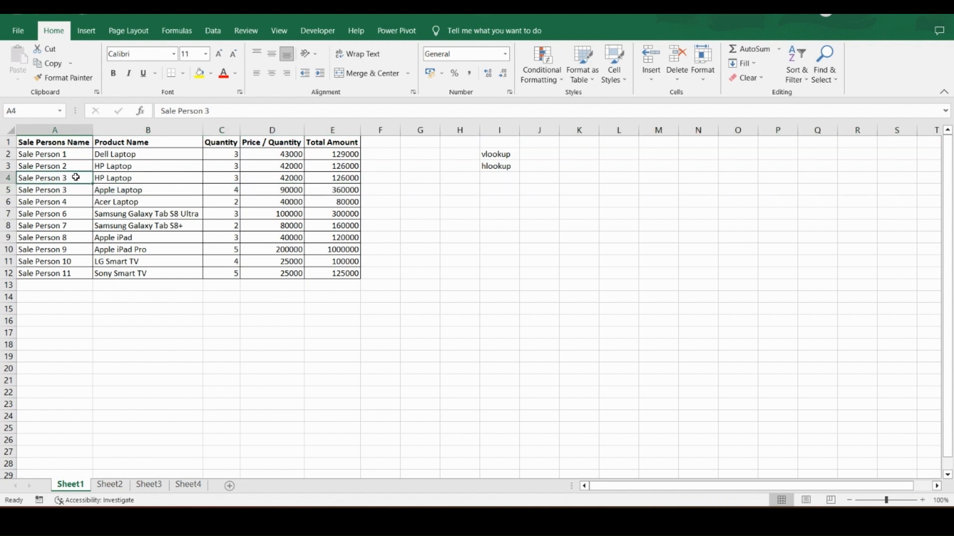
# - Undo the lookup formula in F6 on Sheet2 and the sale person changes in cells A5 and A6 on Sheet1
pyautogui.hotkey('ctrl', 'pagedown')
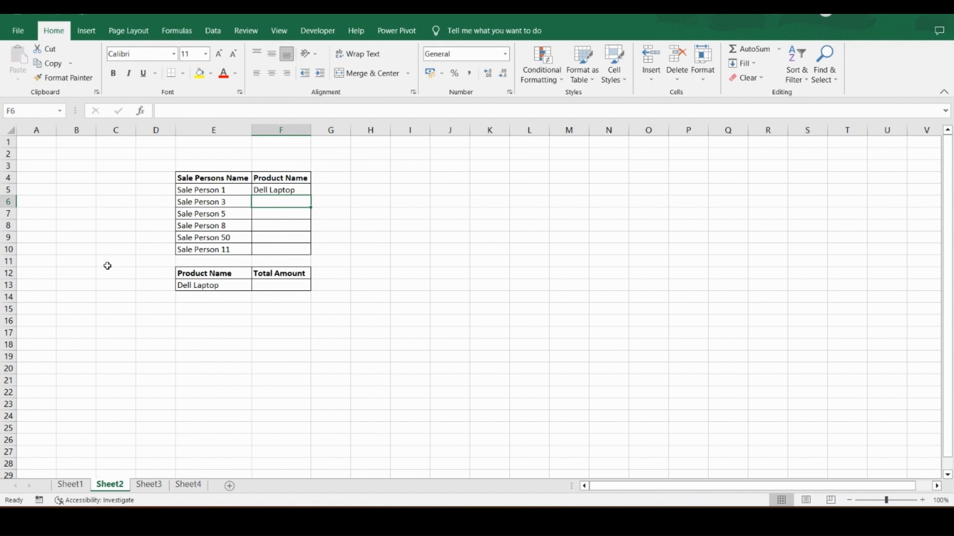
pyautogui.hotkey('ctrl', 'pageup')
pyautogui.hotkey('ctrl', 'c')
pyautogui.press('Down')
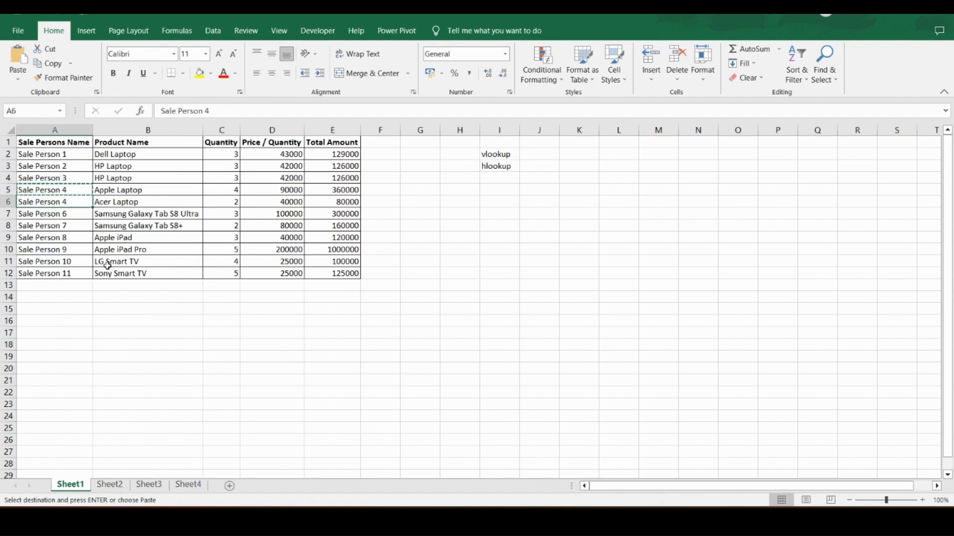
pyautogui.hotkey('ctrl', 'z')
pyautogui.press('Escape')
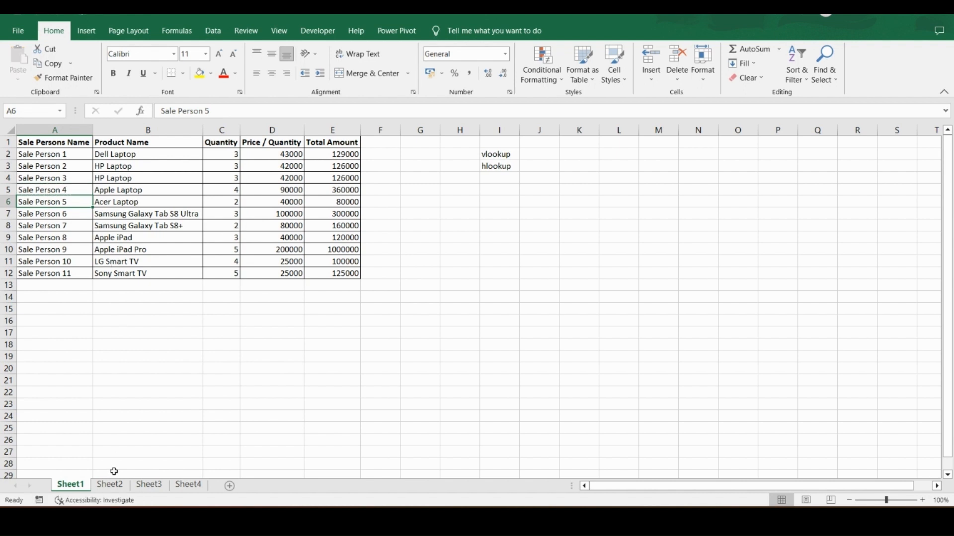
# - Copy the VLOOKUP formula from F5 on Sheet2 into cells F6 through F10
pyautogui.click(110, 485)
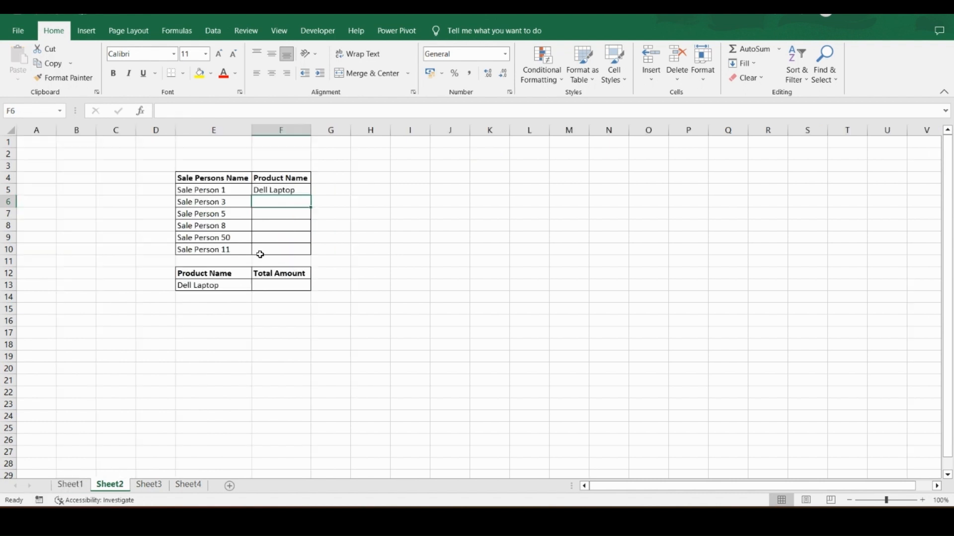
pyautogui.click(282, 191)
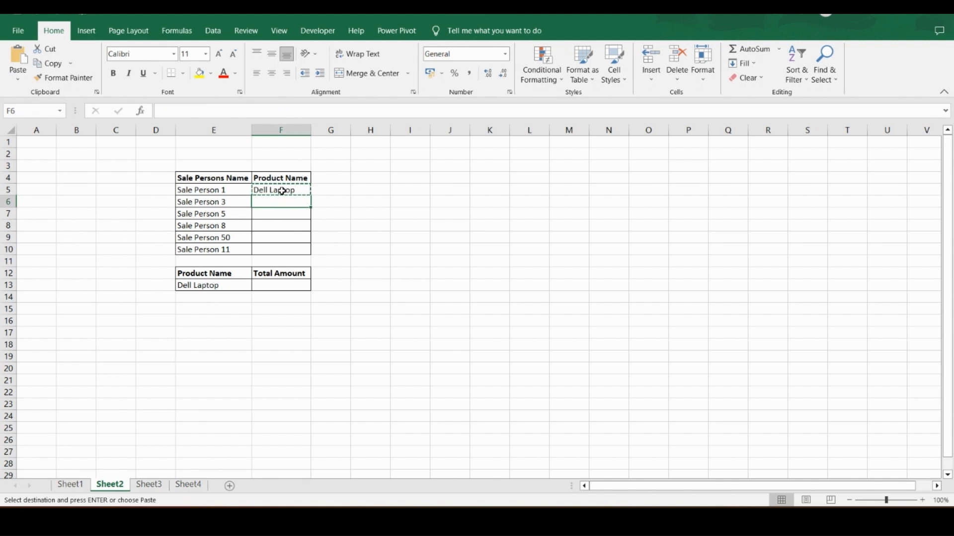
pyautogui.hotkey('shift', 'Down')
pyautogui.hotkey('shift', 'Down')
pyautogui.hotkey('shift', 'Down')
pyautogui.hotkey('shift', 'Down')
pyautogui.hotkey('ctrl', 'v')
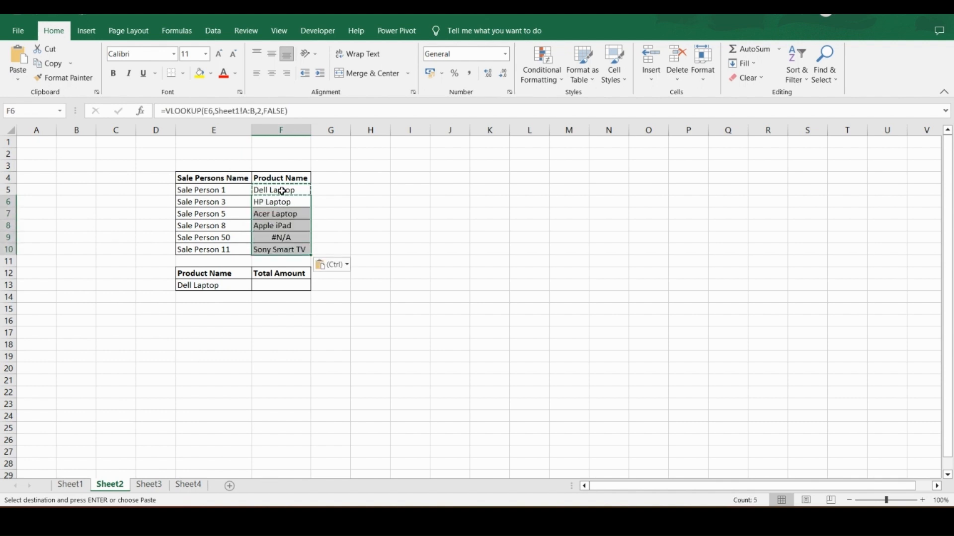
pyautogui.press('Escape')
# - Check the copied lookup formulas down the Product Name column, including the row for Sale Person 50
pyautogui.click(282, 192)
pyautogui.press('Down')
pyautogui.press('Down')
pyautogui.press('Down')
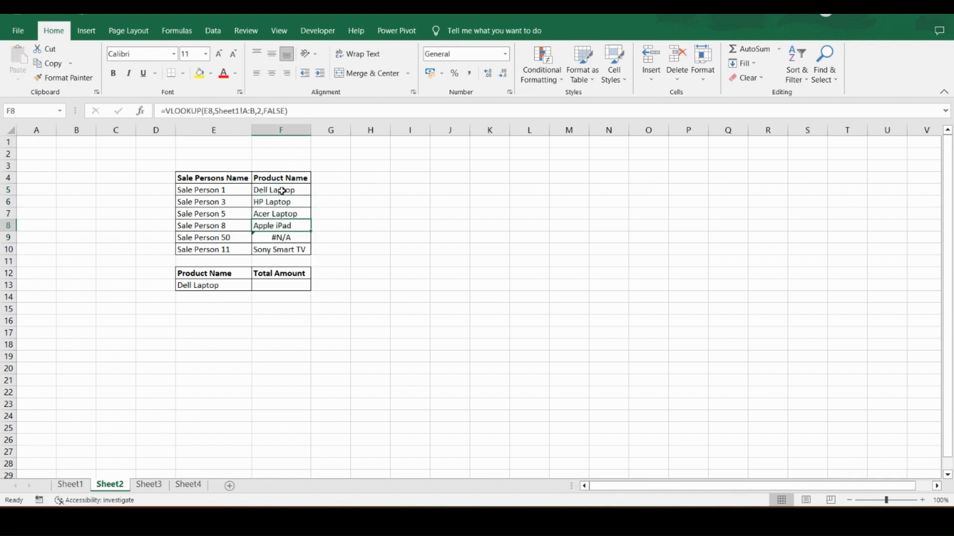
pyautogui.press('Left')
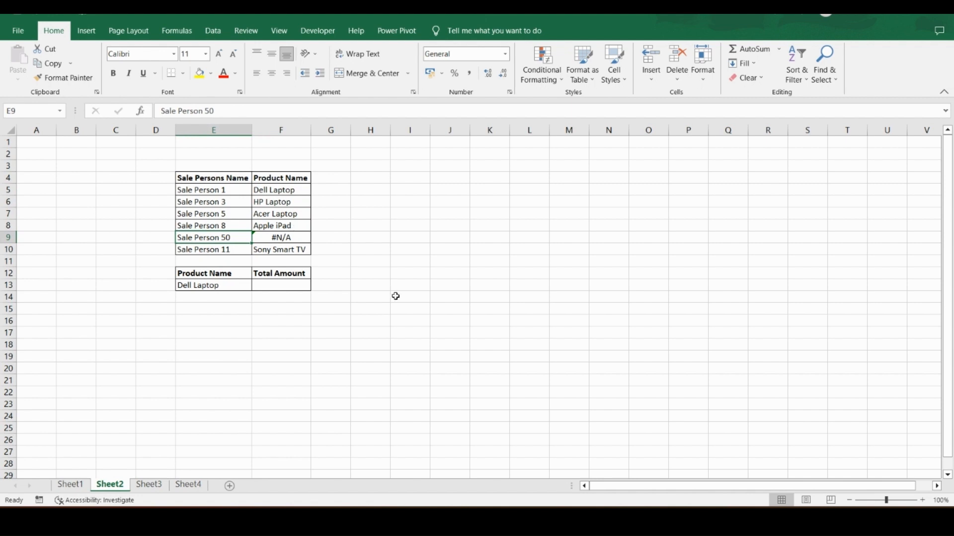
pyautogui.click(295, 240)
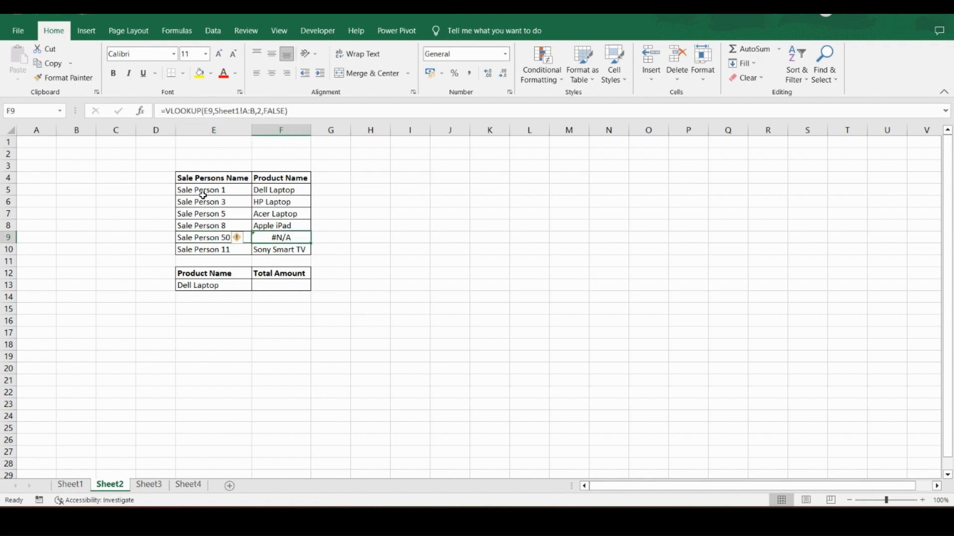
pyautogui.click(206, 237)
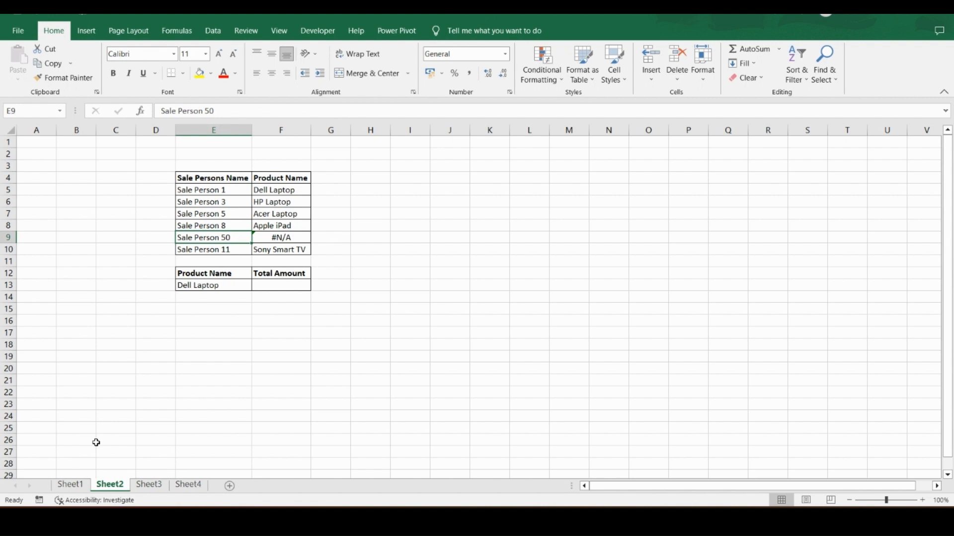
# - Review the Sale Persons Name column and the full table range A:E on Sheet1, and return to Sheet2
pyautogui.click(75, 465)
pyautogui.click(72, 488)
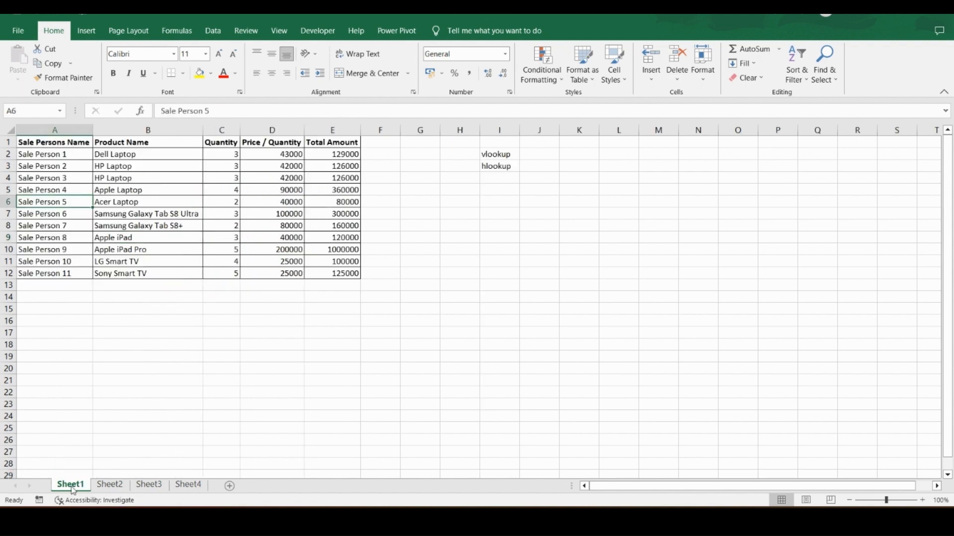
pyautogui.click(52, 130)
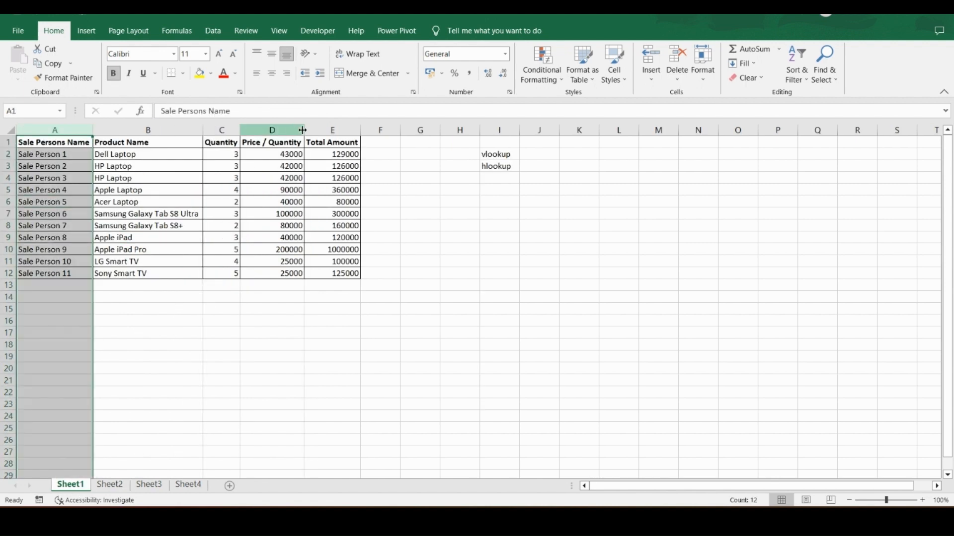
pyautogui.keyDown('shift'); pyautogui.click(331, 129); pyautogui.keyUp('shift')
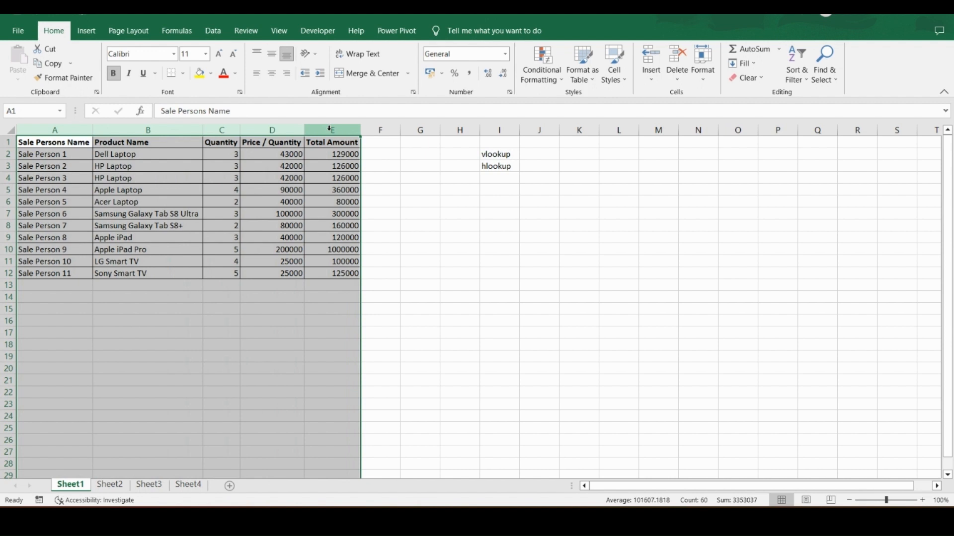
pyautogui.click(112, 491)
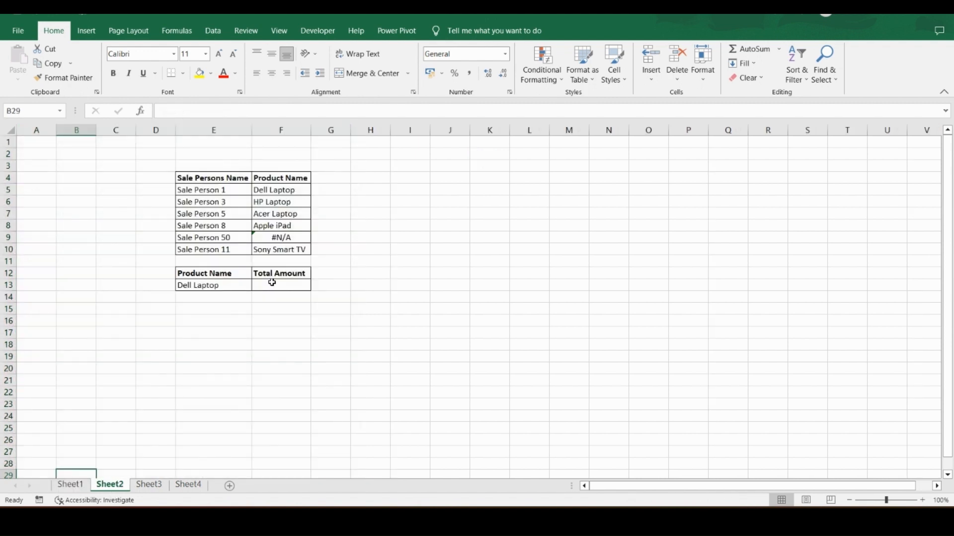
# - Change the match type argument of the VLOOKUP formula in F9 on Sheet2 to TRUE for an approximate match
pyautogui.click(285, 237)
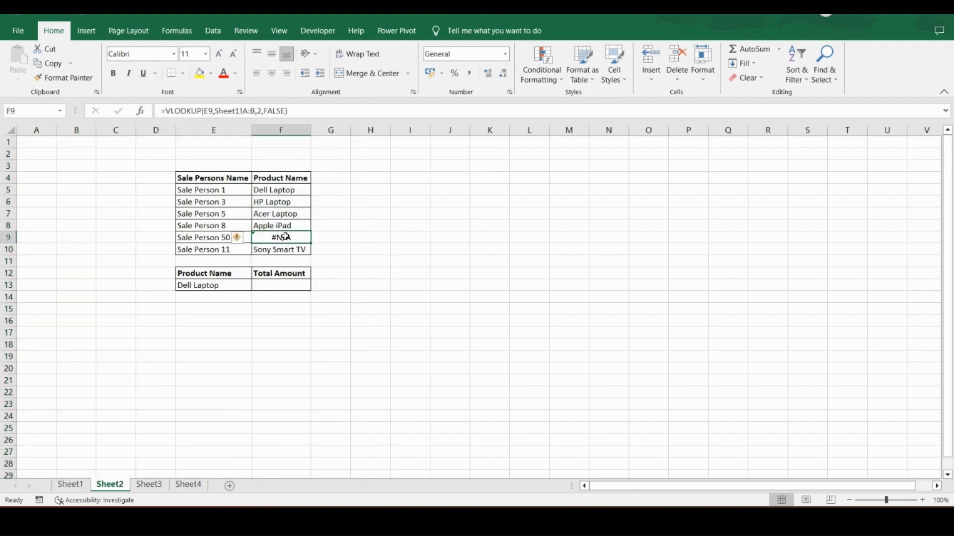
pyautogui.click(284, 111)
pyautogui.press('BackSpace')
pyautogui.press('BackSpace')
pyautogui.press('BackSpace')
pyautogui.press('BackSpace')
pyautogui.press('BackSpace')
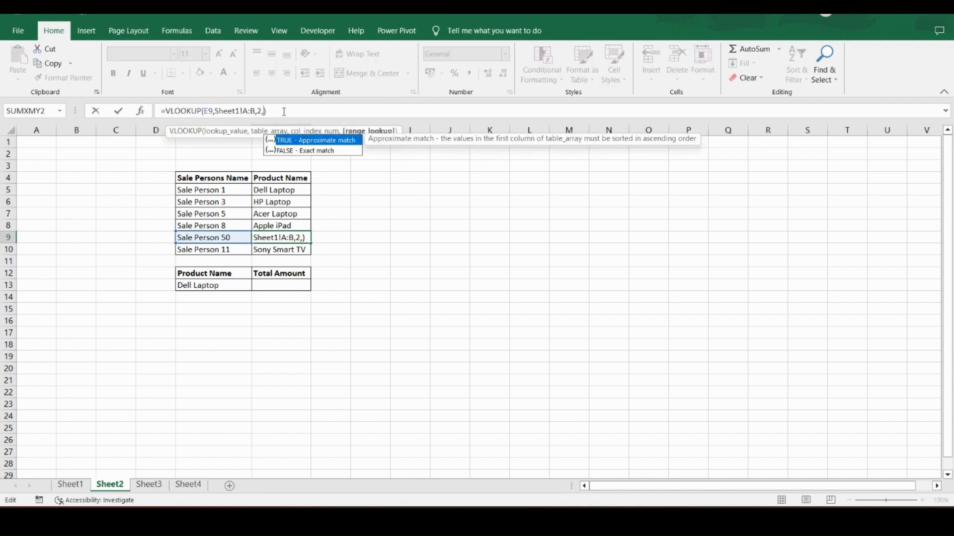
pyautogui.write('true')
pyautogui.press('BackSpace')
pyautogui.press('BackSpace')
pyautogui.press('BackSpace')
pyautogui.press('BackSpace')
pyautogui.write('1')
pyautogui.press('BackSpace')
pyautogui.write('true')
pyautogui.press('Return')
pyautogui.press('Up')
pyautogui.press('Left')
pyautogui.press('Right')
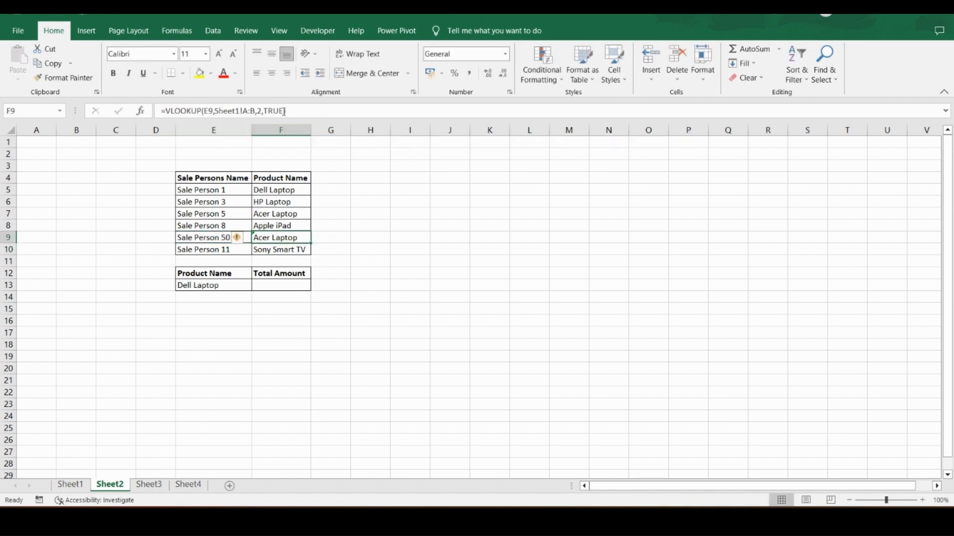
# - Compare the Sale Person 50 entry in E9 with the Sale Persons Name column on Sheet1, down to Sale Person 5
pyautogui.click(222, 238)
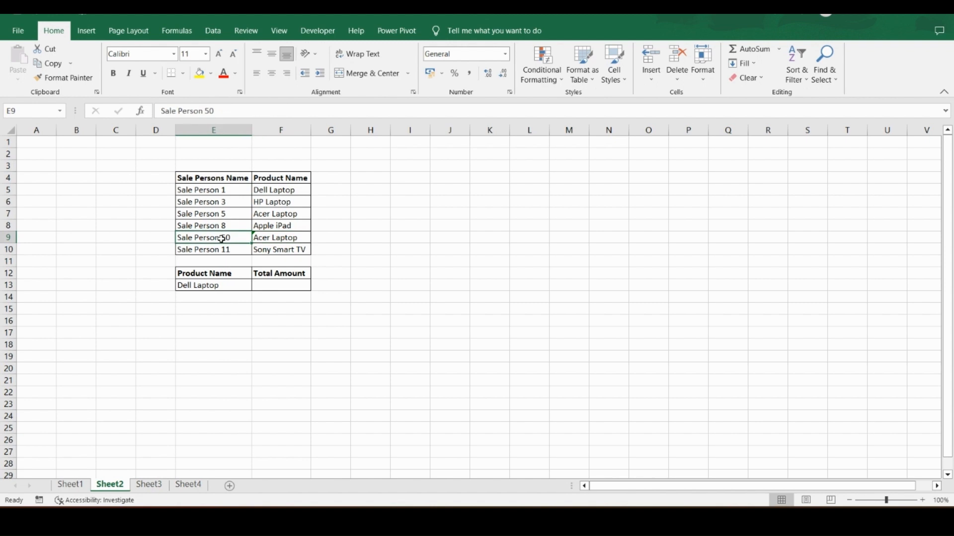
pyautogui.click(71, 484)
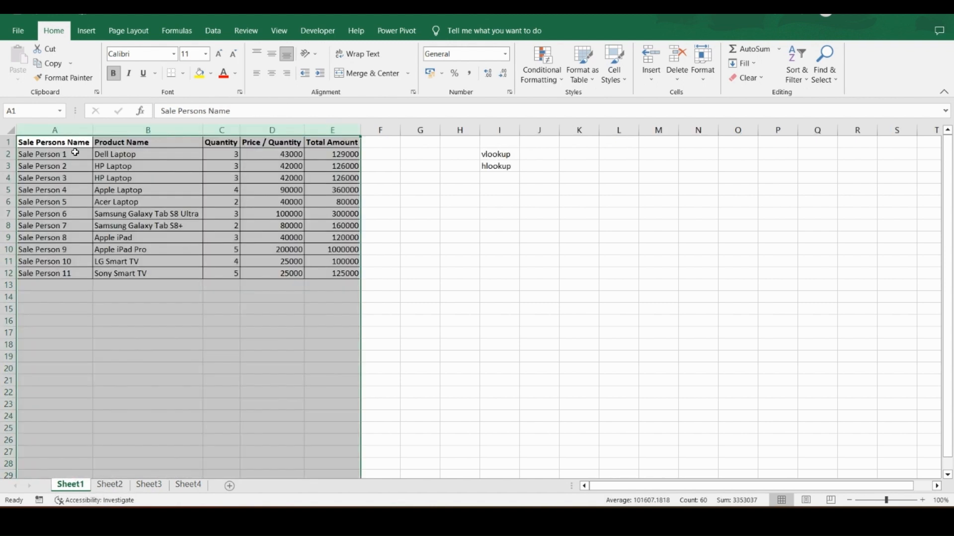
pyautogui.click(75, 153)
pyautogui.press('Down')
pyautogui.press('Down')
pyautogui.press('Down')
pyautogui.press('Down')
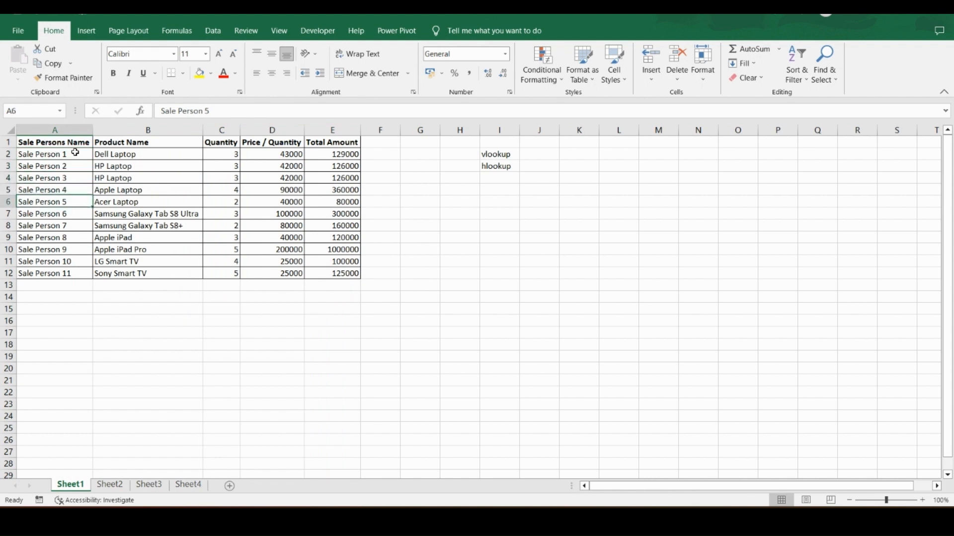
pyautogui.press('Right')
pyautogui.press('Left')
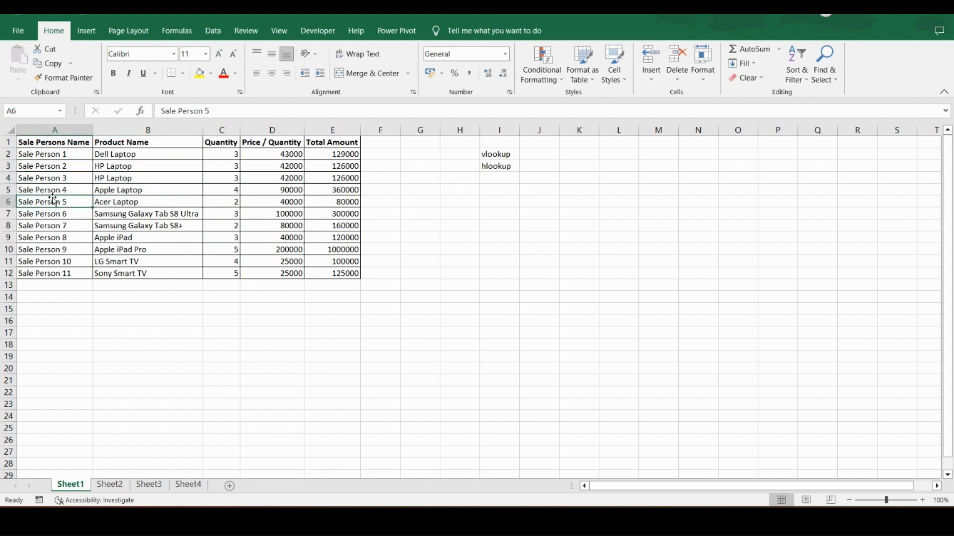
# - Fill the Sale Person 5 row on Sheet1 with yellow, and undo the fill
pyautogui.click(8, 201)
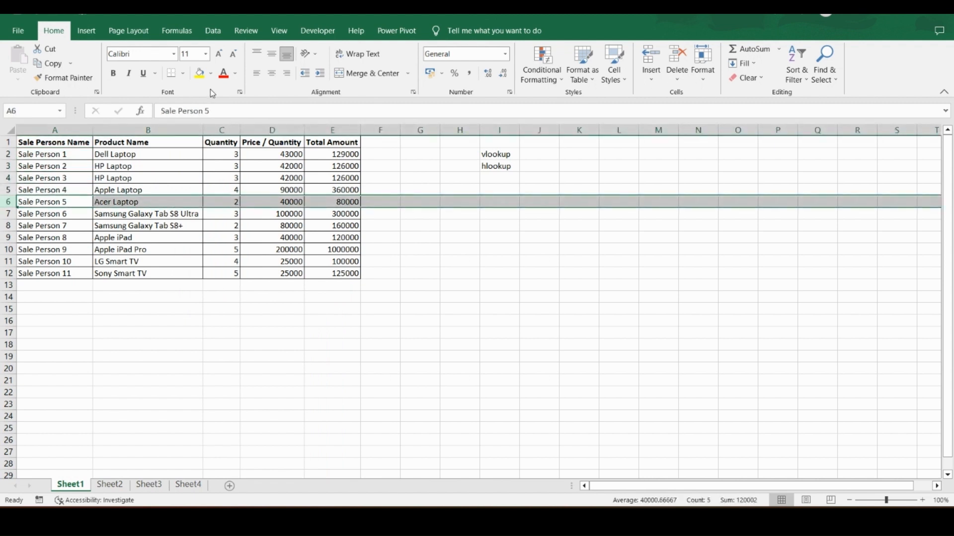
pyautogui.click(201, 74)
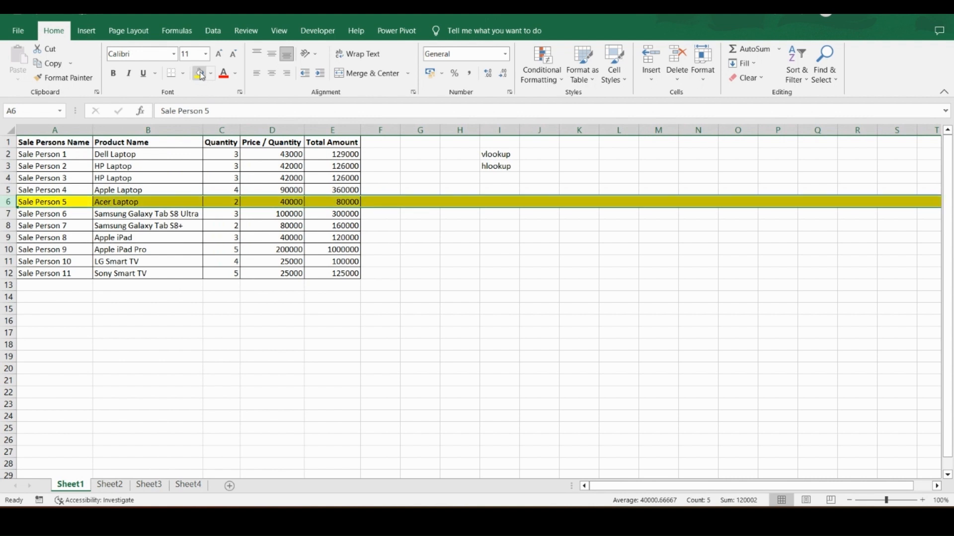
pyautogui.click(87, 202)
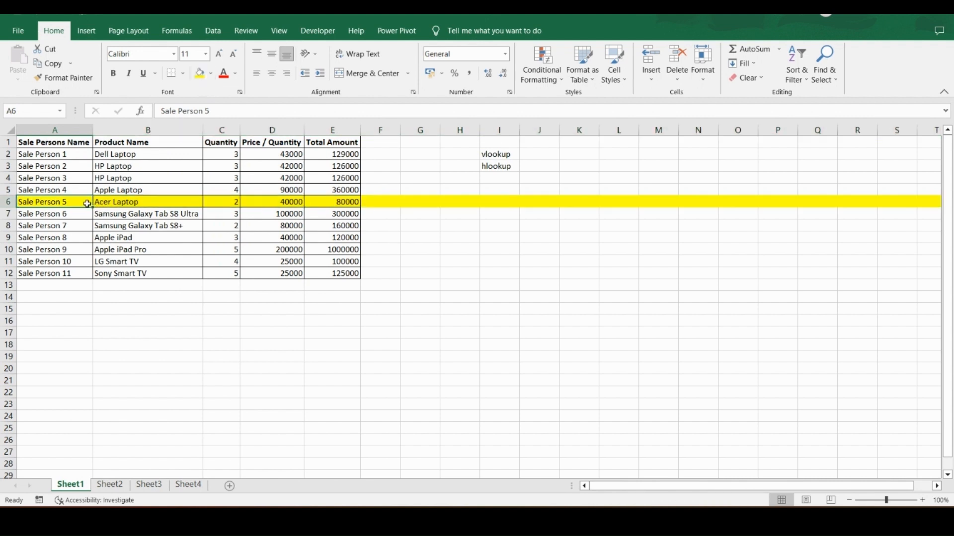
pyautogui.hotkey('ctrl', 'z')
pyautogui.click(82, 202)
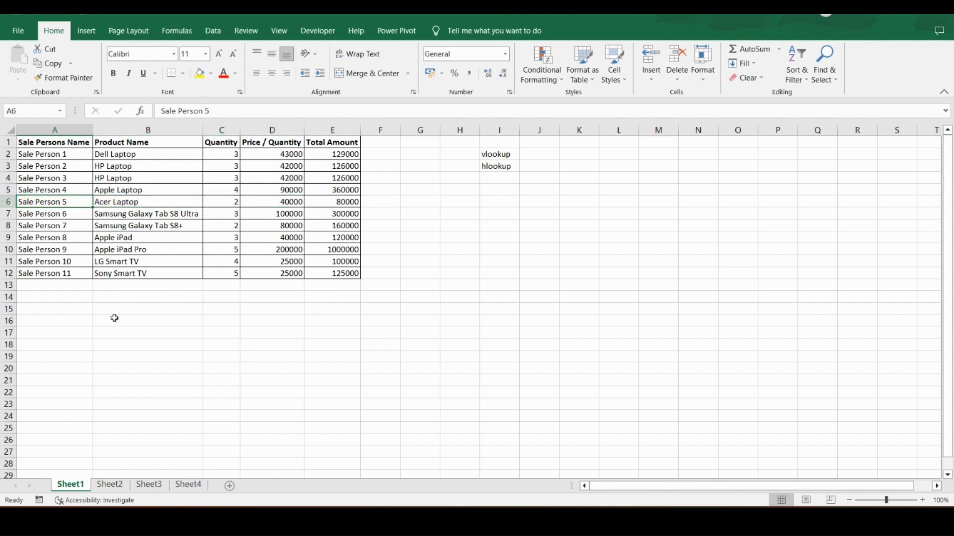
# - Set the match type argument of the VLOOKUP formula in F9 on Sheet2 back to FALSE for an exact match
pyautogui.click(110, 485)
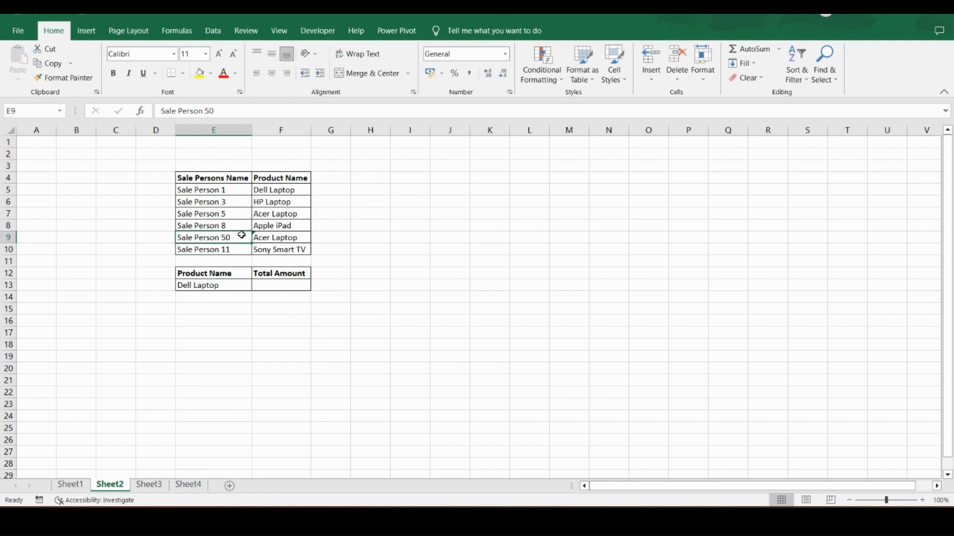
pyautogui.press('Right')
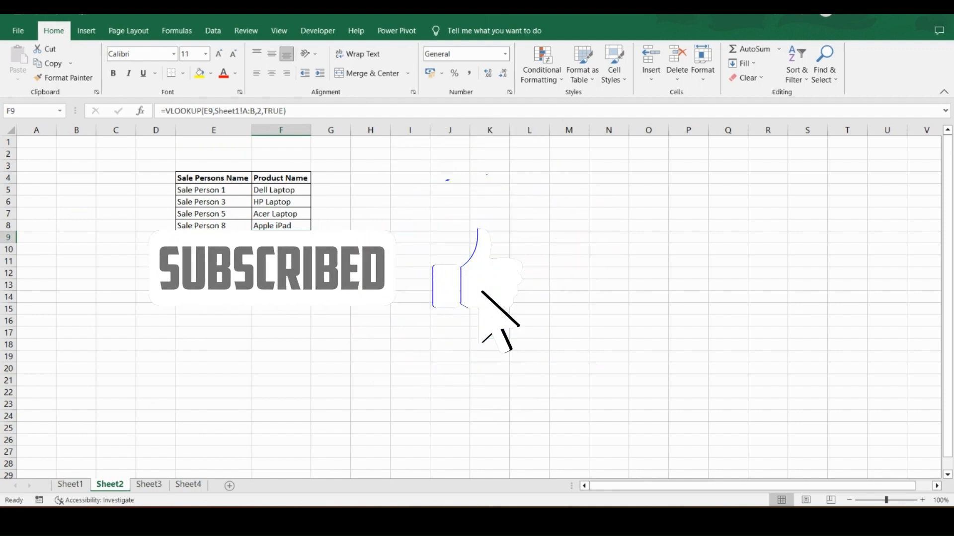
pyautogui.press('Left')
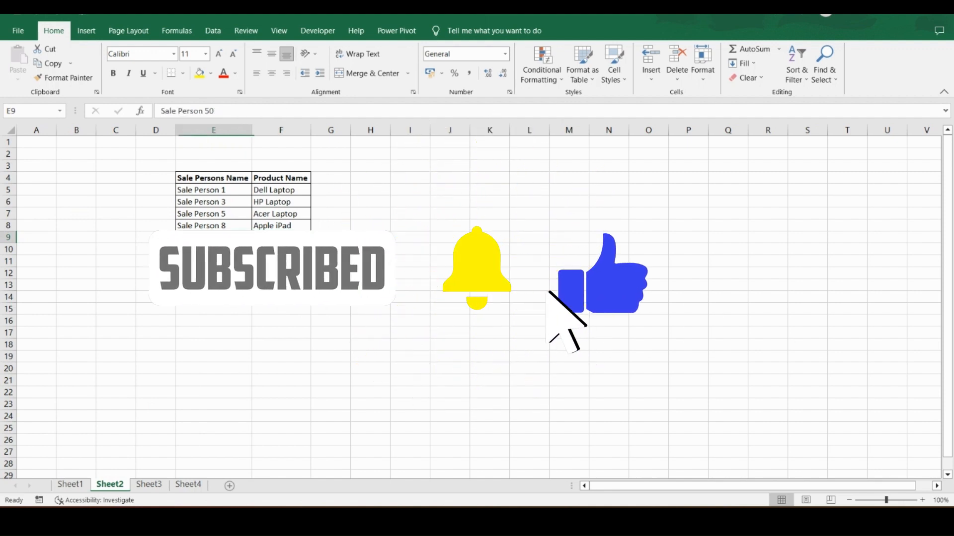
pyautogui.press('Right')
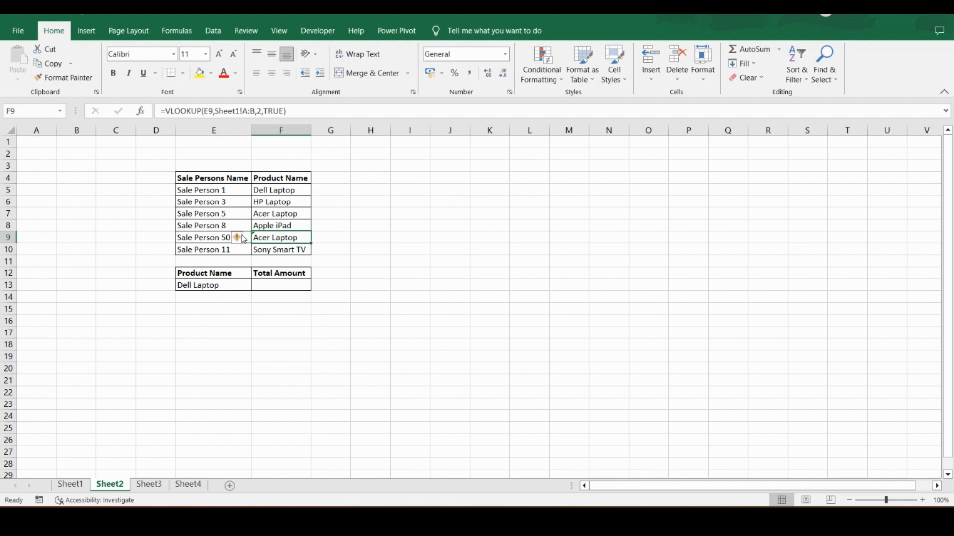
pyautogui.click(284, 112)
pyautogui.press('BackSpace')
pyautogui.press('BackSpace')
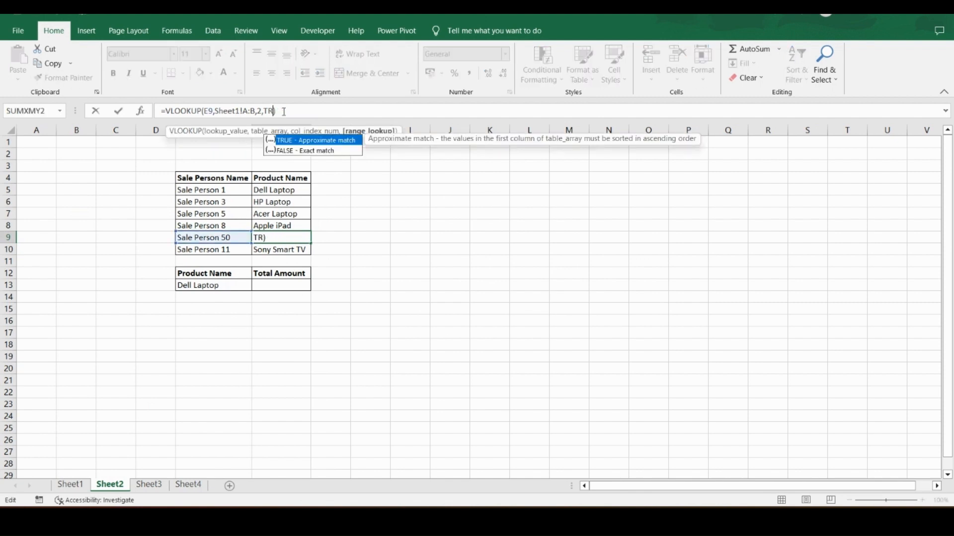
pyautogui.press('BackSpace')
pyautogui.press('BackSpace')
pyautogui.write('false')
pyautogui.press('Return')
pyautogui.press('Up')
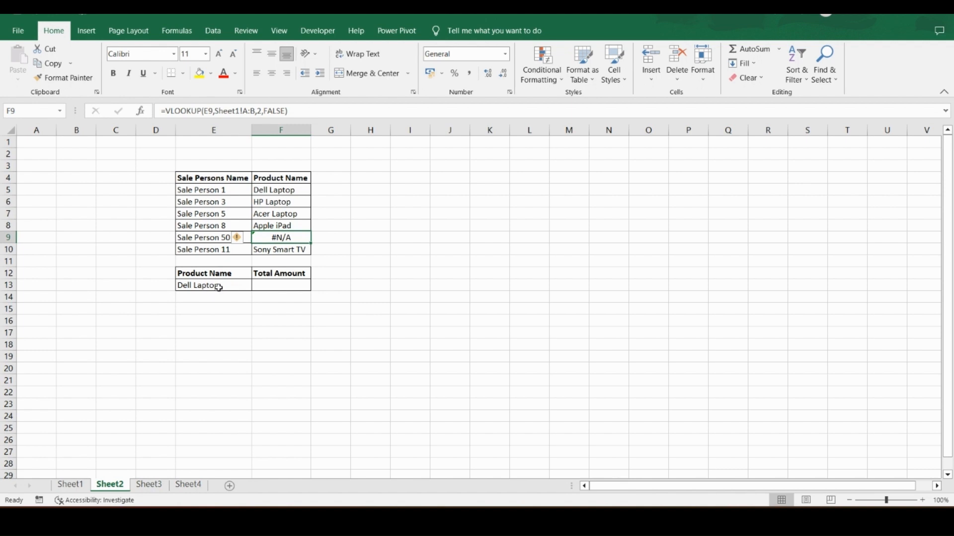
# - Enter =VLOOKUP(E13,Sheet1!A:E,5,0) in F13 on Sheet2 to look up the Total Amount for Dell Laptop
pyautogui.click(268, 286)
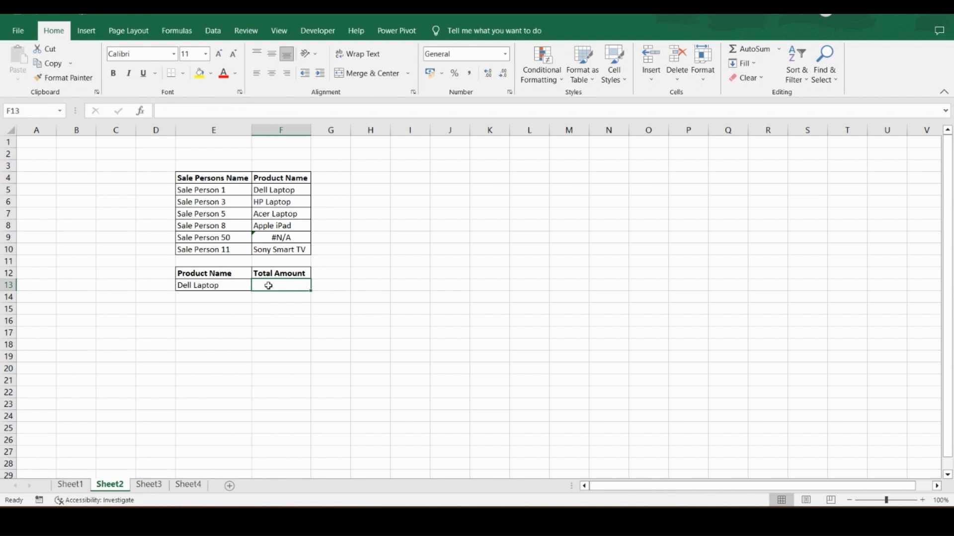
pyautogui.write('=vlo')
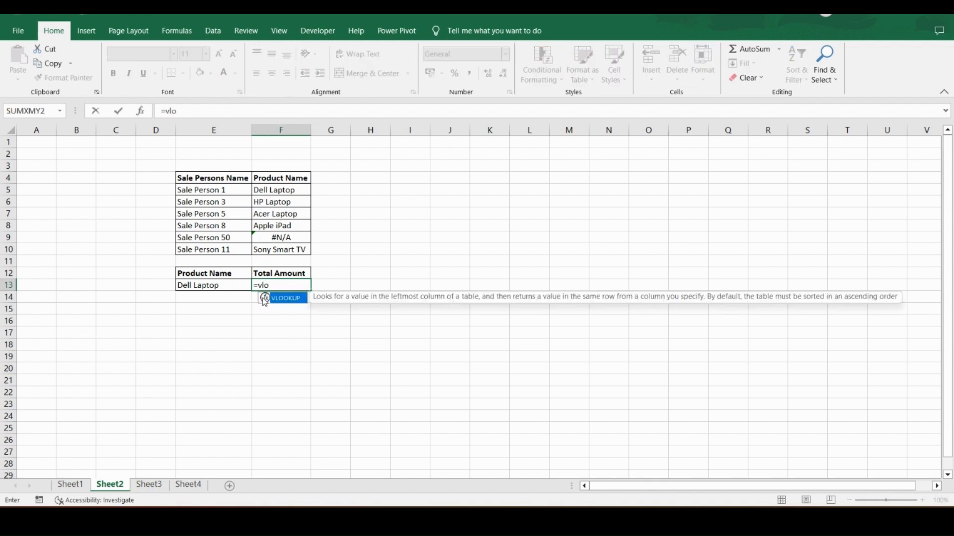
pyautogui.write('o')
pyautogui.doubleClick(265, 300)
pyautogui.click(231, 285)
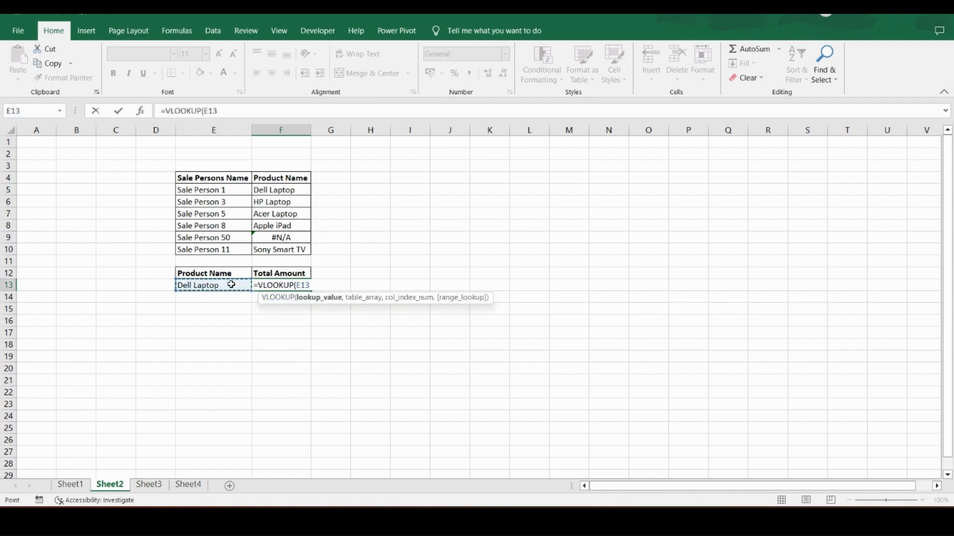
pyautogui.write(',')
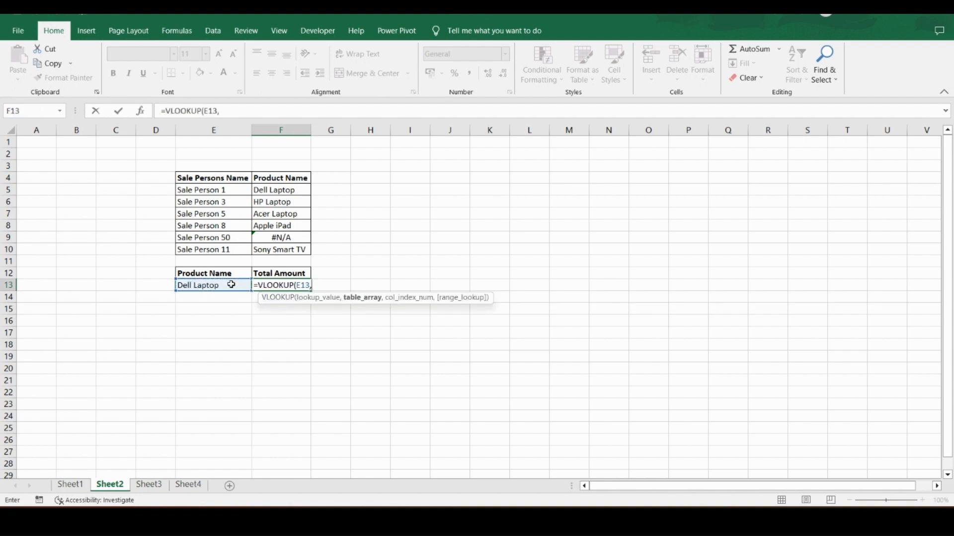
pyautogui.click(71, 485)
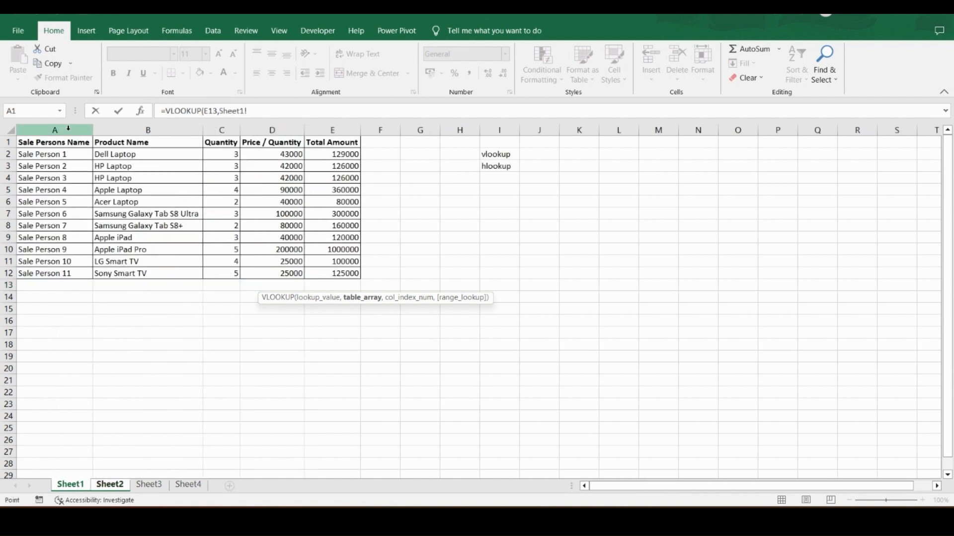
pyautogui.moveTo(68, 129); pyautogui.dragTo(341, 129)
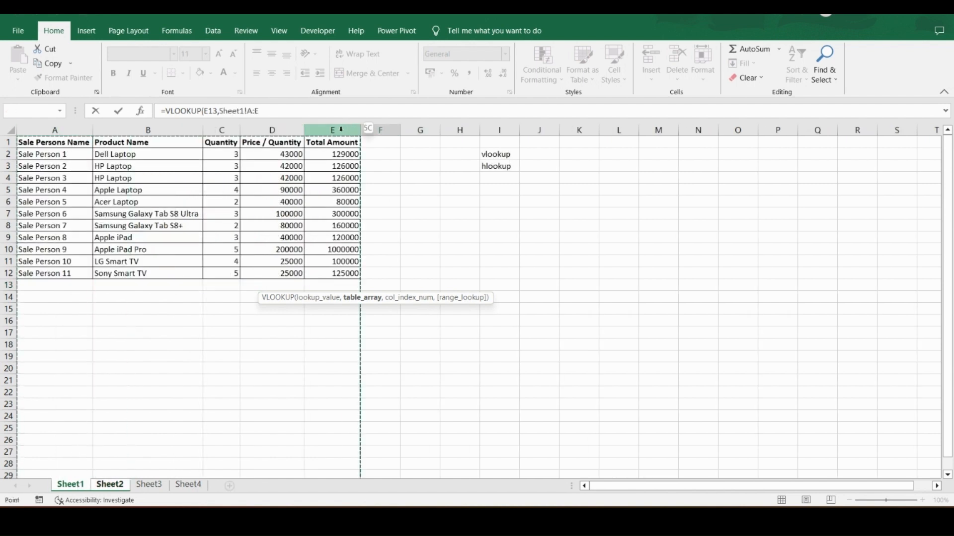
pyautogui.write(',')
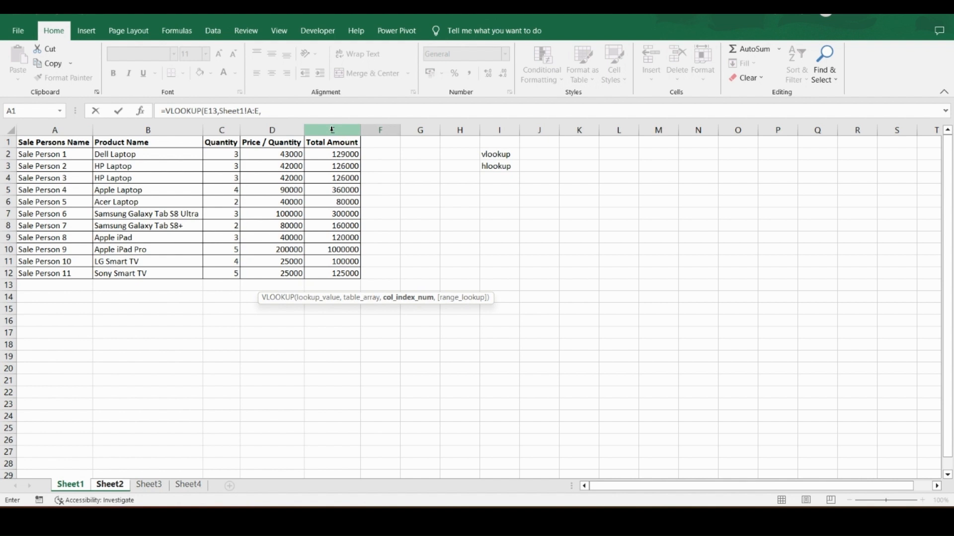
pyautogui.write('5,')
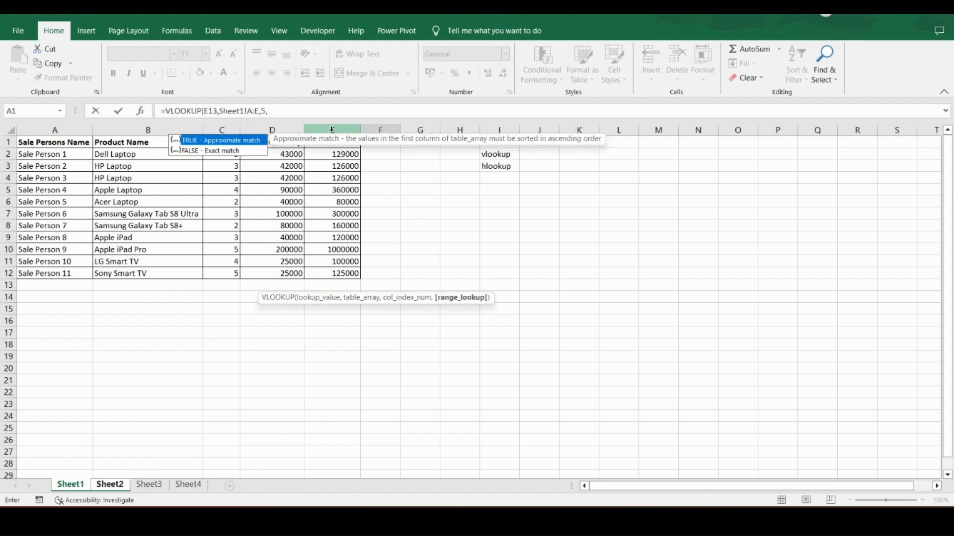
pyautogui.write('0)')
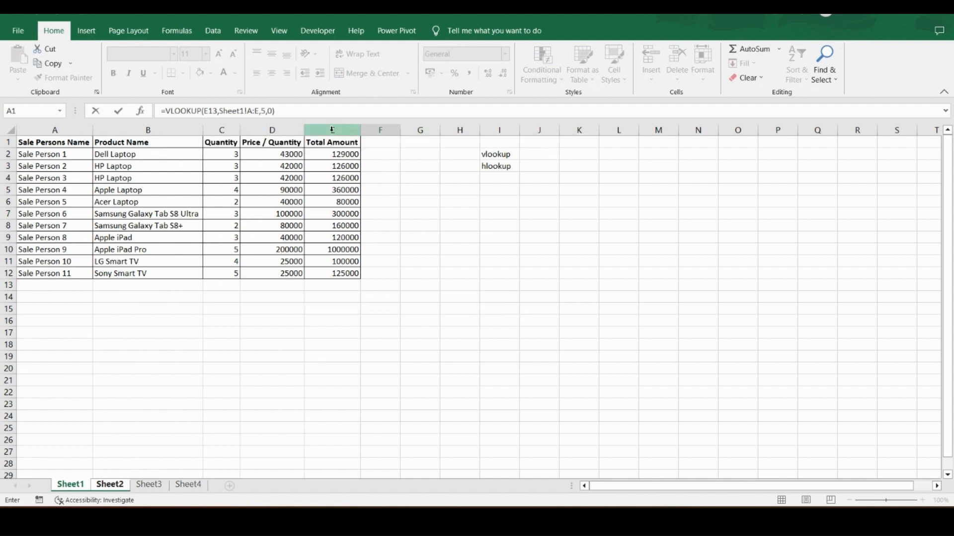
pyautogui.press('Return')
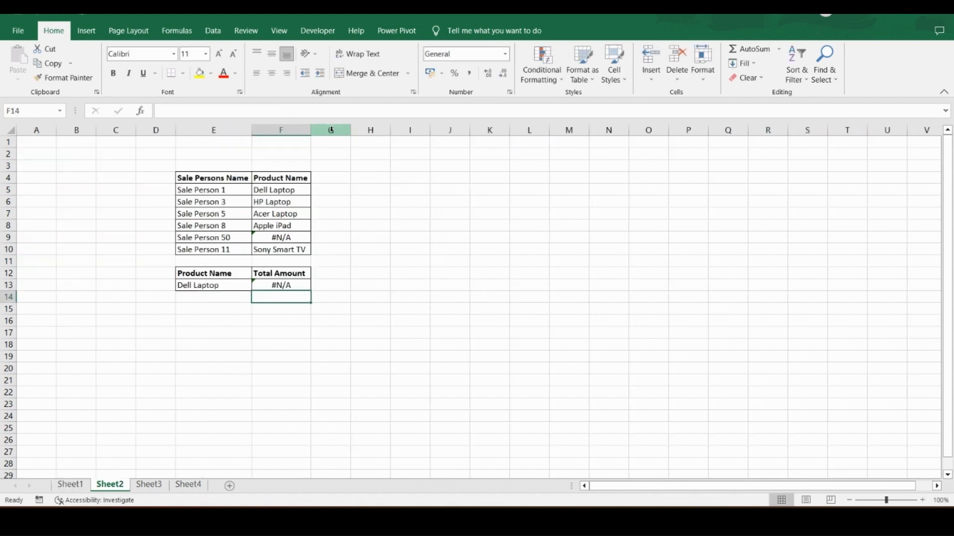
pyautogui.press('Up')
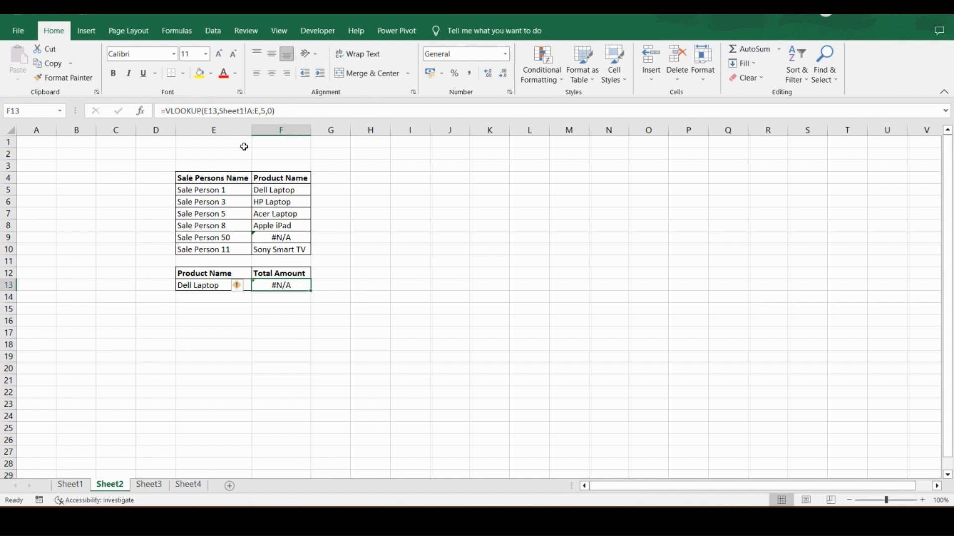
# - Check the Sheet1!A:E table range in the F13 formula against the position of the Product Name column on Sheet1
pyautogui.click(221, 110)
pyautogui.moveTo(221, 110); pyautogui.dragTo(259, 111)
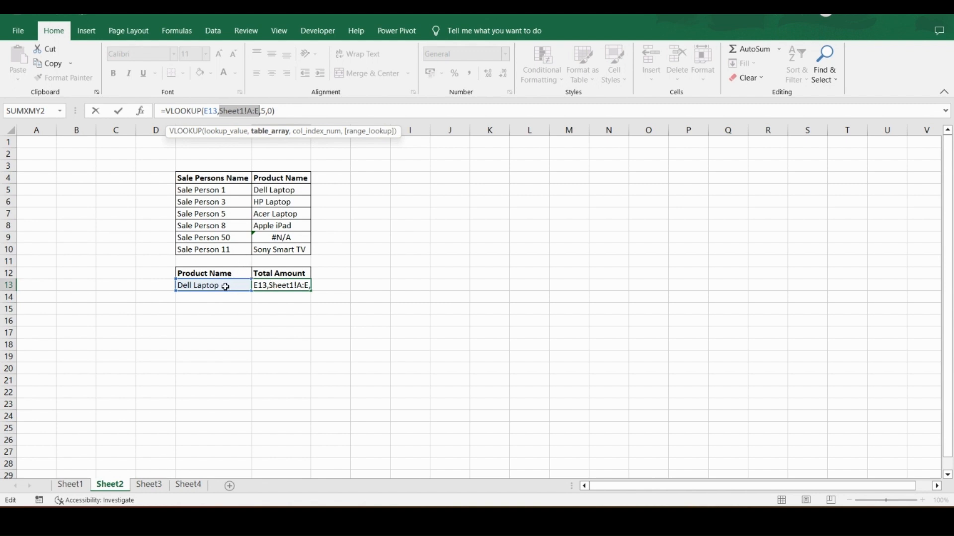
pyautogui.hotkey('ctrl', 'Return')
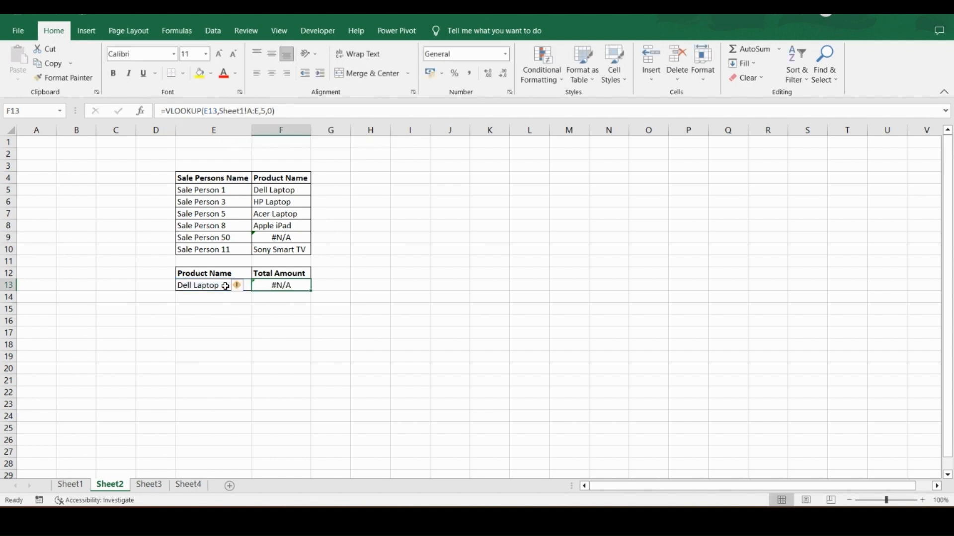
pyautogui.click(73, 486)
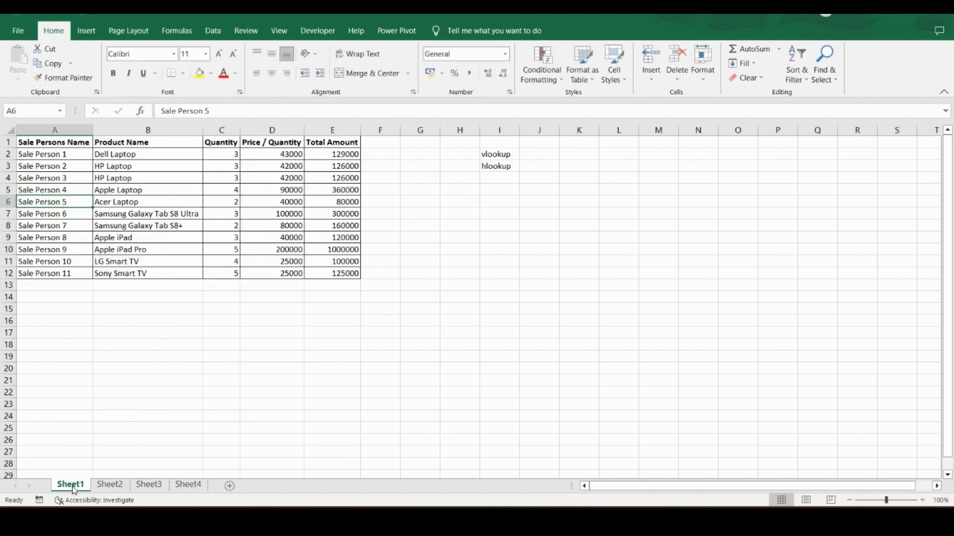
pyautogui.click(143, 129)
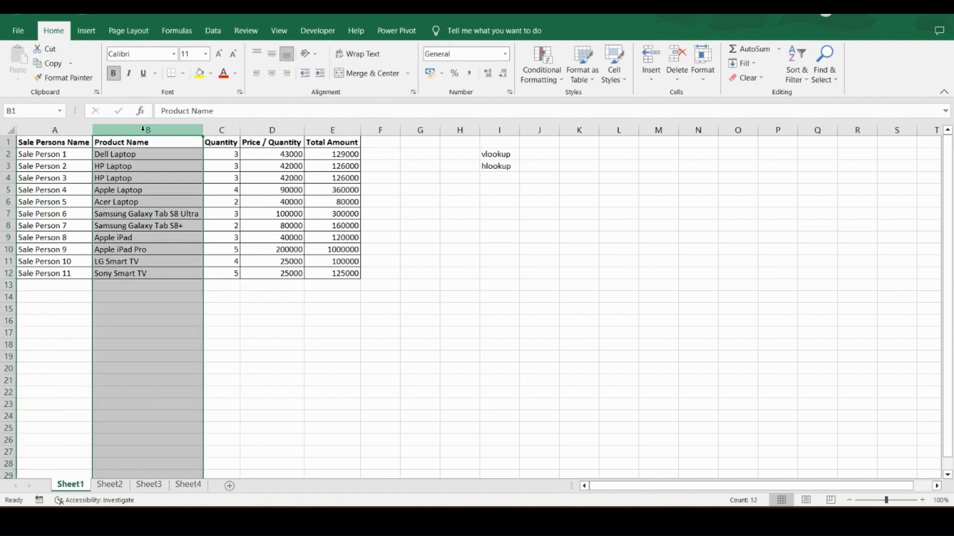
pyautogui.click(117, 487)
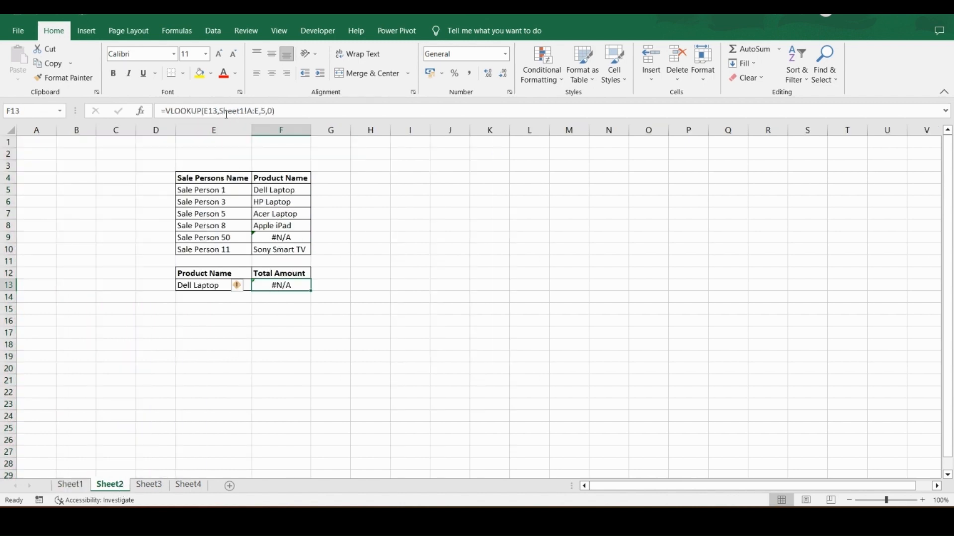
pyautogui.moveTo(221, 110); pyautogui.dragTo(254, 115)
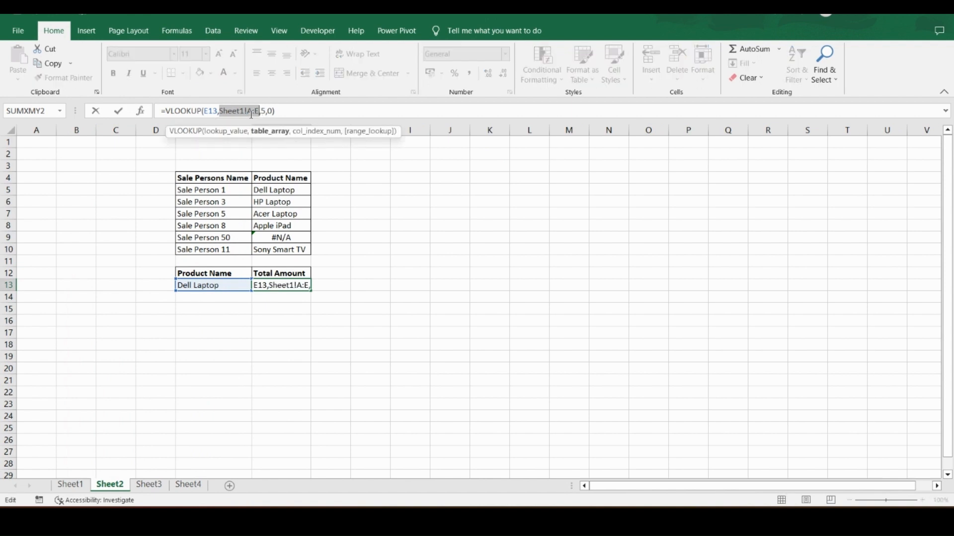
pyautogui.press('Escape')
pyautogui.click(70, 485)
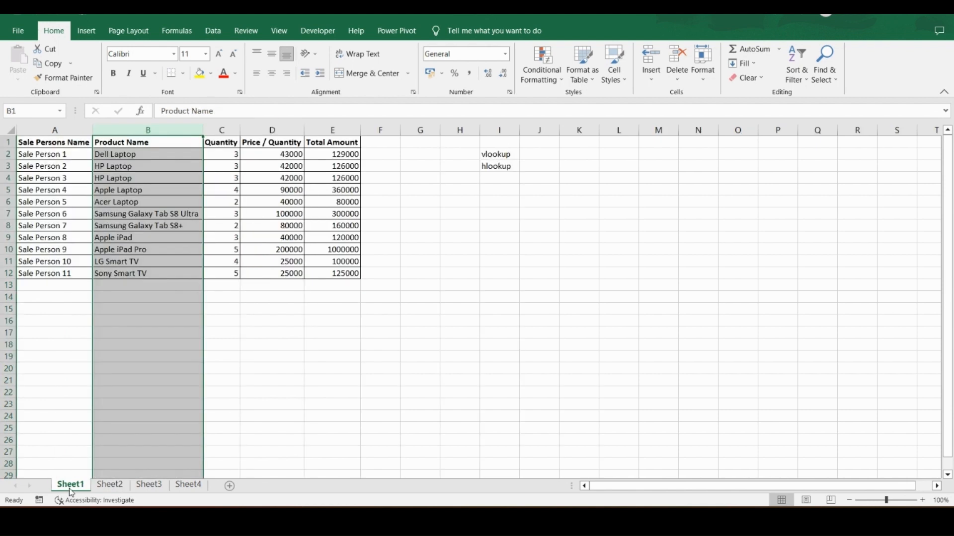
# - Fill the Sale Persons Name column on Sheet1 with yellow, and undo the fill
pyautogui.click(55, 130)
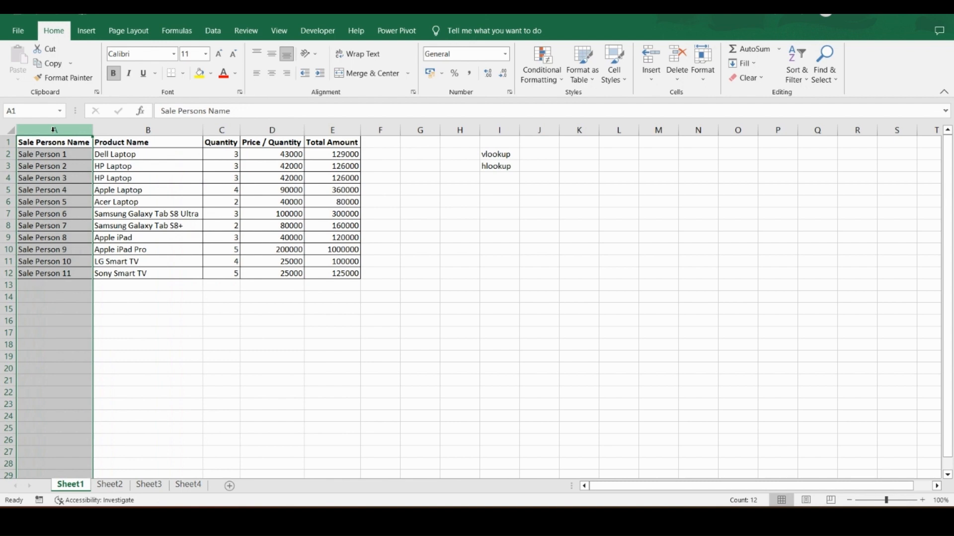
pyautogui.click(200, 74)
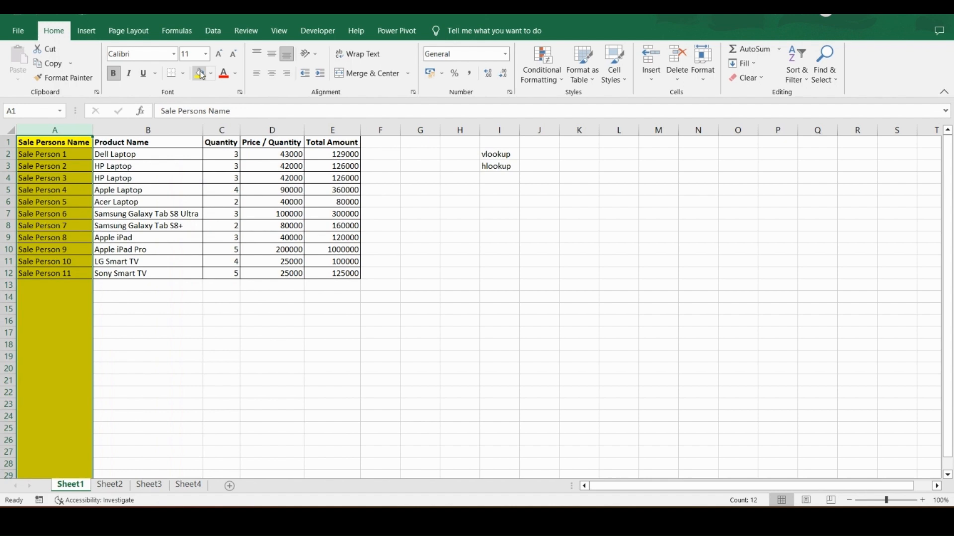
pyautogui.hotkey('ctrl', 'z')
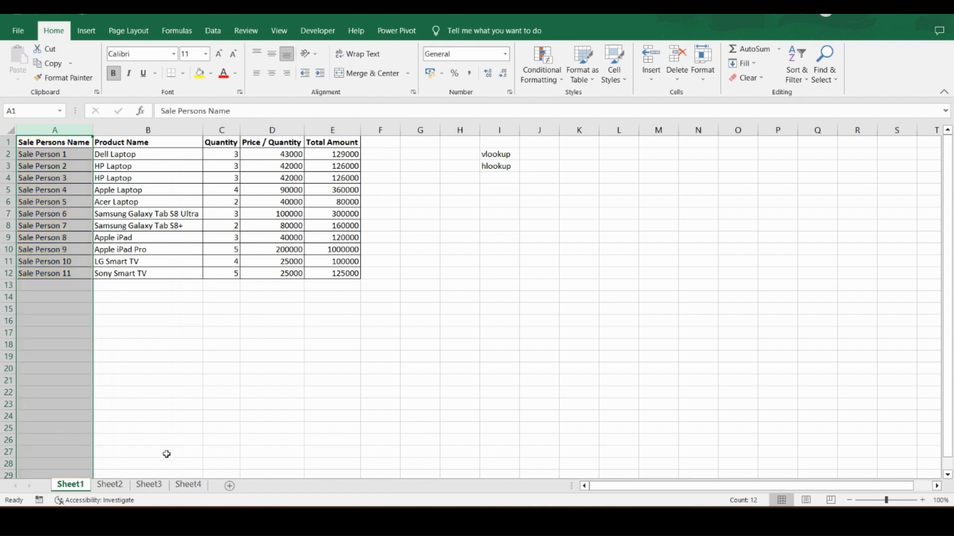
# - Change the F13 formula on Sheet2 to =VLOOKUP(E13,Sheet1!B:E,4,0) so the table range starts at the Product Name column
pyautogui.click(109, 485)
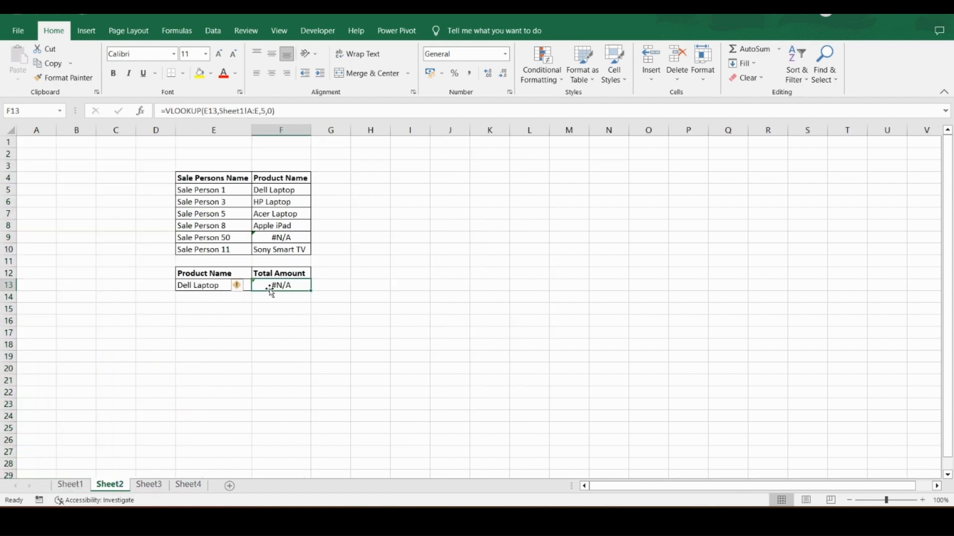
pyautogui.click(253, 110)
pyautogui.press('BackSpace')
pyautogui.write('B')
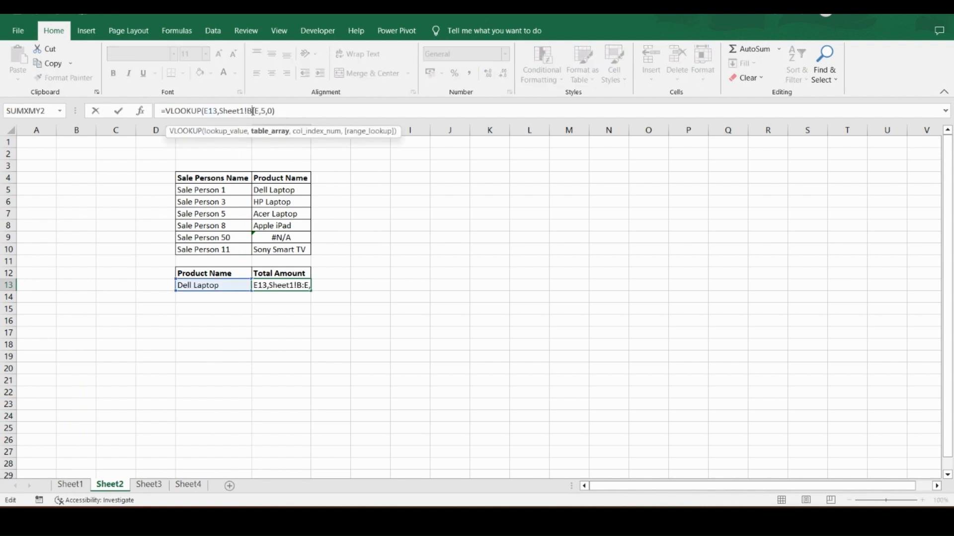
pyautogui.click(266, 110)
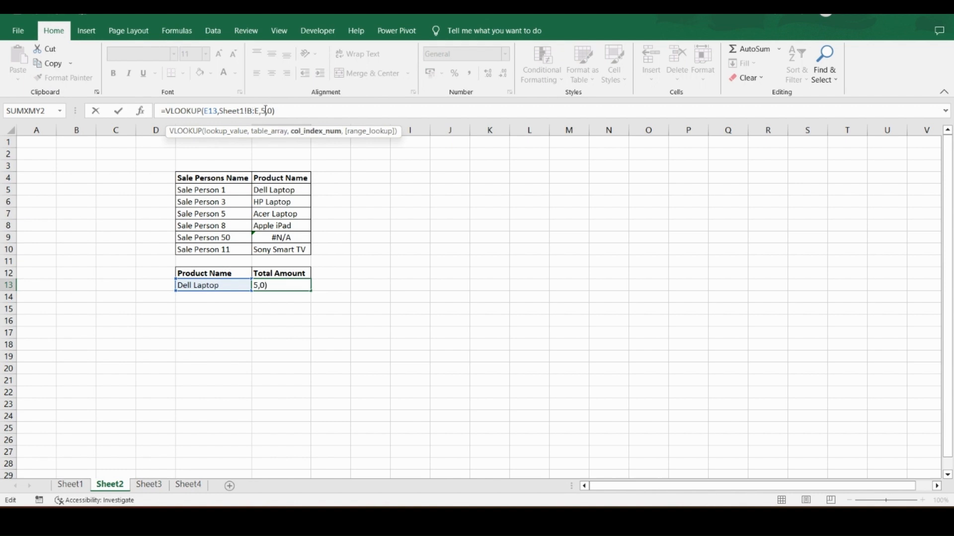
pyautogui.press('BackSpace')
pyautogui.write('4')
# - Check the span from Product Name to Total Amount on Sheet1 against the B:E range and column index 4
pyautogui.click(71, 484)
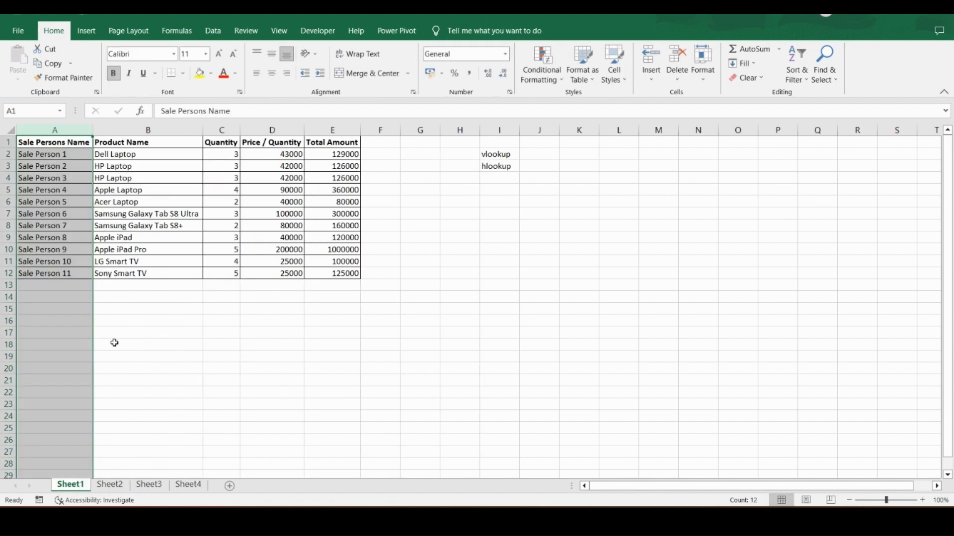
pyautogui.click(145, 130)
pyautogui.moveTo(144, 129); pyautogui.dragTo(332, 130)
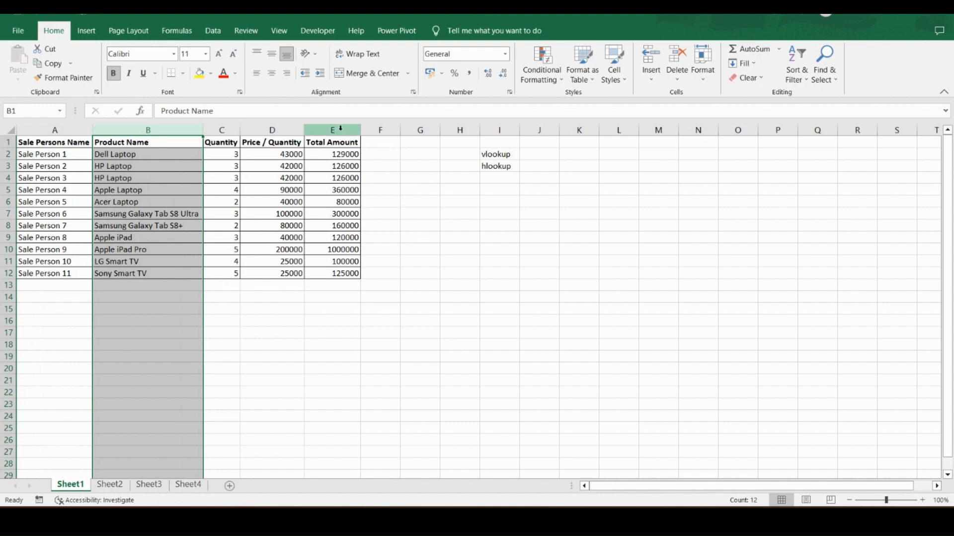
pyautogui.moveTo(45, 130); pyautogui.dragTo(332, 130)
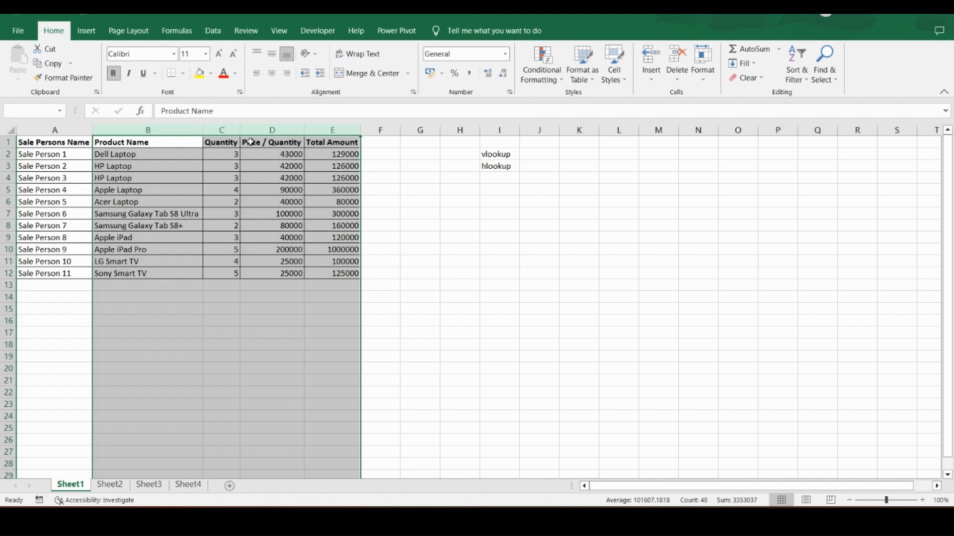
pyautogui.click(110, 485)
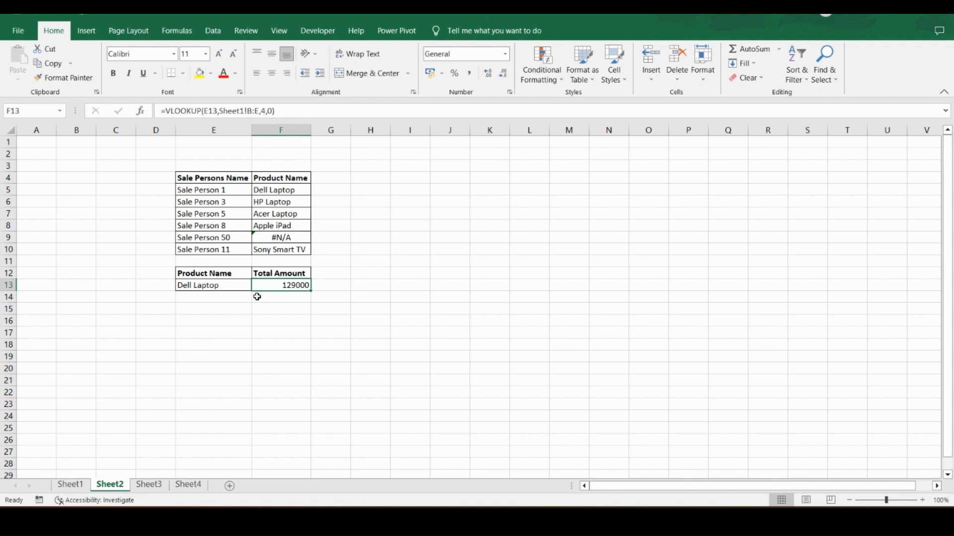
# - Compare the Dell Laptop total amount looked up on Sheet2 with the matching product entry on Sheet1
pyautogui.click(243, 284)
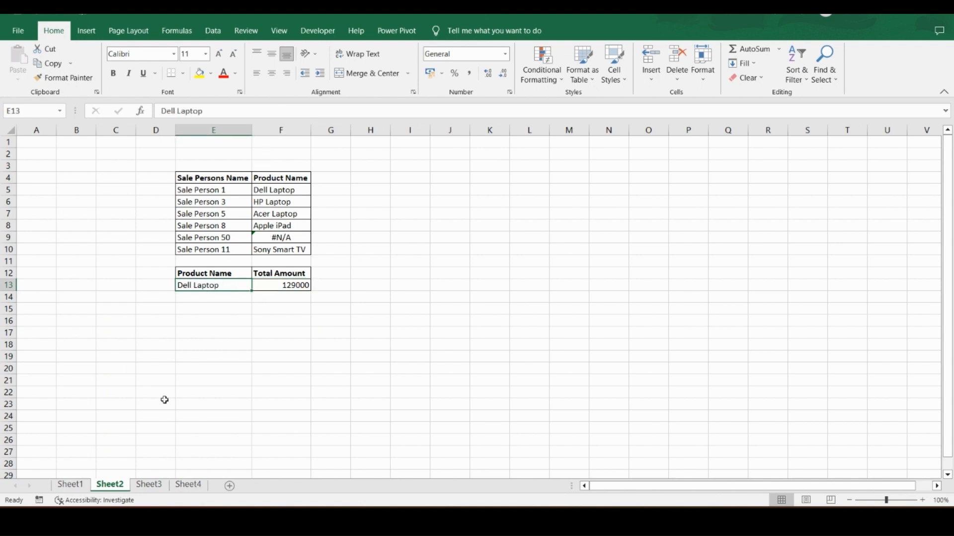
pyautogui.click(71, 485)
pyautogui.click(142, 156)
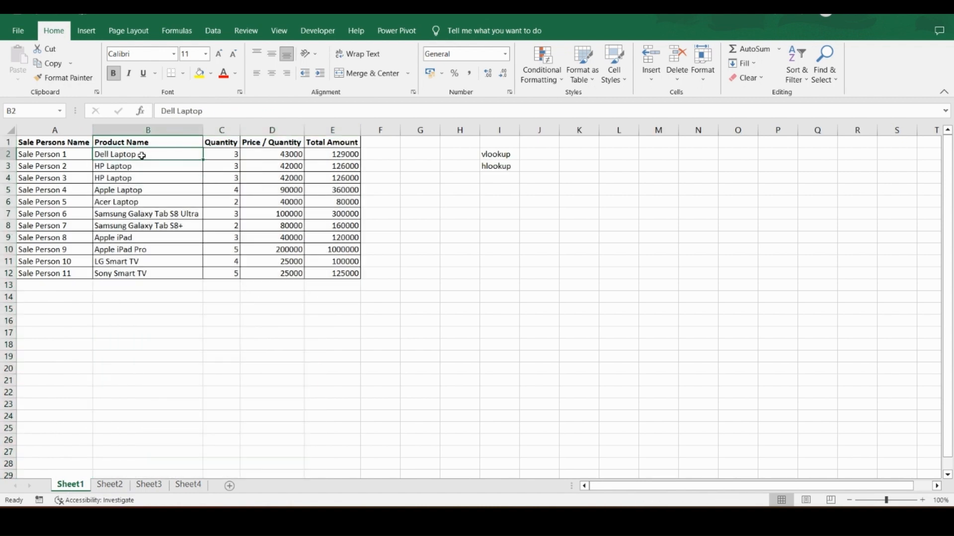
pyautogui.click(328, 153)
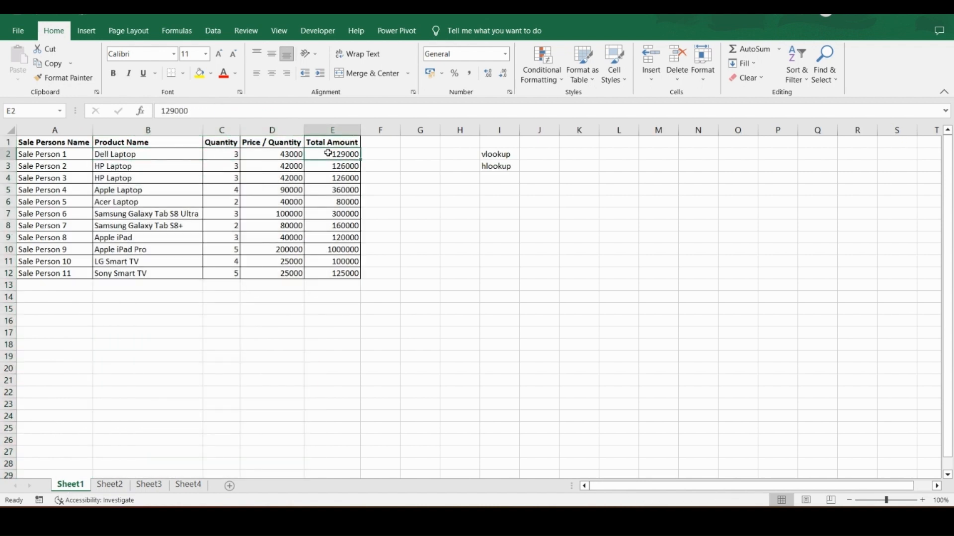
pyautogui.click(155, 155)
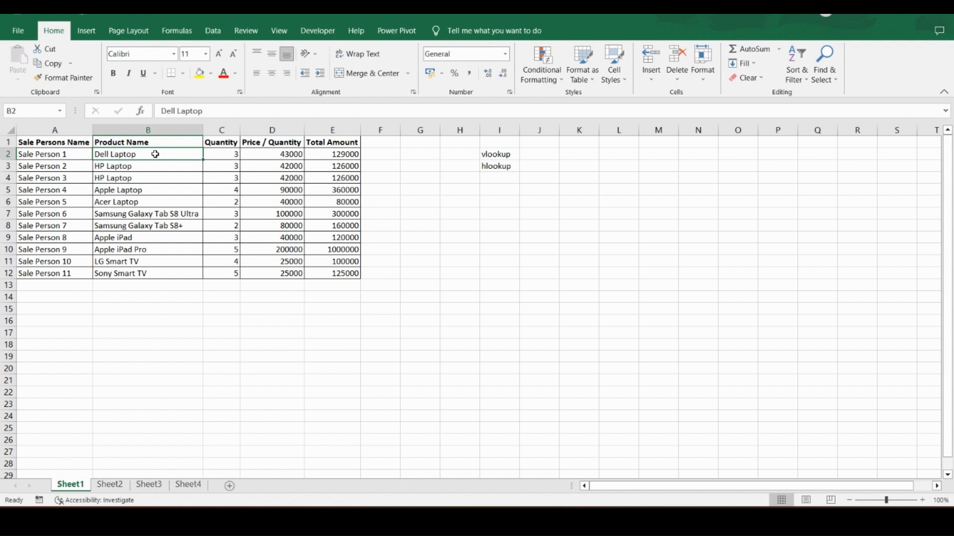
pyautogui.moveTo(155, 155); pyautogui.dragTo(154, 272)
pyautogui.click(155, 154)
pyautogui.click(113, 485)
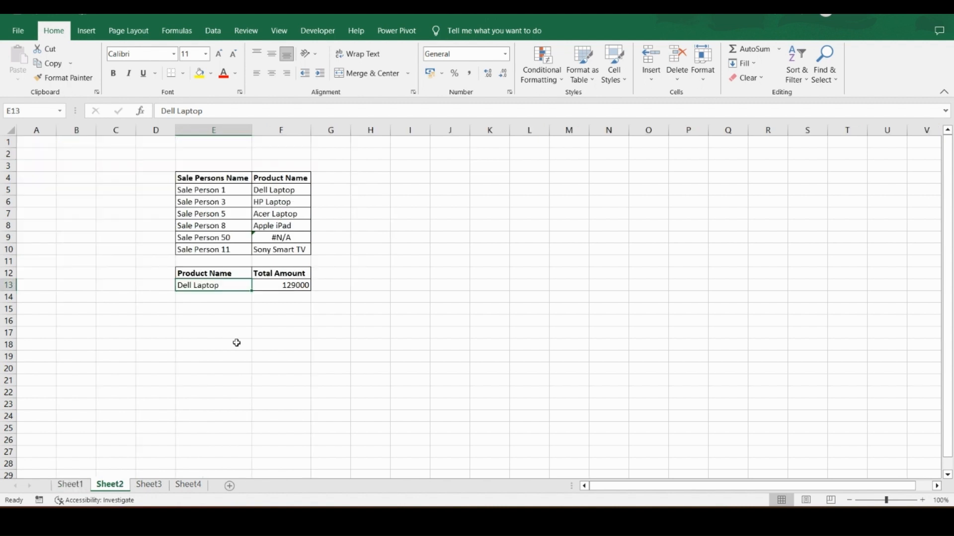
# - Examine the row headings in column A of Sheet3's horizontally arranged sales table
pyautogui.click(148, 485)
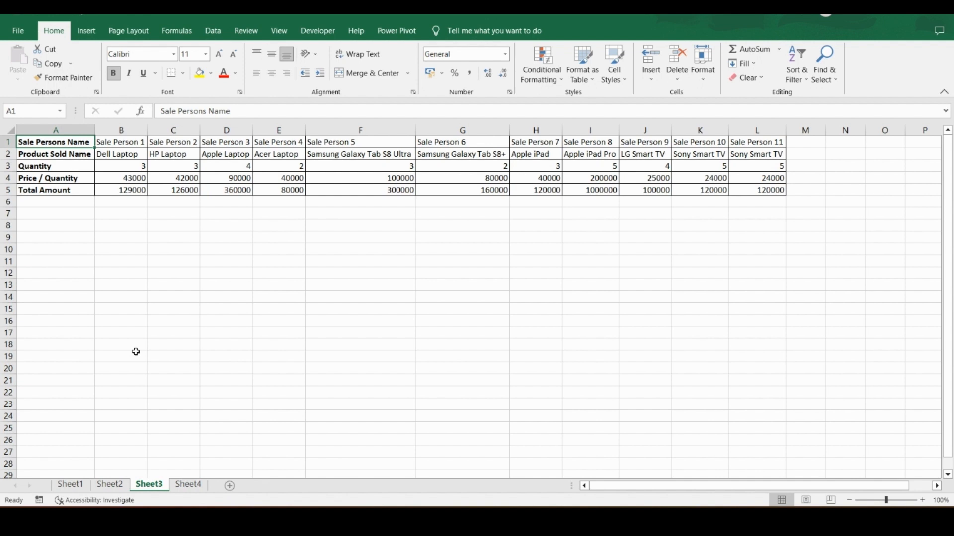
pyautogui.click(64, 126)
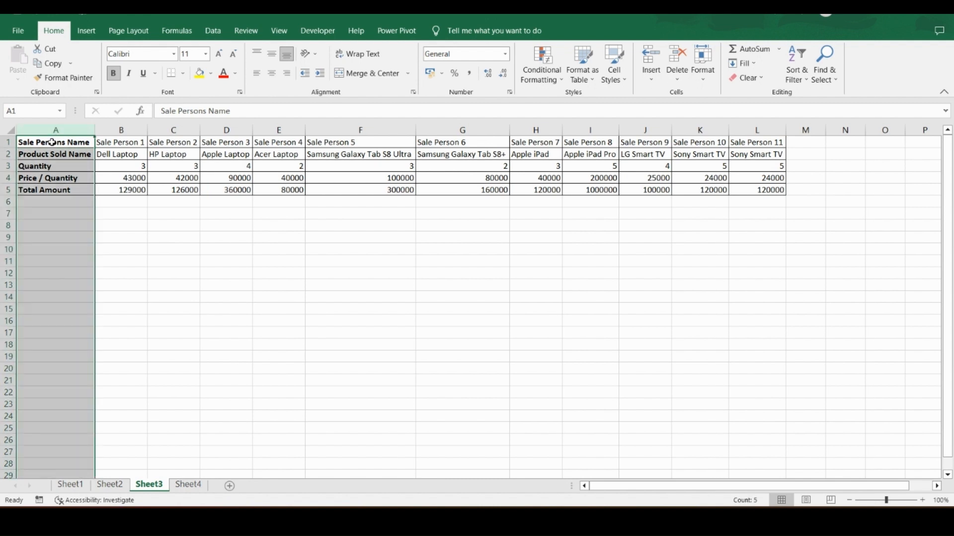
pyautogui.click(52, 143)
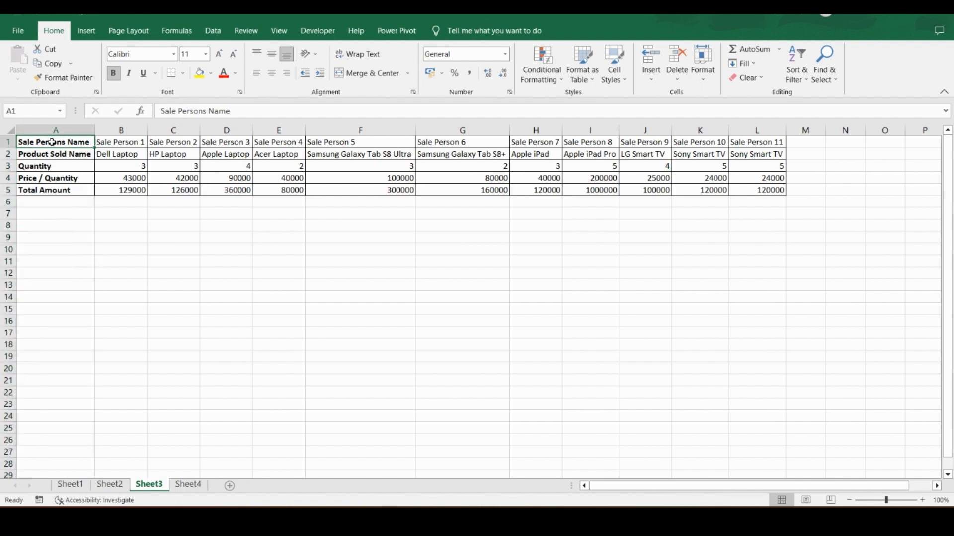
pyautogui.press('Down')
pyautogui.press('Down')
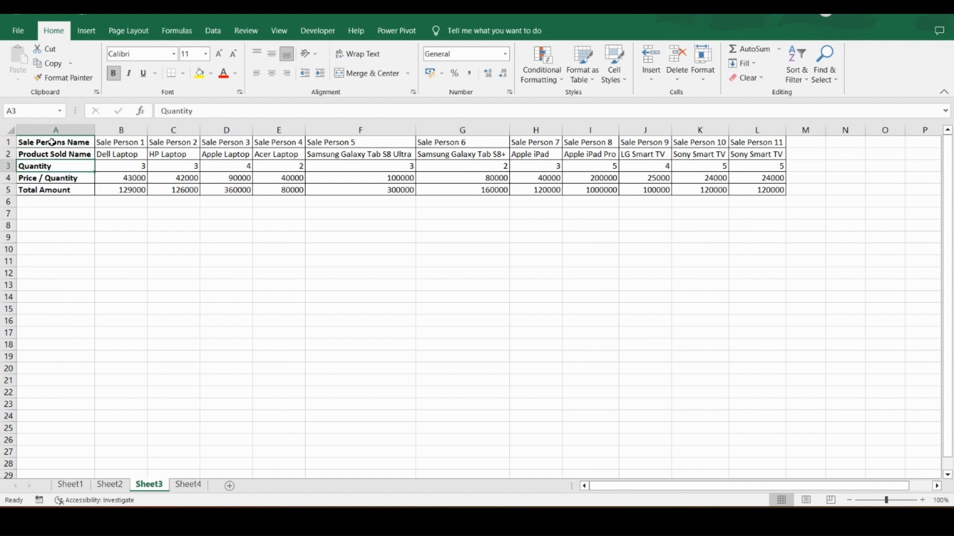
pyautogui.press('Down')
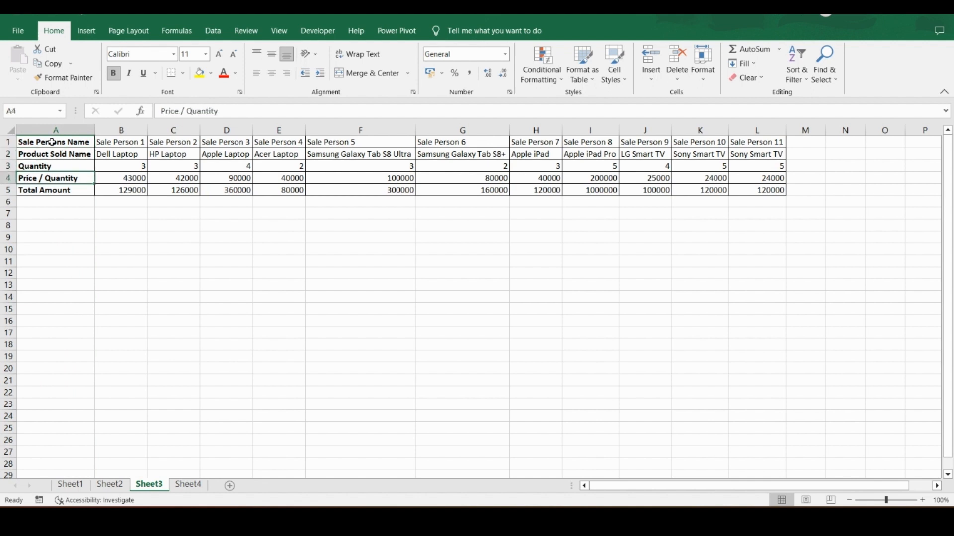
pyautogui.press('Down')
pyautogui.press('Up')
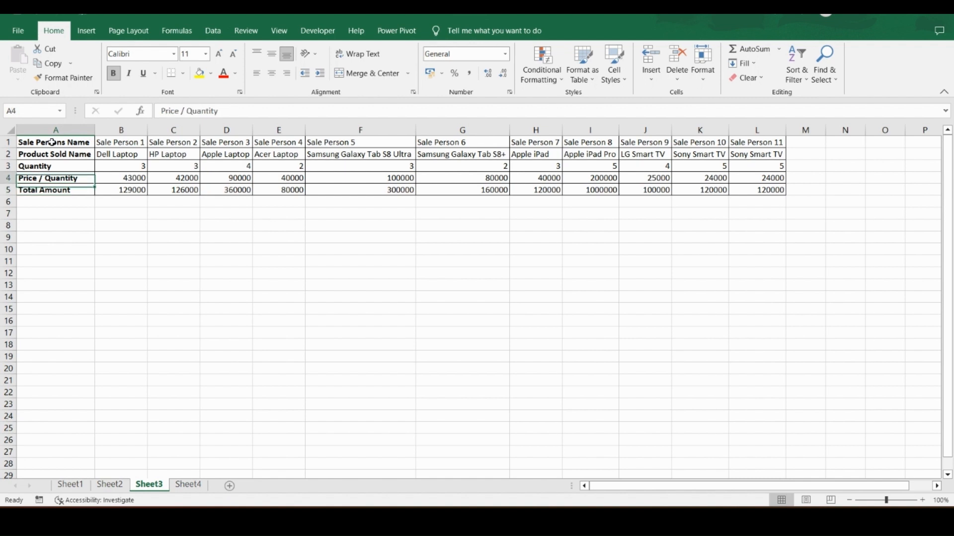
pyautogui.press('Up')
pyautogui.press('Up')
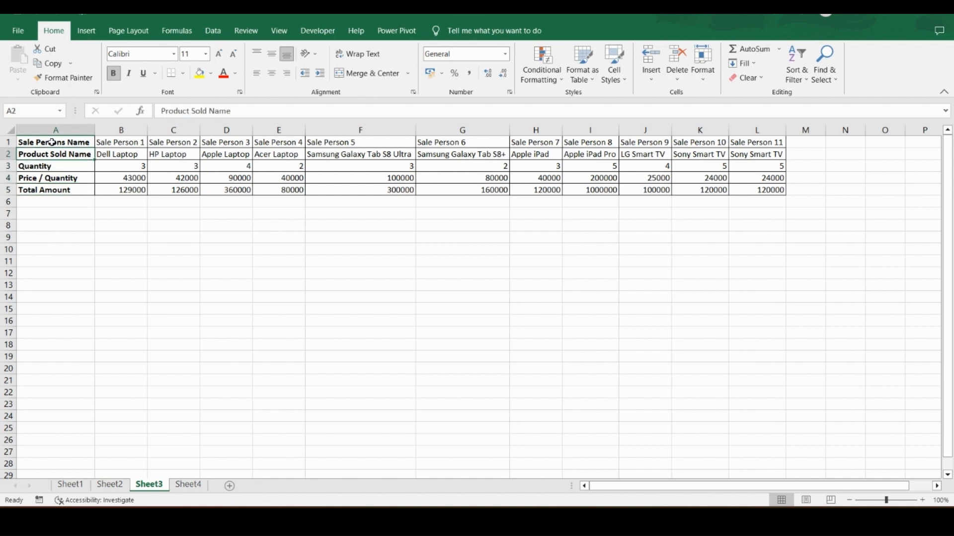
# - Review how Sheet3 stores each sale person's record in its own column, from Sale Person 1 to Sale Person 3
pyautogui.click(127, 130)
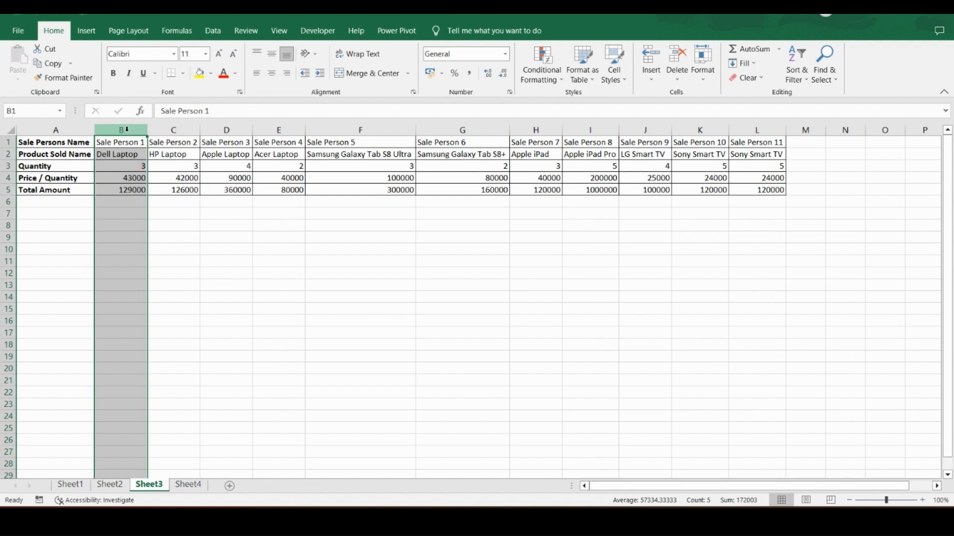
pyautogui.click(179, 129)
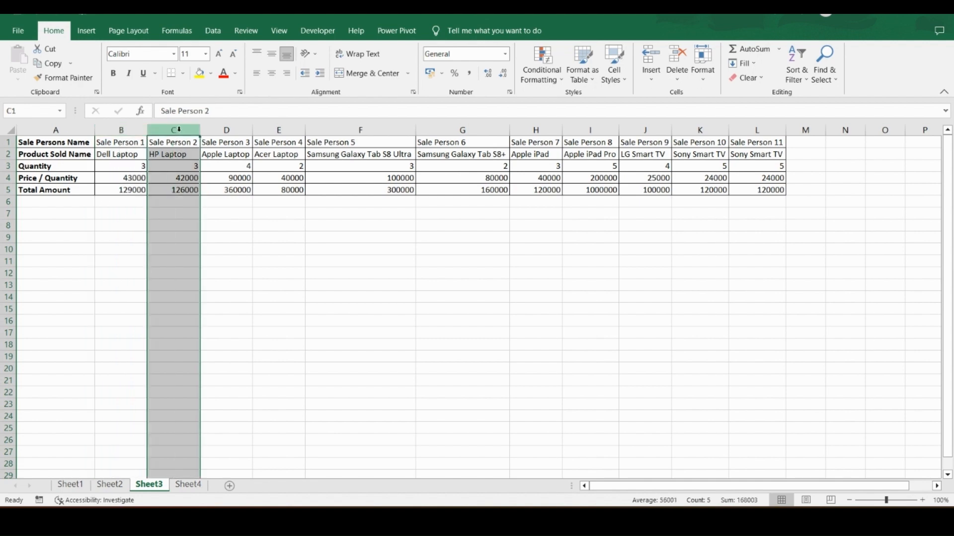
pyautogui.click(220, 130)
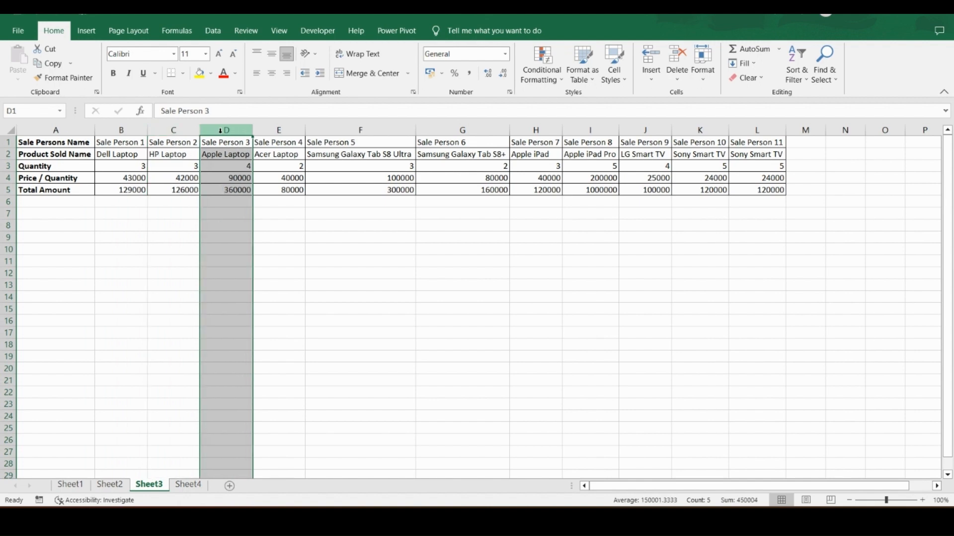
pyautogui.click(69, 143)
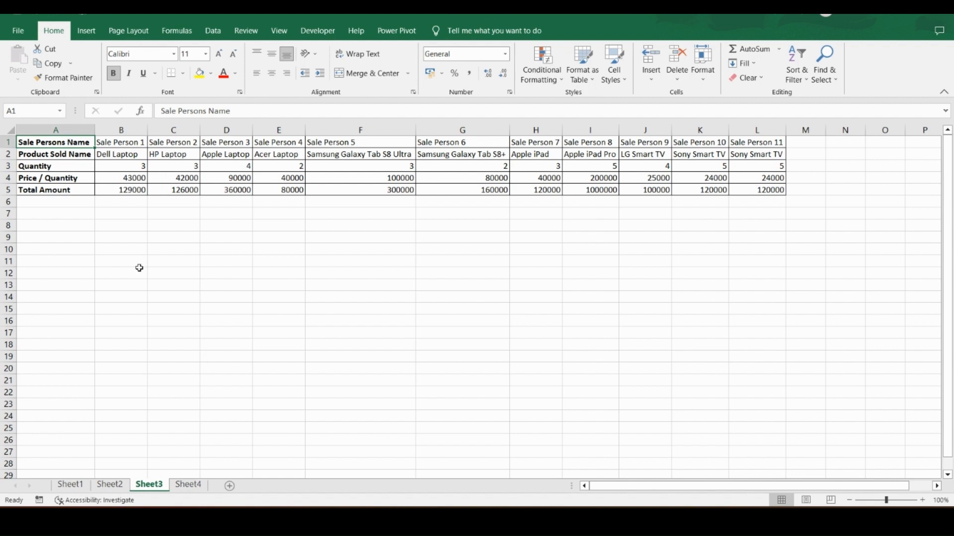
# - Start an HLOOKUP formula in Sheet4's cell F5 with E5 as the lookup value
pyautogui.click(188, 485)
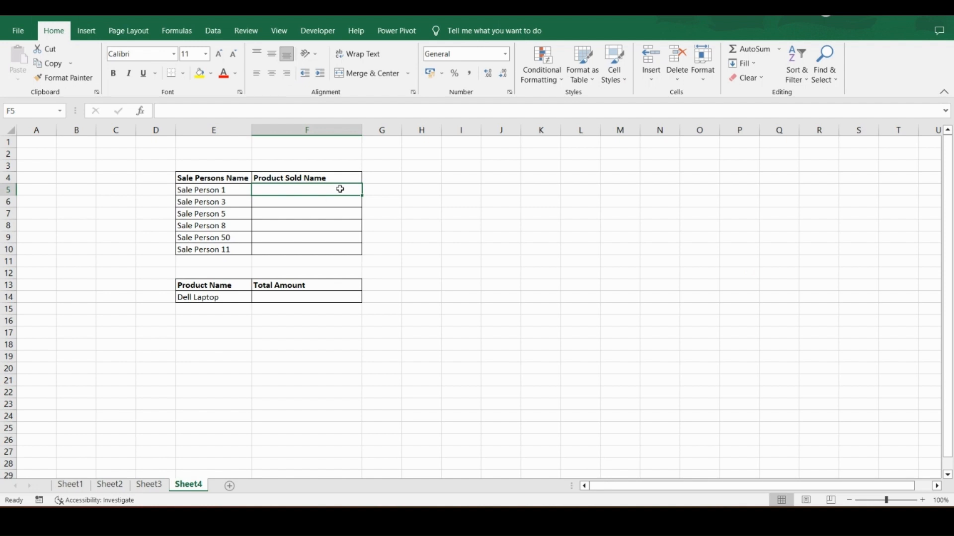
pyautogui.write('=hlool')
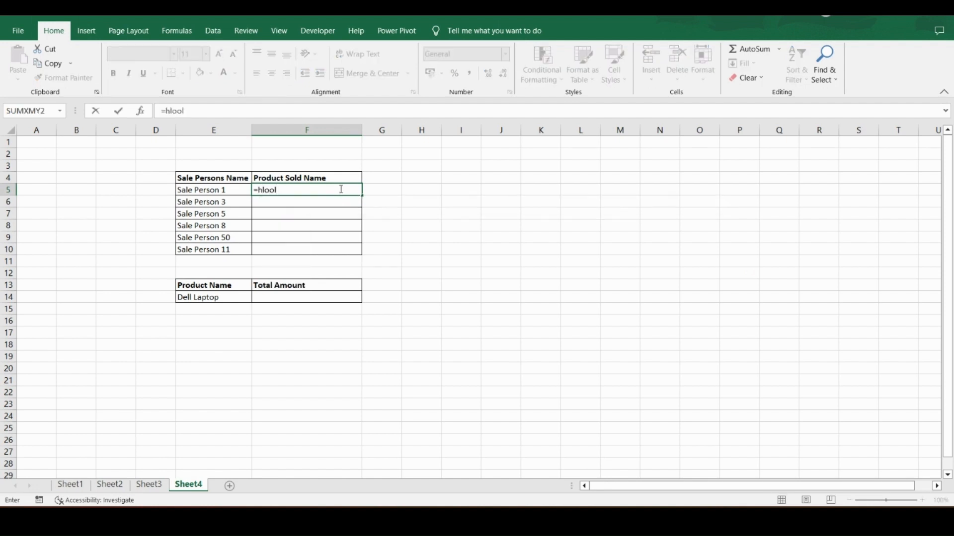
pyautogui.press('BackSpace')
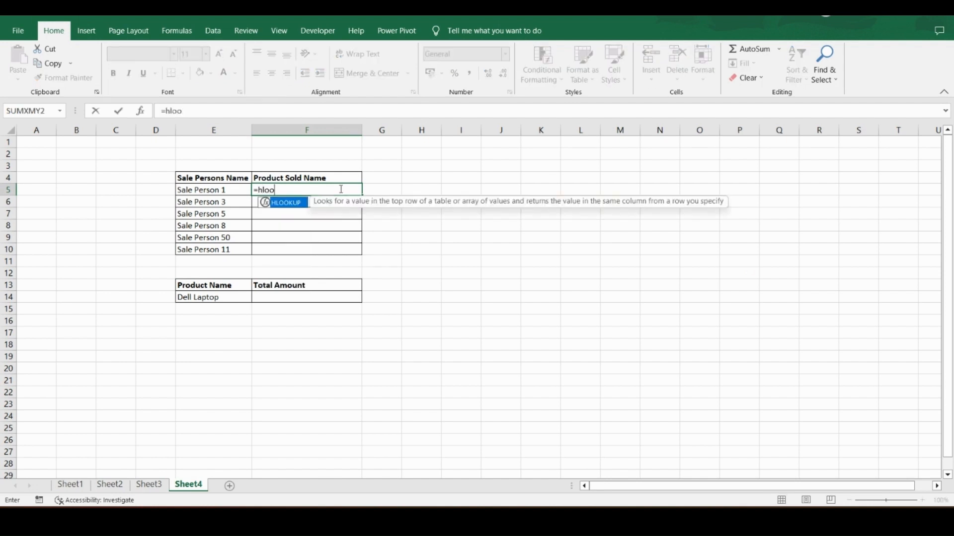
pyautogui.write('kup(')
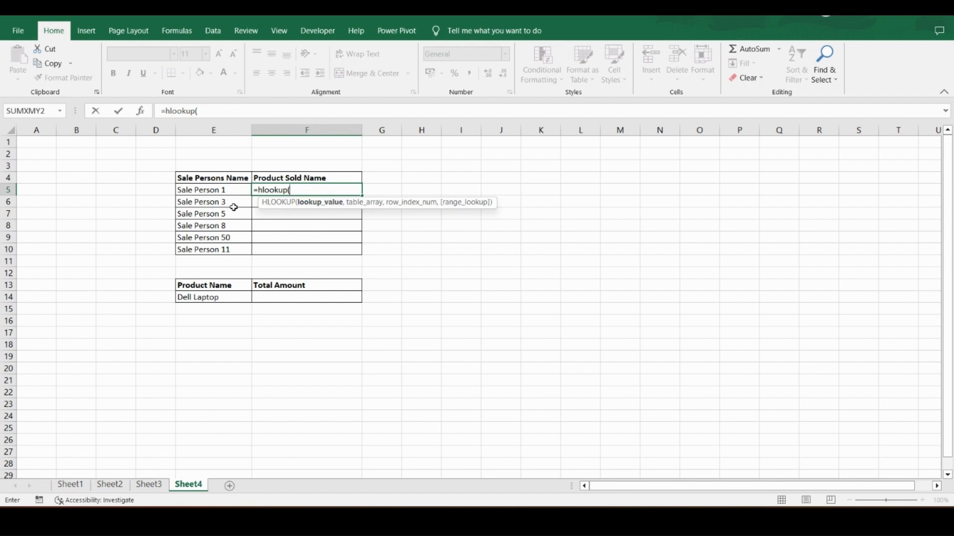
pyautogui.click(231, 192)
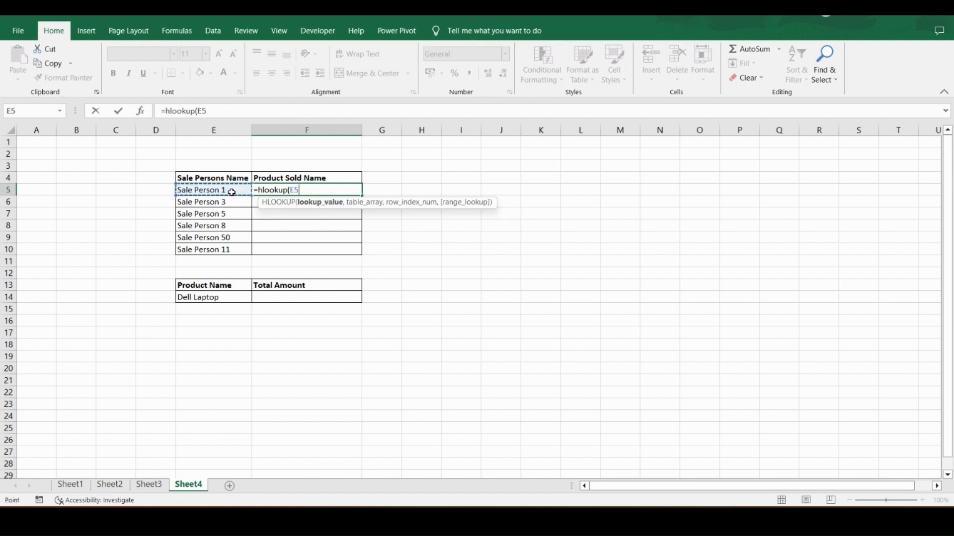
pyautogui.write(',')
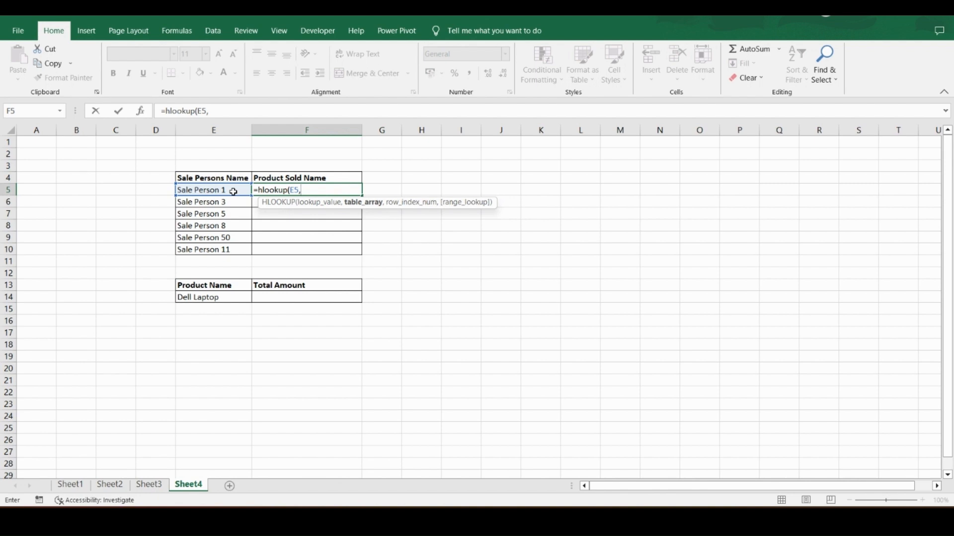
# - Set the HLOOKUP table array to entire rows 1:2 of Sheet3
pyautogui.click(156, 487)
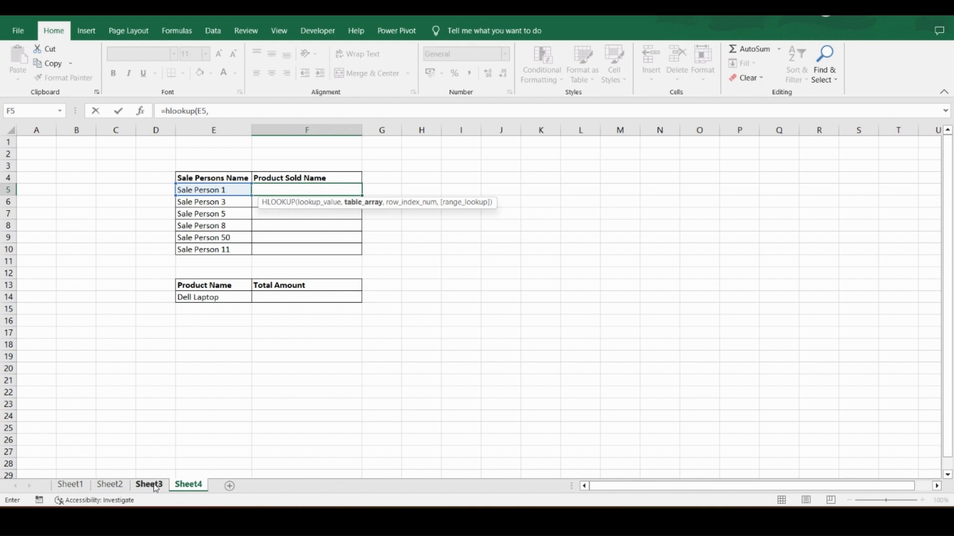
pyautogui.click(8, 142)
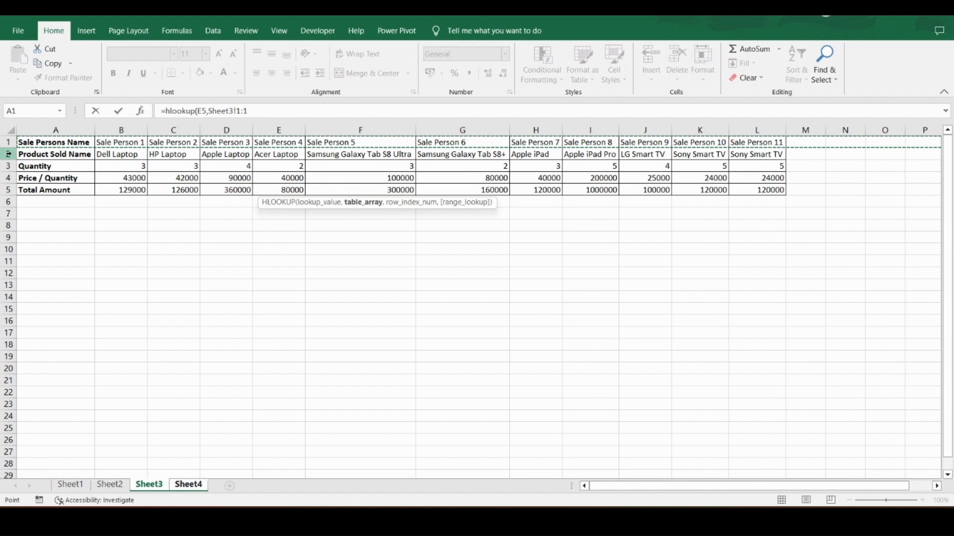
pyautogui.keyDown('shift'); pyautogui.click(7, 154); pyautogui.keyUp('shift')
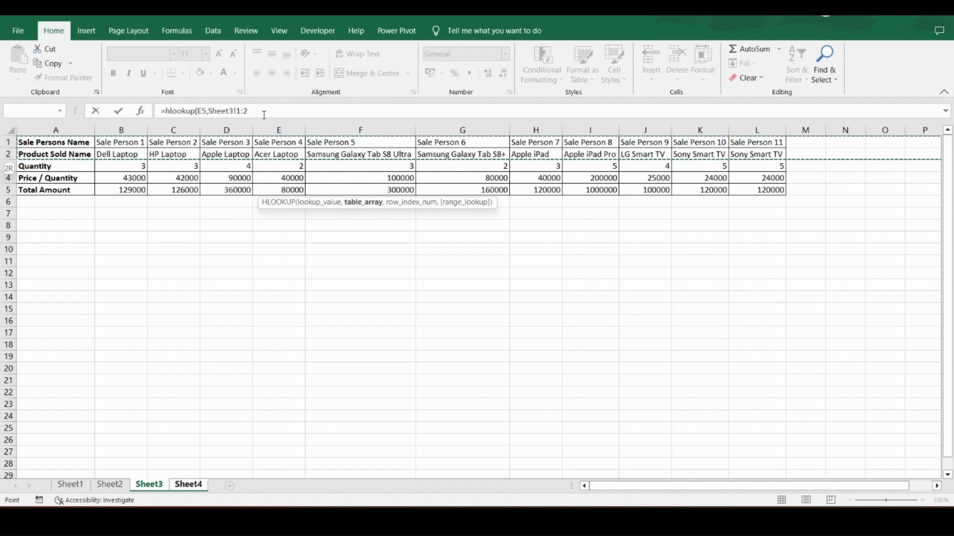
pyautogui.write(',')
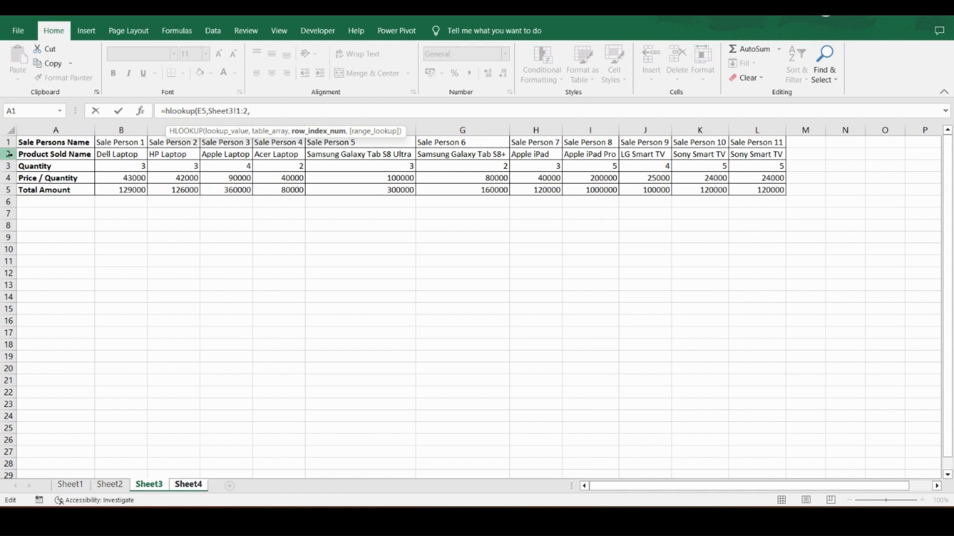
# - Complete the F5 HLOOKUP with row index 2 and exact match (FALSE), and enter the formula
pyautogui.write('2,')
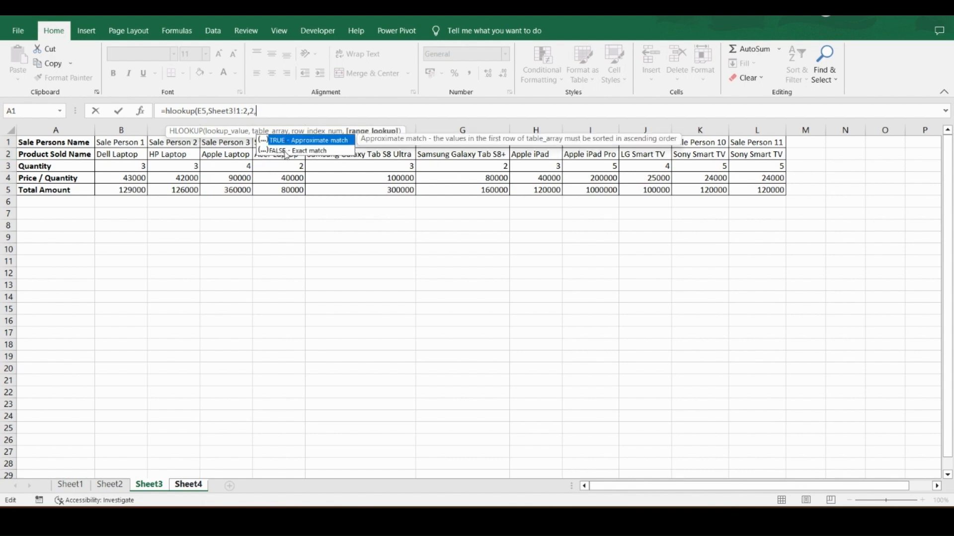
pyautogui.click(286, 151)
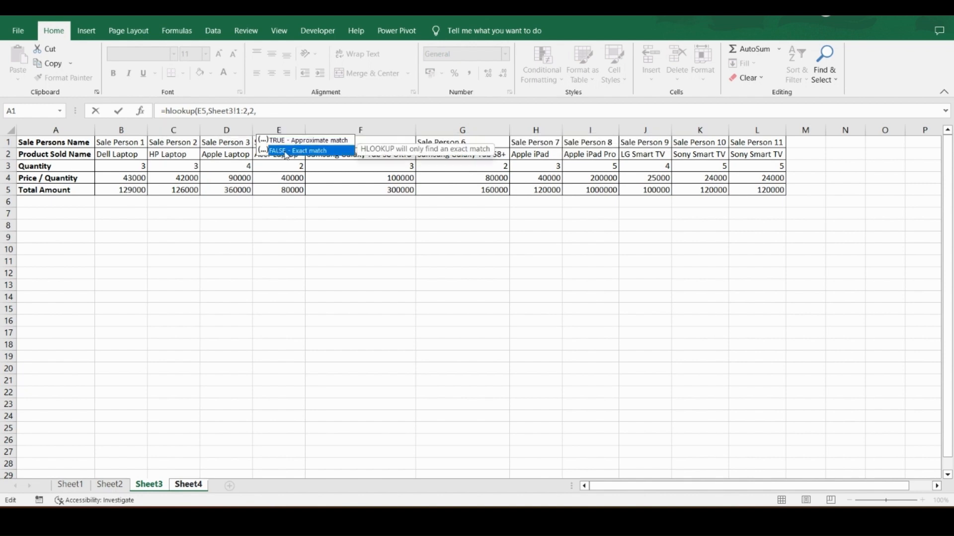
pyautogui.doubleClick(287, 152)
pyautogui.write(')')
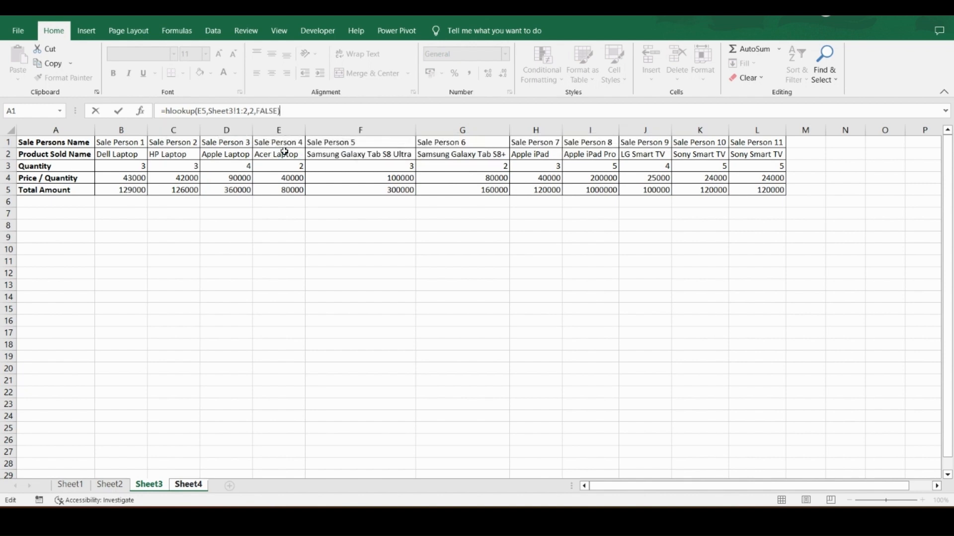
pyautogui.press('Return')
pyautogui.press('Up')
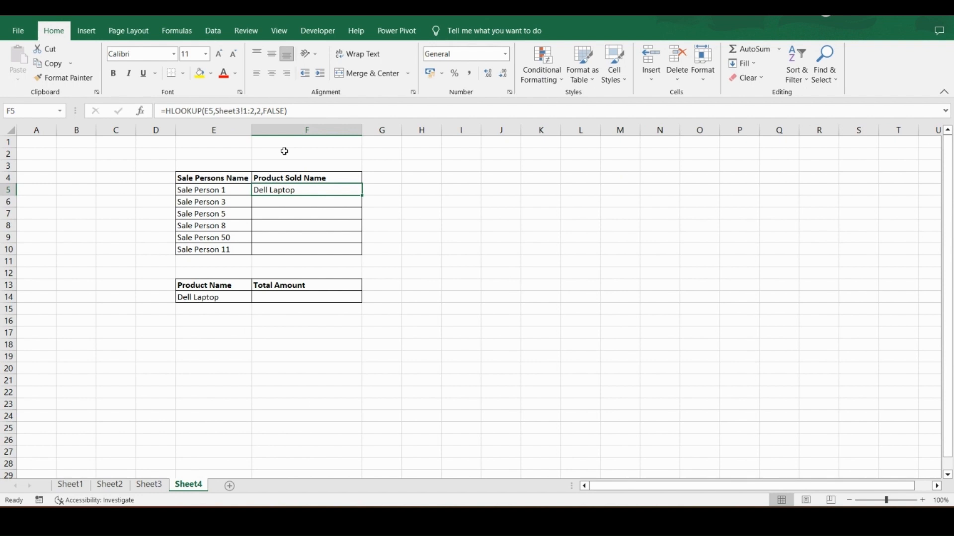
# - Make the table array's row references in the F5 formula absolute, as Sheet3!$1:$2
pyautogui.click(243, 111)
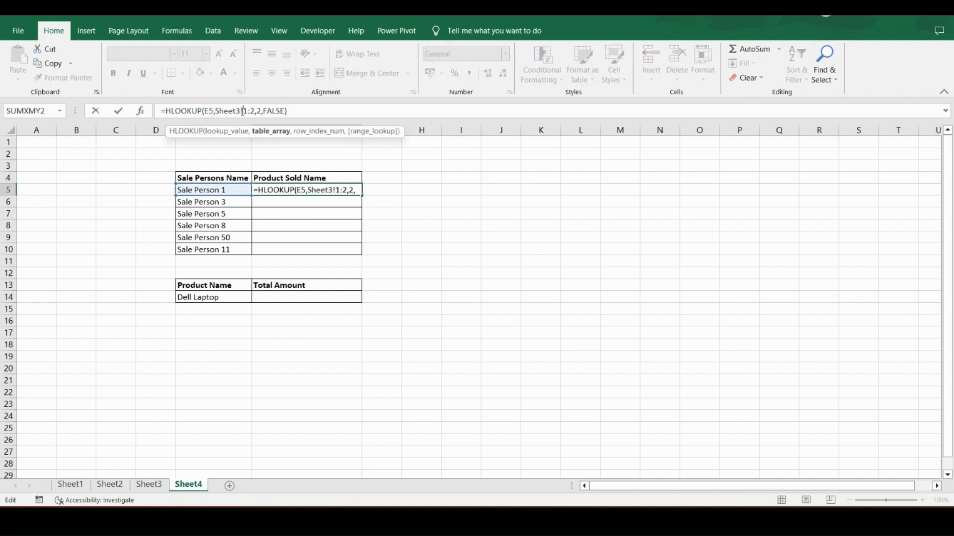
pyautogui.write('$')
pyautogui.press('Right')
pyautogui.press('Right')
pyautogui.write('$')
pyautogui.press('Return')
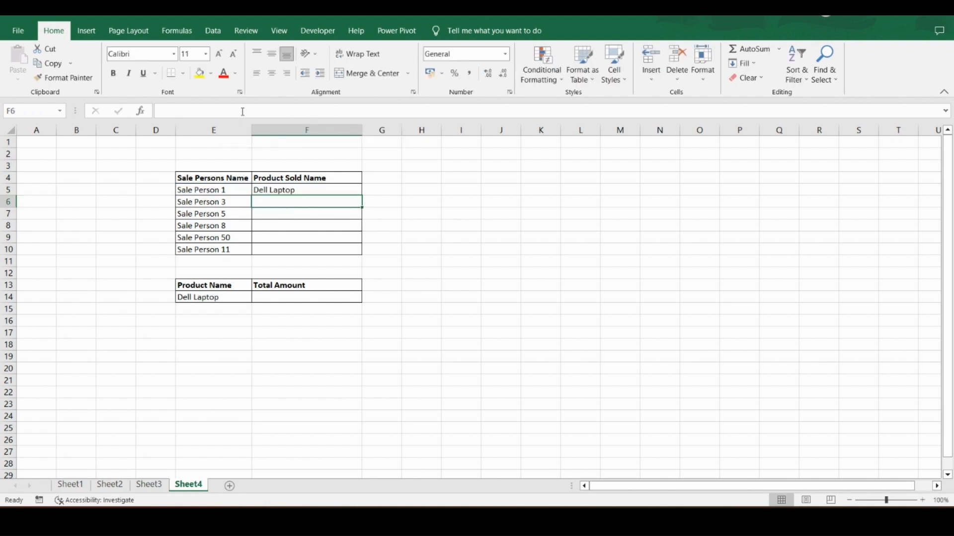
pyautogui.press('Up')
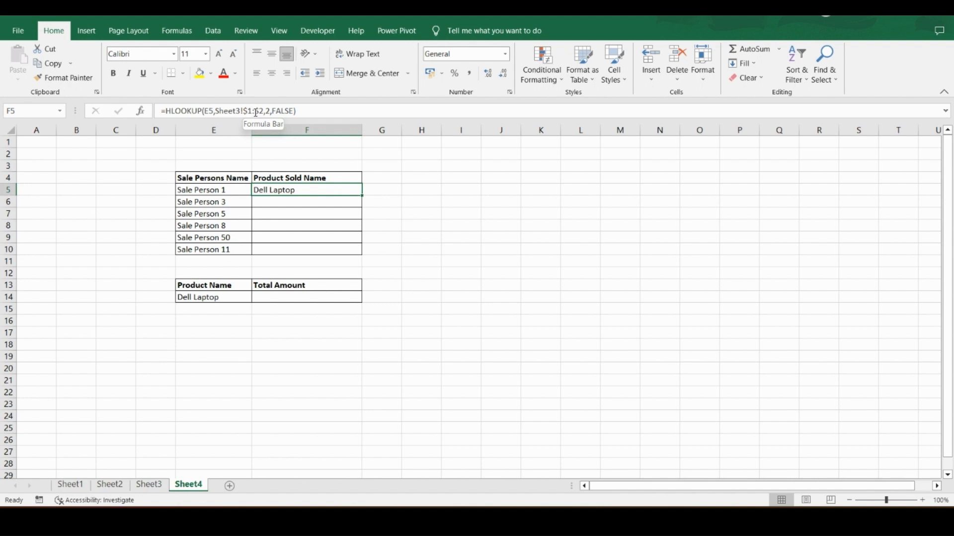
# - Copy the F5 HLOOKUP formula down to the remaining Product Sold Name cells, F6 to F10
pyautogui.hotkey('ctrl', 'c')
pyautogui.click(303, 201)
pyautogui.hotkey('shift', 'Down')
pyautogui.hotkey('shift', 'Down')
pyautogui.hotkey('shift', 'Down')
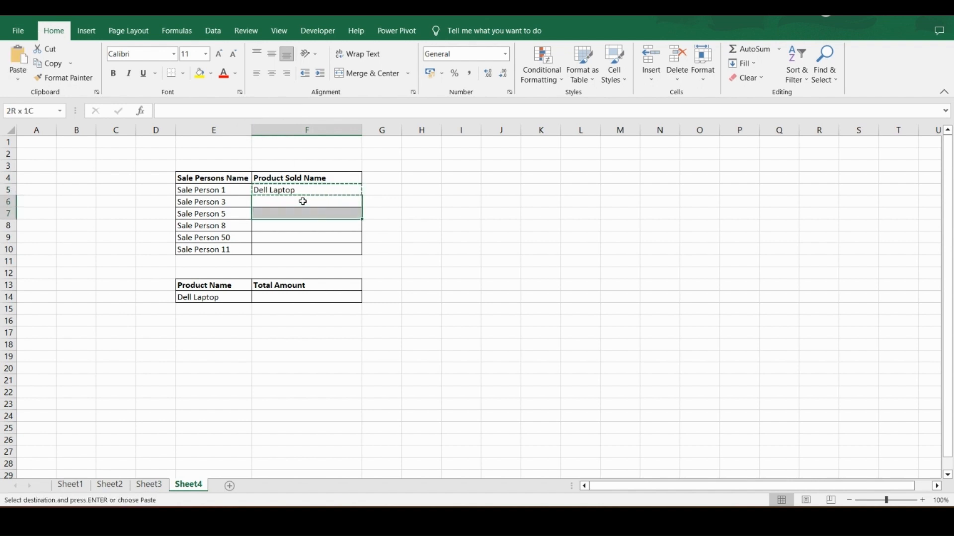
pyautogui.hotkey('shift', 'Down')
pyautogui.hotkey('ctrl', 'v')
# - Review the HLOOKUP formulas in F5 to F9, comparing the Sale Person 50 result with its lookup name in E9
pyautogui.press('Up')
pyautogui.press('Up')
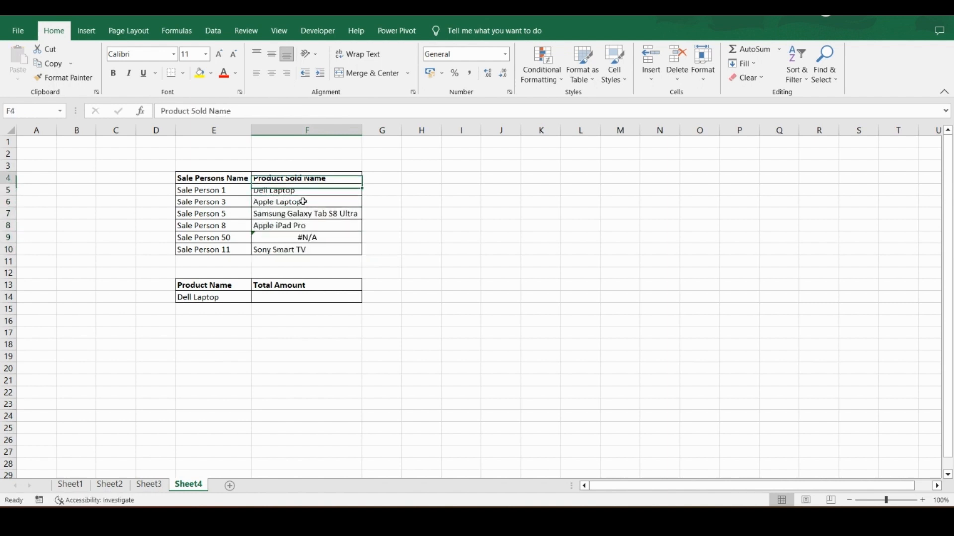
pyautogui.press('Down')
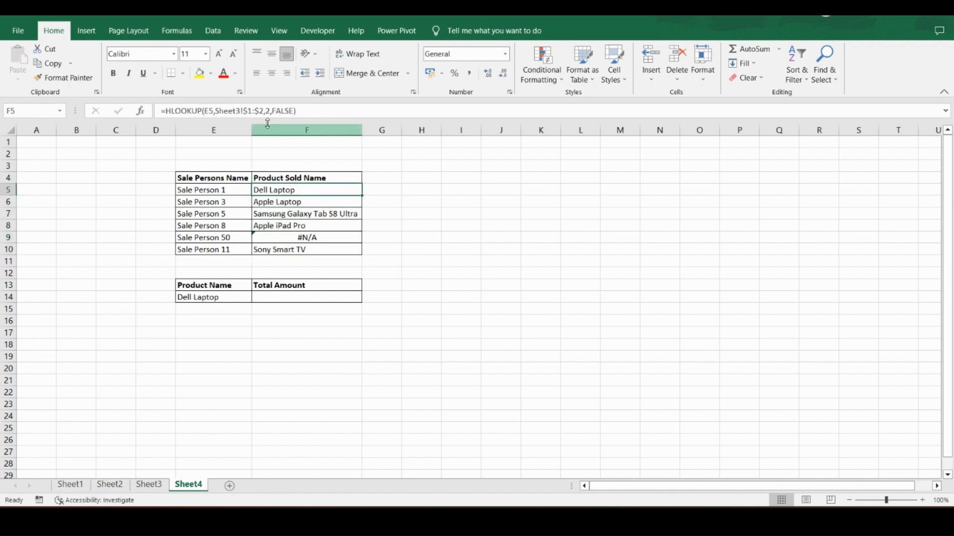
pyautogui.click(308, 205)
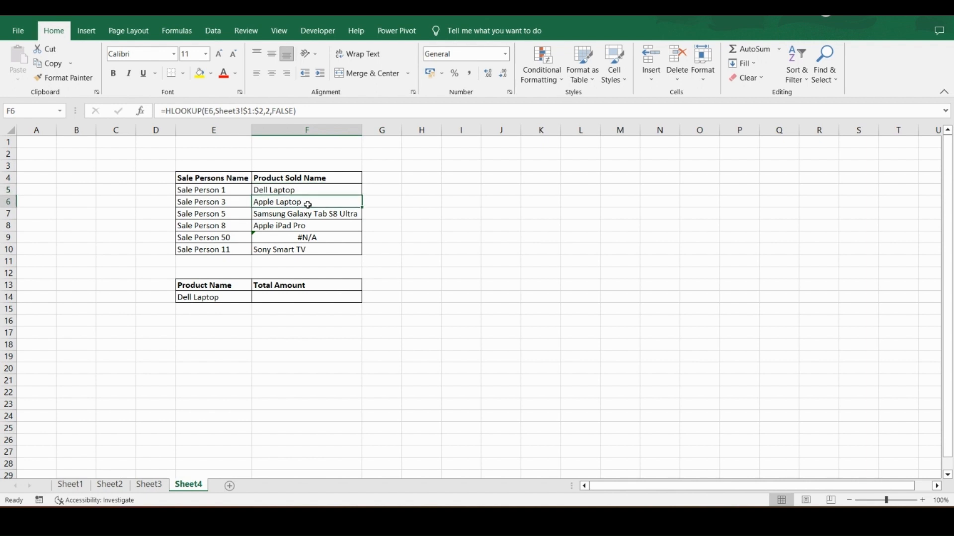
pyautogui.press('Down')
pyautogui.press('Down')
pyautogui.press('Down')
pyautogui.press('Left')
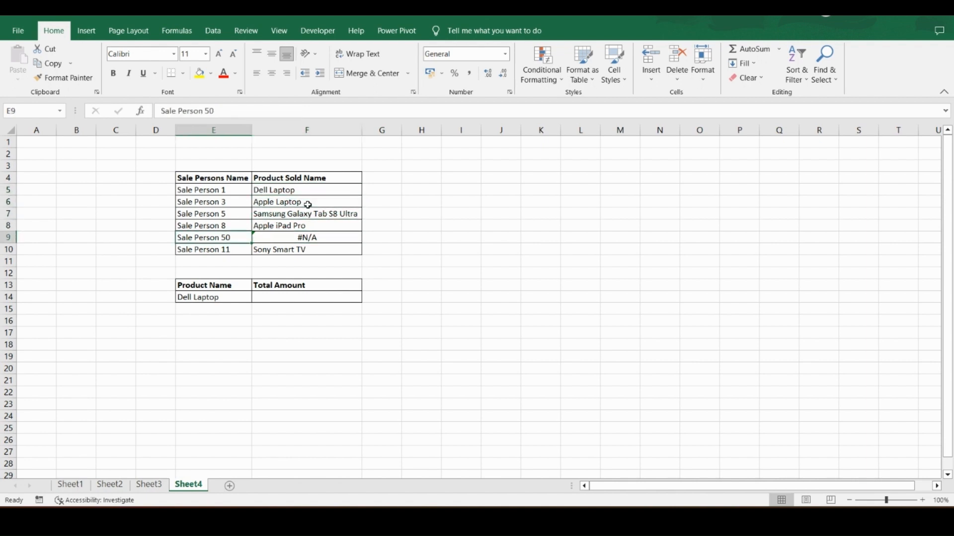
pyautogui.press('Right')
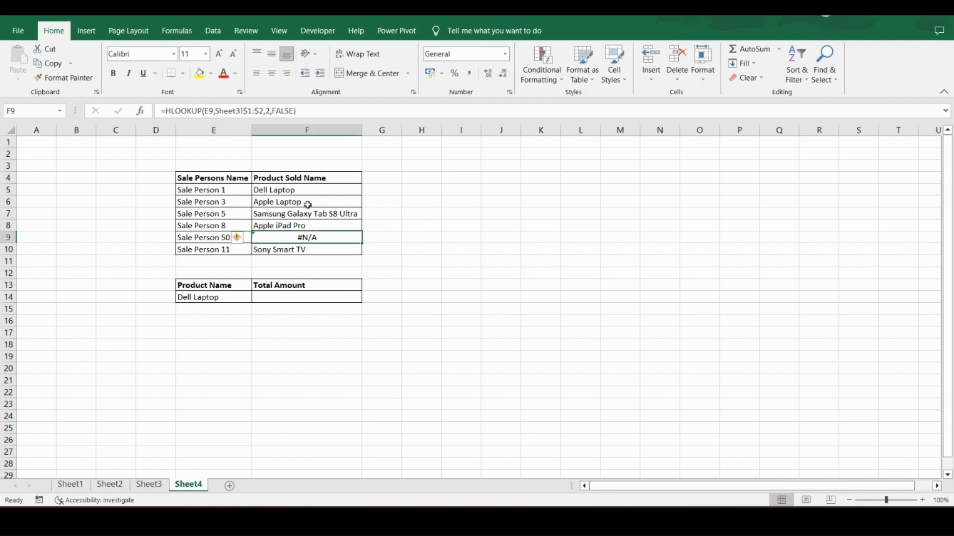
# - Check columns B to L of Sheet3's sales table for a Sale Person 50 entry
pyautogui.click(158, 488)
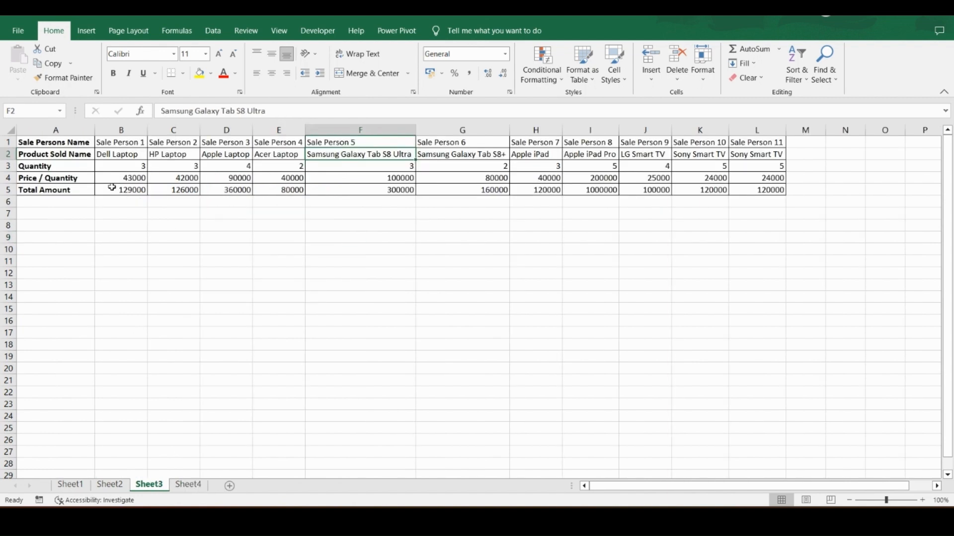
pyautogui.click(126, 131)
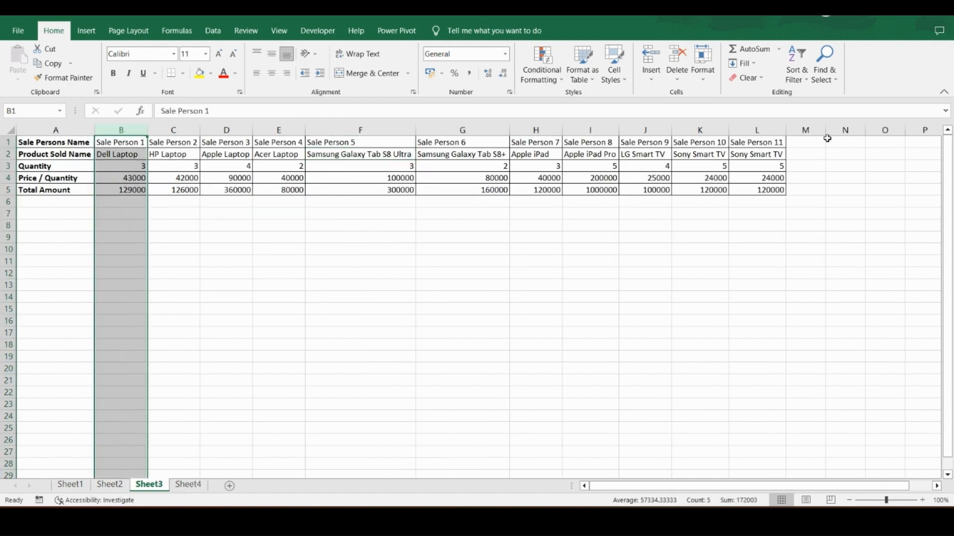
pyautogui.keyDown('shift'); pyautogui.click(770, 127); pyautogui.keyUp('shift')
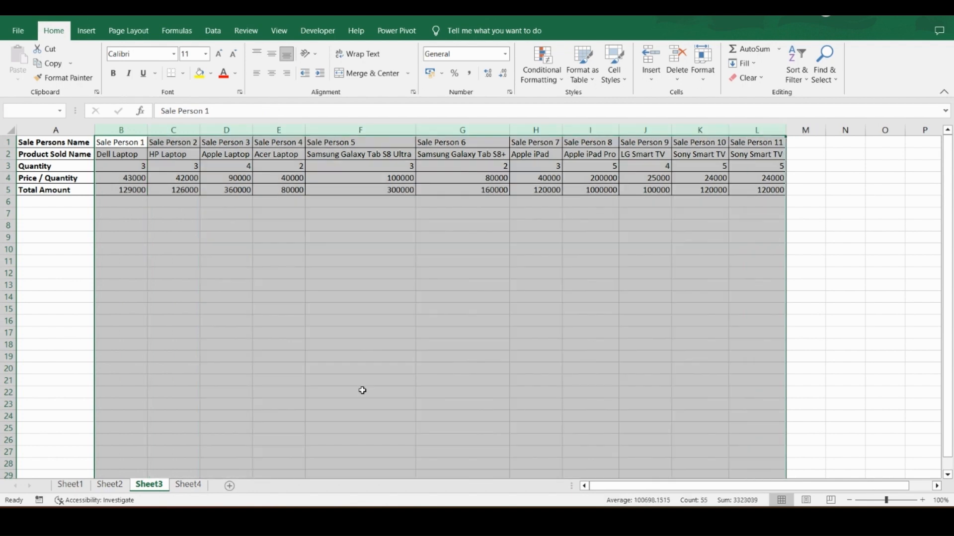
pyautogui.click(188, 486)
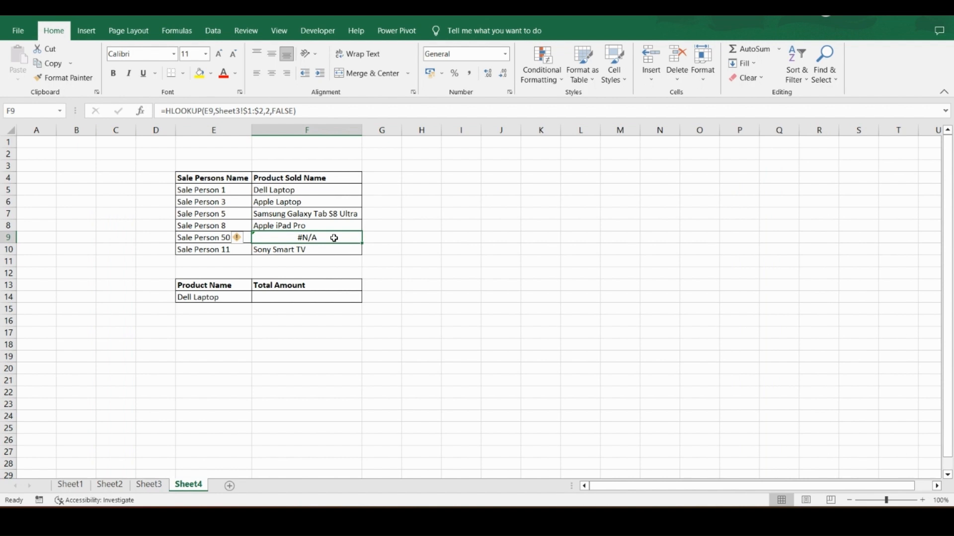
# - Change the match type of the Sale Person 50 HLOOKUP in Sheet4's cell F9 to TRUE for an approximate match
pyautogui.click(294, 112)
pyautogui.press('BackSpace')
pyautogui.press('BackSpace')
pyautogui.press('BackSpace')
pyautogui.press('BackSpace')
pyautogui.press('BackSpace')
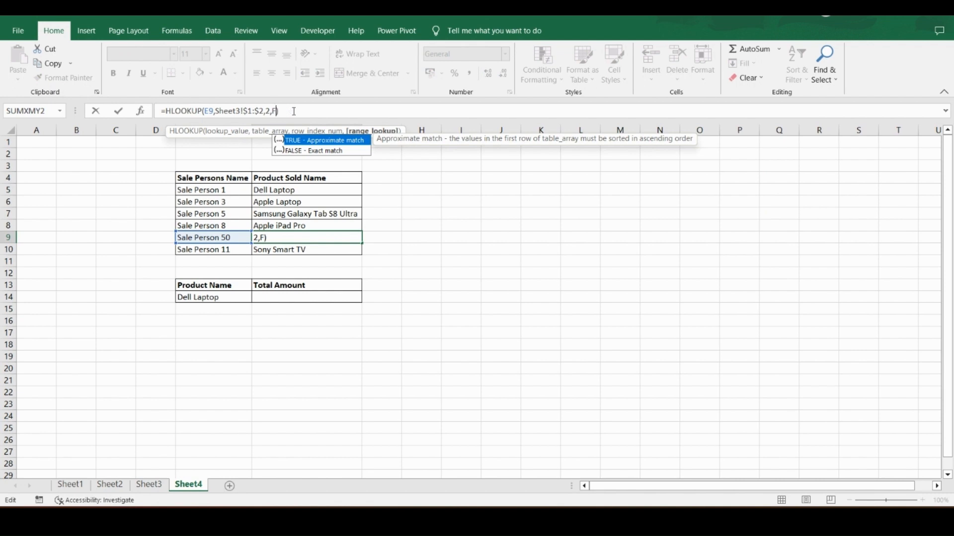
pyautogui.write('true')
pyautogui.press('Return')
pyautogui.click(260, 238)
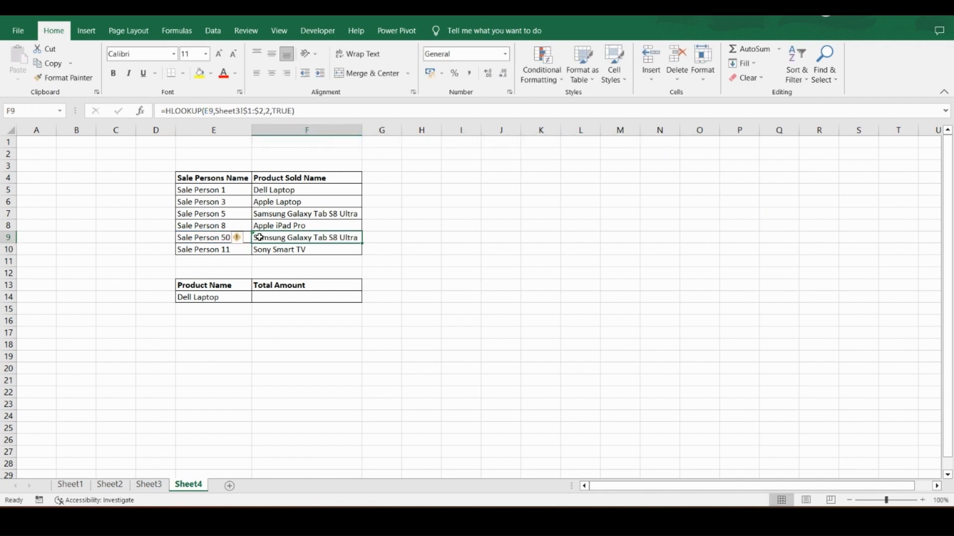
# - Compare the approximate-match result for Sale Person 50 with the Sale Person 5 name and product on Sheet3
pyautogui.click(154, 487)
pyautogui.click(385, 142)
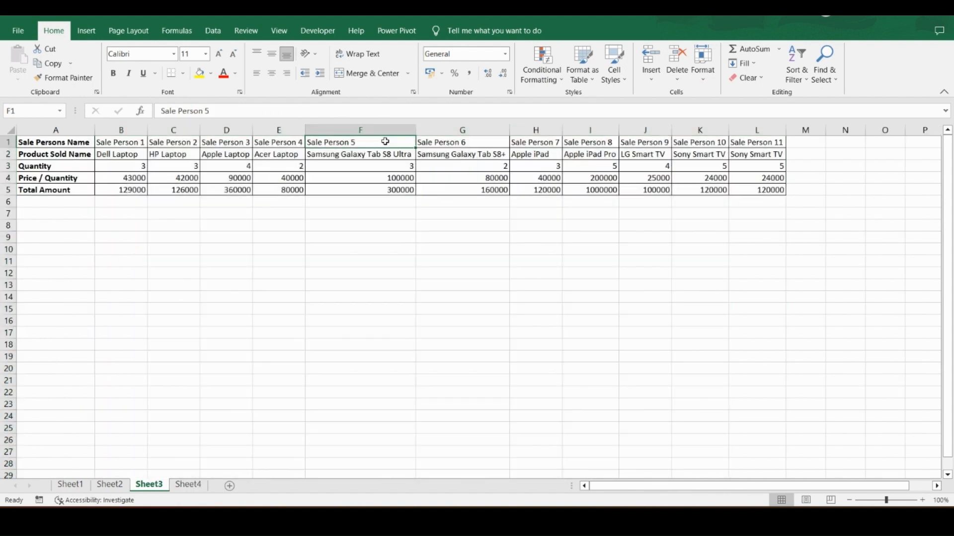
pyautogui.click(359, 154)
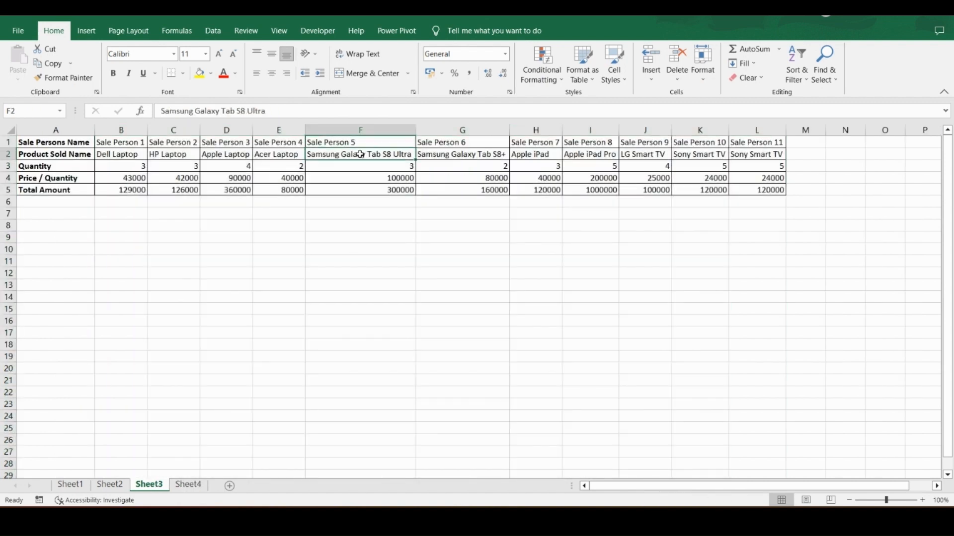
pyautogui.click(188, 485)
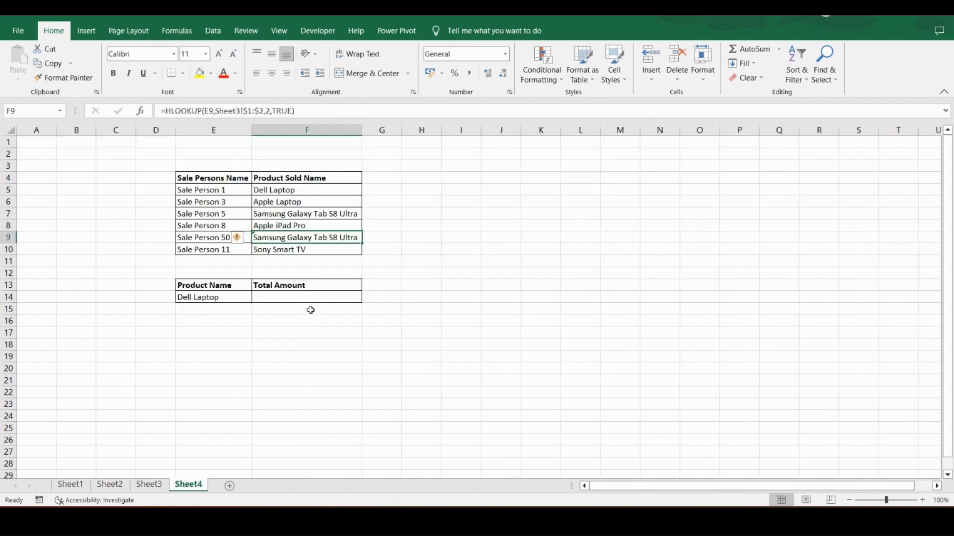
# - Restore the exact match in the F9 HLOOKUP by setting its last argument back to FALSE
pyautogui.click(294, 111)
pyautogui.press('BackSpace')
pyautogui.press('BackSpace')
pyautogui.press('BackSpace')
pyautogui.press('BackSpace')
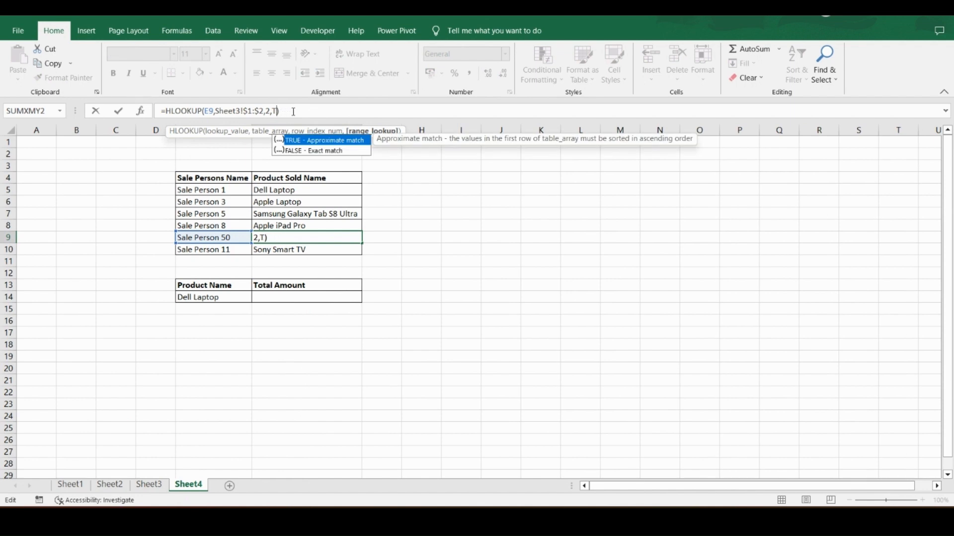
pyautogui.write('false')
pyautogui.hotkey('ctrl', 'Return')
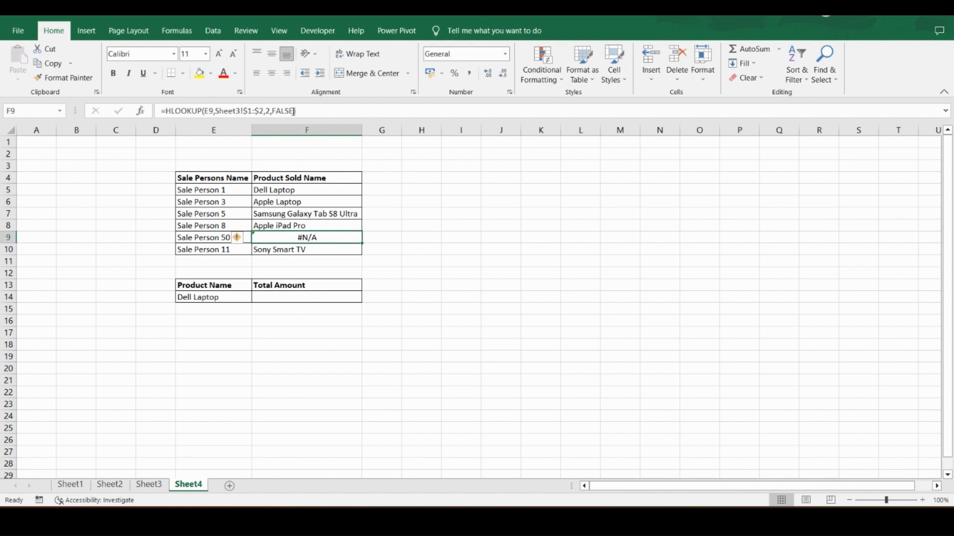
# - Start an HLOOKUP in Sheet4's cell F14 with the product name in E14 as lookup value and go to Sheet3 for the table array
pyautogui.press('Down')
pyautogui.press('Down')
pyautogui.press('Down')
pyautogui.press('Down')
pyautogui.press('Down')
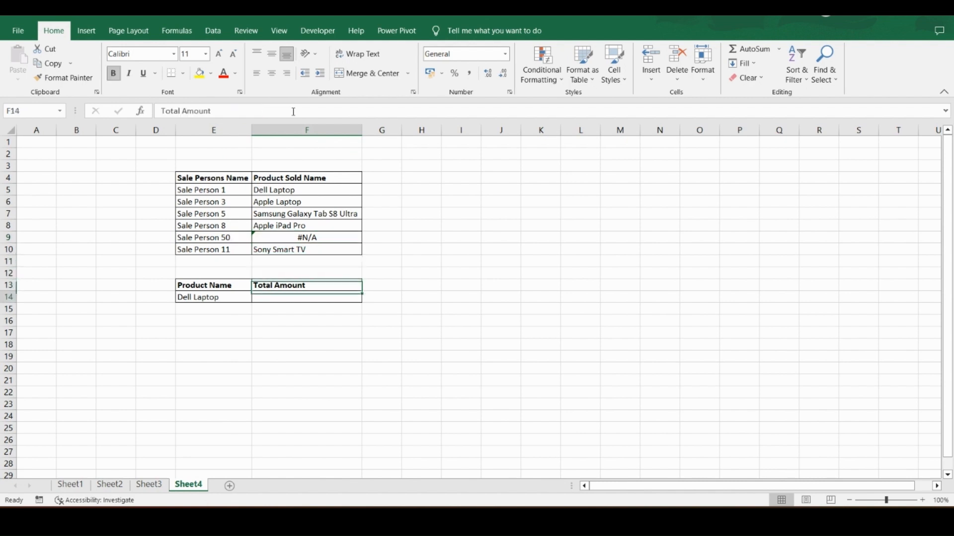
pyautogui.press('Left')
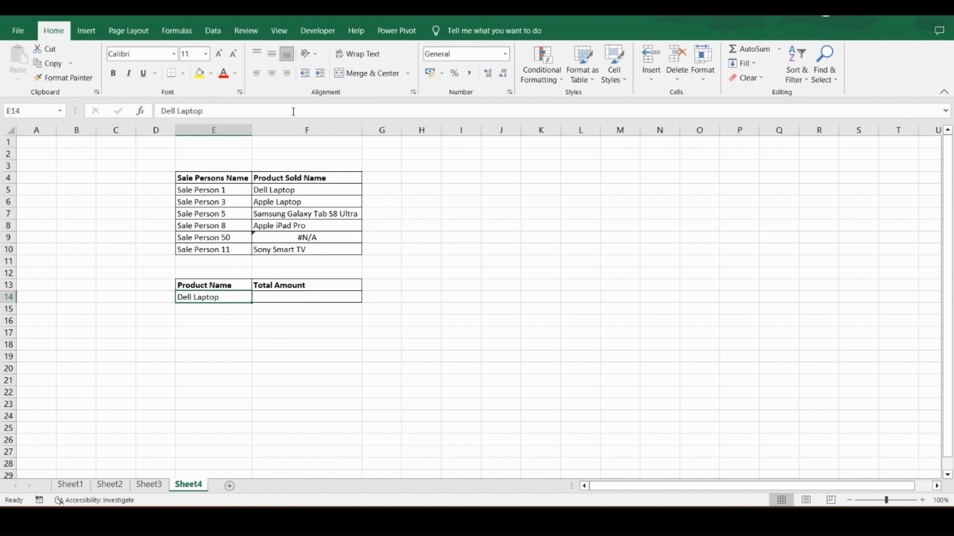
pyautogui.press('Up')
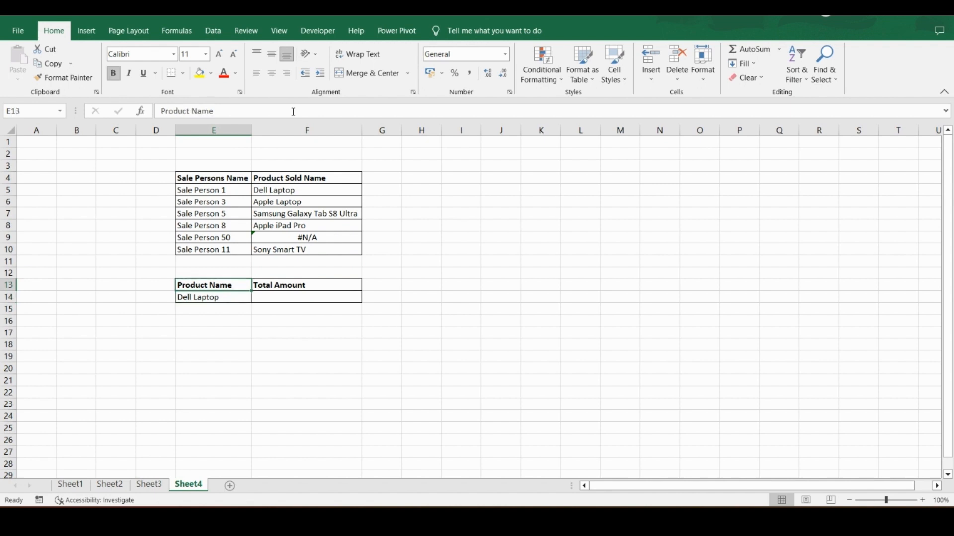
pyautogui.press('Down')
pyautogui.press('Right')
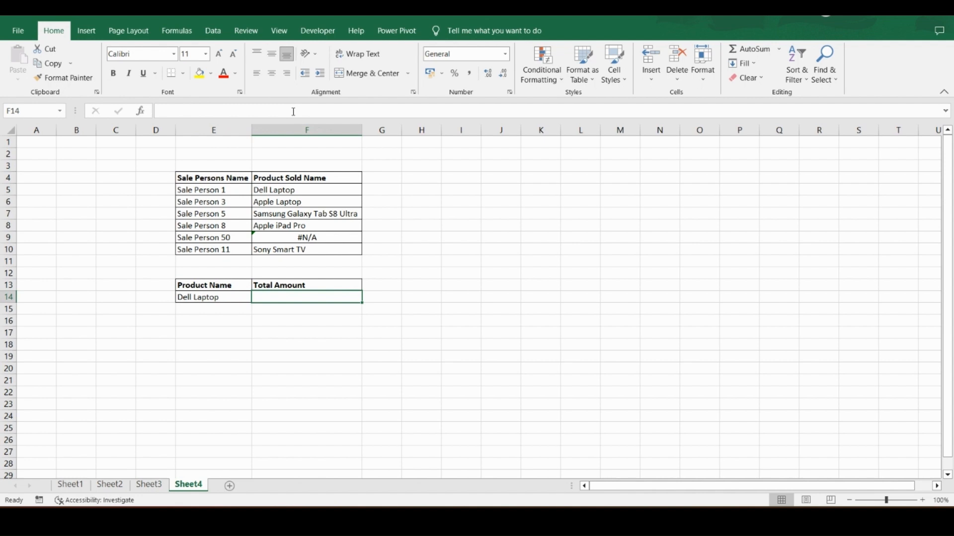
pyautogui.write('=hloo')
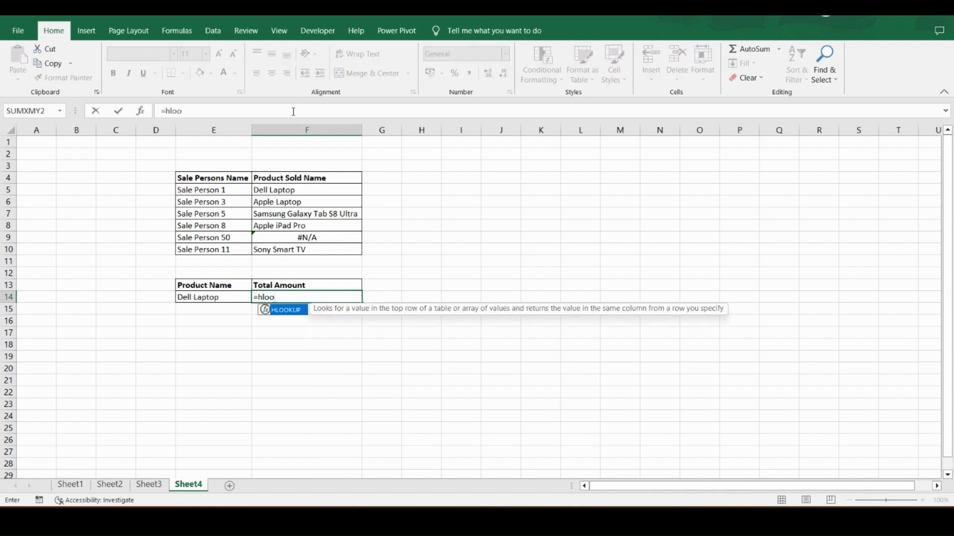
pyautogui.doubleClick(272, 311)
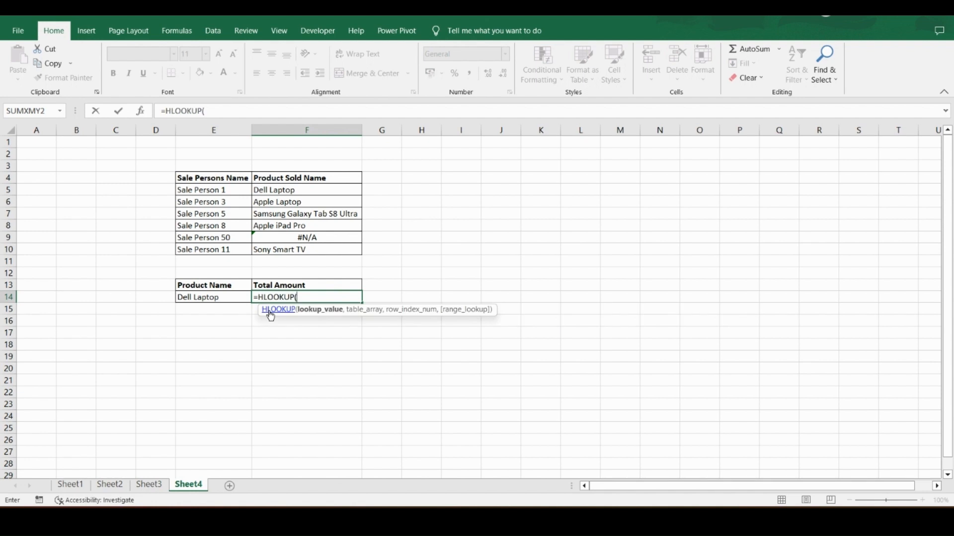
pyautogui.click(216, 298)
pyautogui.write(',')
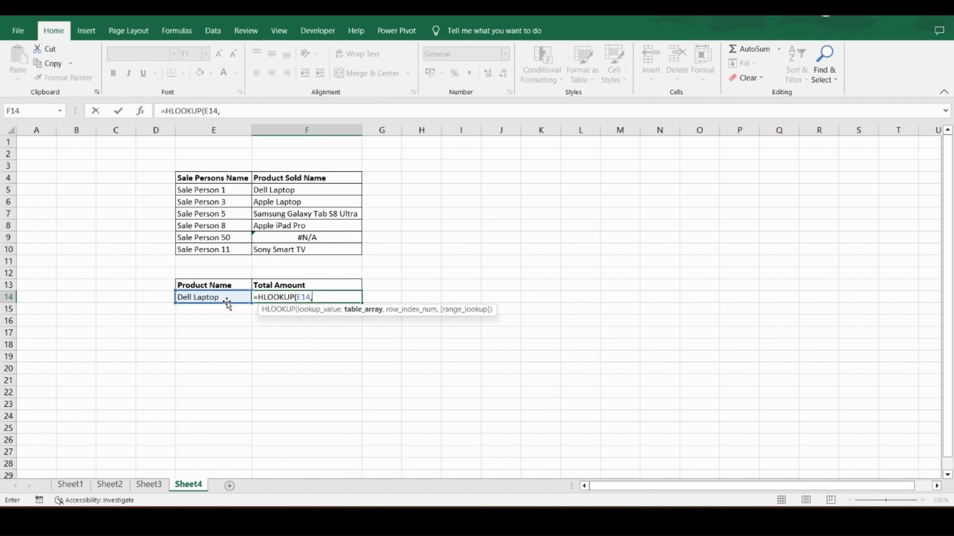
pyautogui.click(149, 484)
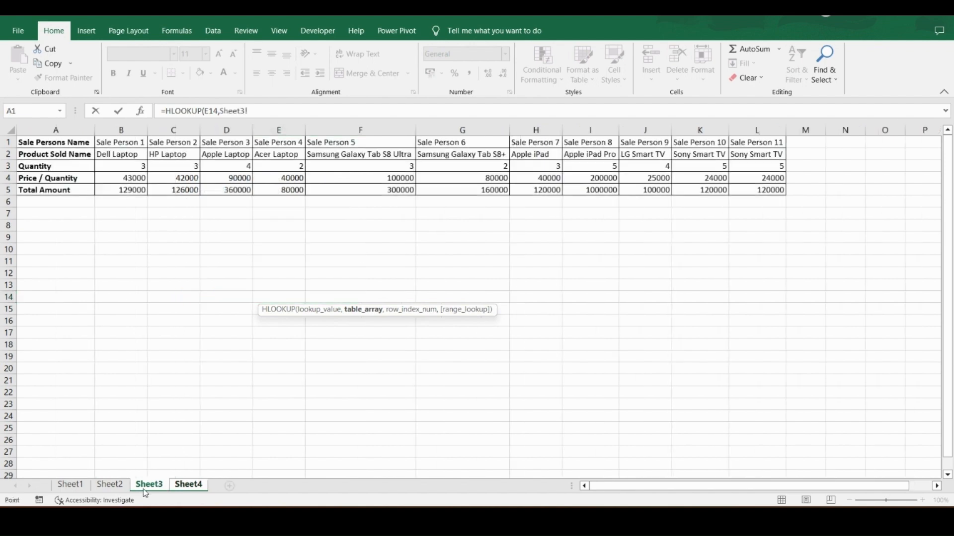
pyautogui.click(7, 154)
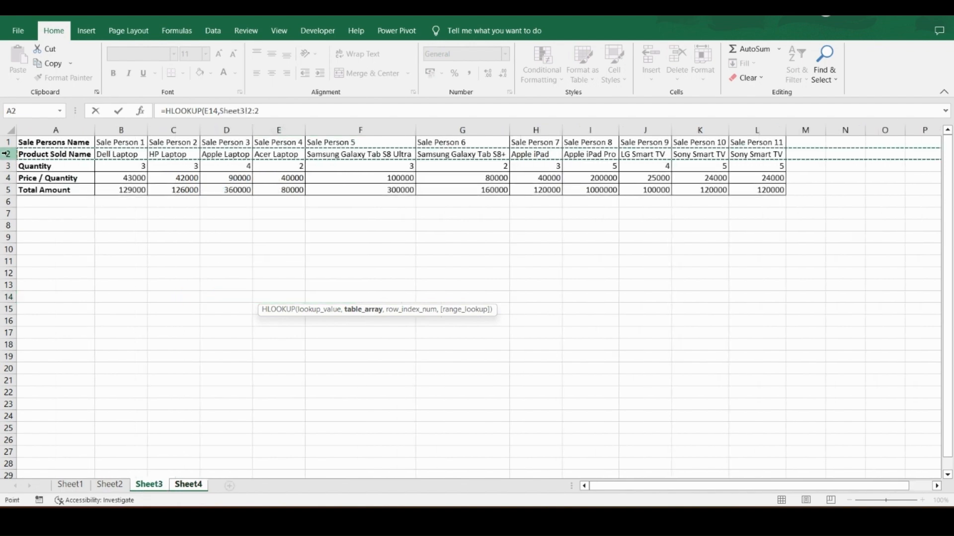
pyautogui.write(',')
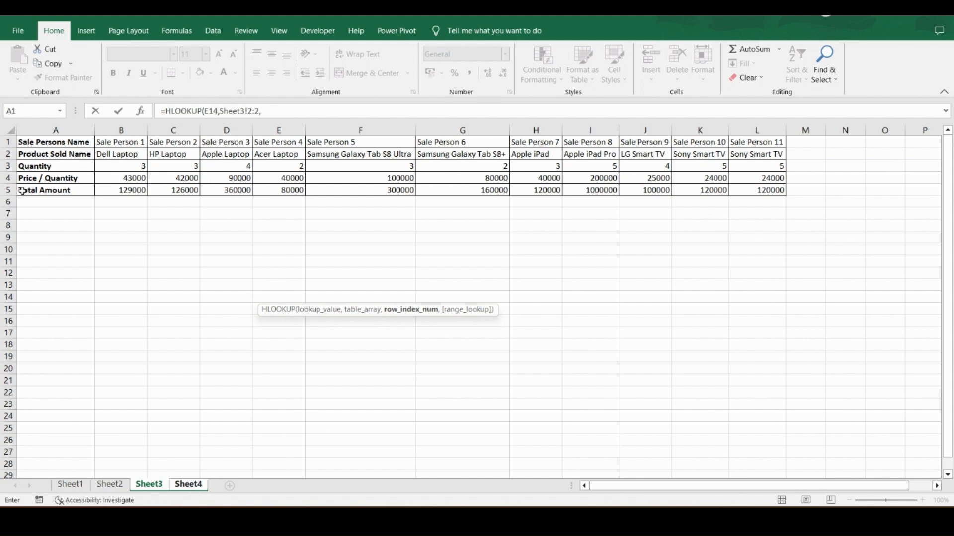
pyautogui.click(7, 190)
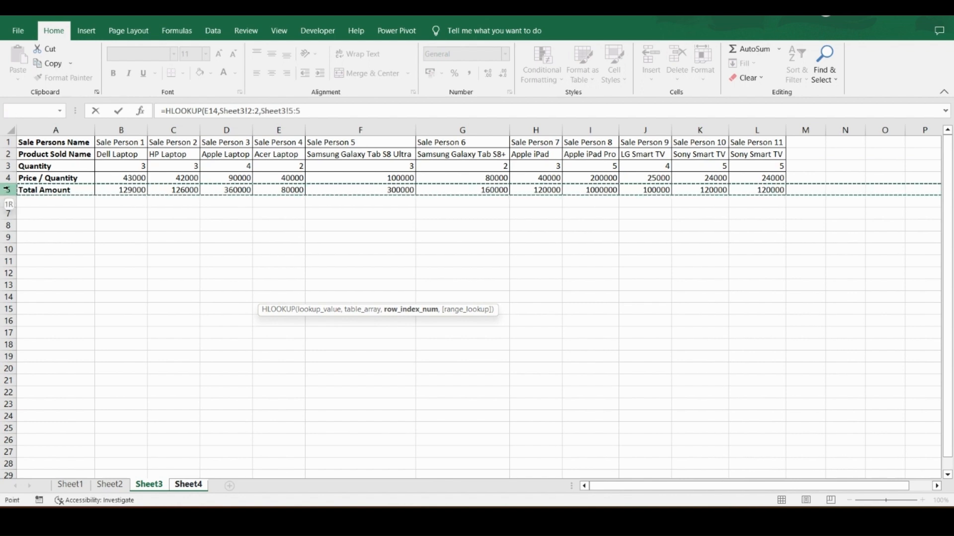
pyautogui.click(316, 113)
pyautogui.press('BackSpace')
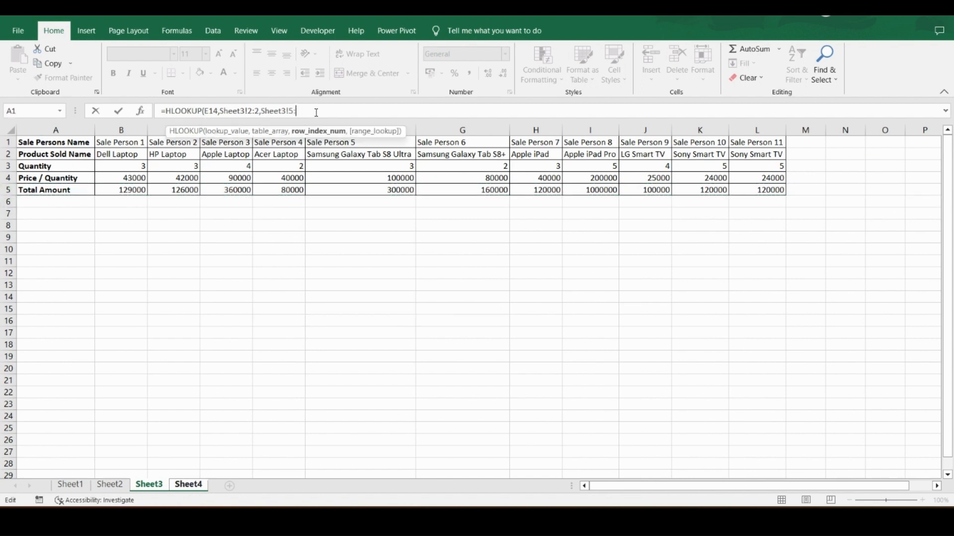
pyautogui.press('BackSpace')
pyautogui.press('BackSpace')
pyautogui.press('BackSpace')
pyautogui.press('BackSpace')
pyautogui.press('BackSpace')
pyautogui.press('BackSpace')
pyautogui.press('BackSpace')
pyautogui.press('BackSpace')
pyautogui.press('BackSpace')
pyautogui.press('BackSpace')
pyautogui.press('BackSpace')
pyautogui.press('BackSpace')
pyautogui.press('BackSpace')
pyautogui.press('BackSpace')
pyautogui.press('BackSpace')
pyautogui.press('BackSpace')
pyautogui.press('BackSpace')
pyautogui.press('BackSpace')
pyautogui.press('BackSpace')
pyautogui.press('BackSpace')
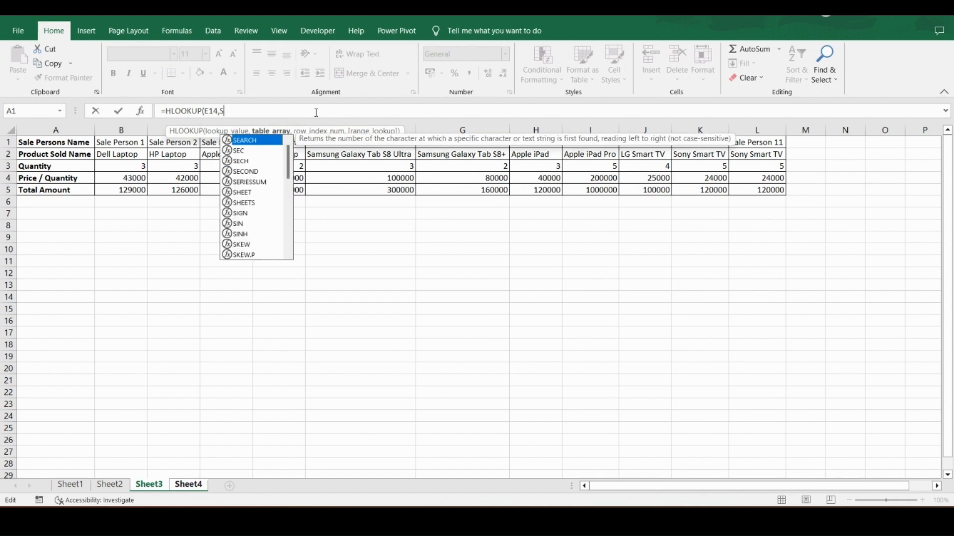
# - Complete the F14 HLOOKUP with Sheet3 rows 2:5 as table array, row index 4 and 0 for an exact match
pyautogui.click(7, 154)
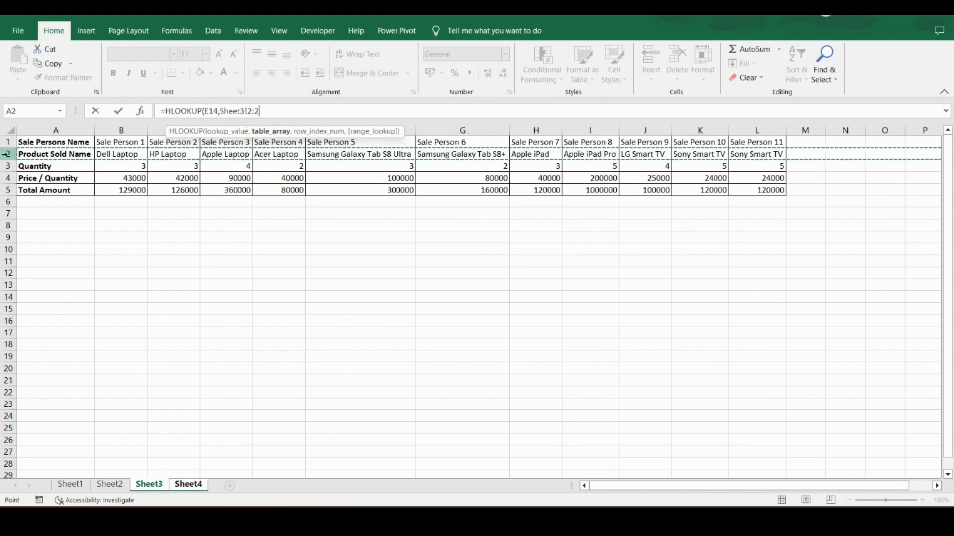
pyautogui.keyDown('shift'); pyautogui.click(7, 189); pyautogui.keyUp('shift')
pyautogui.write(',')
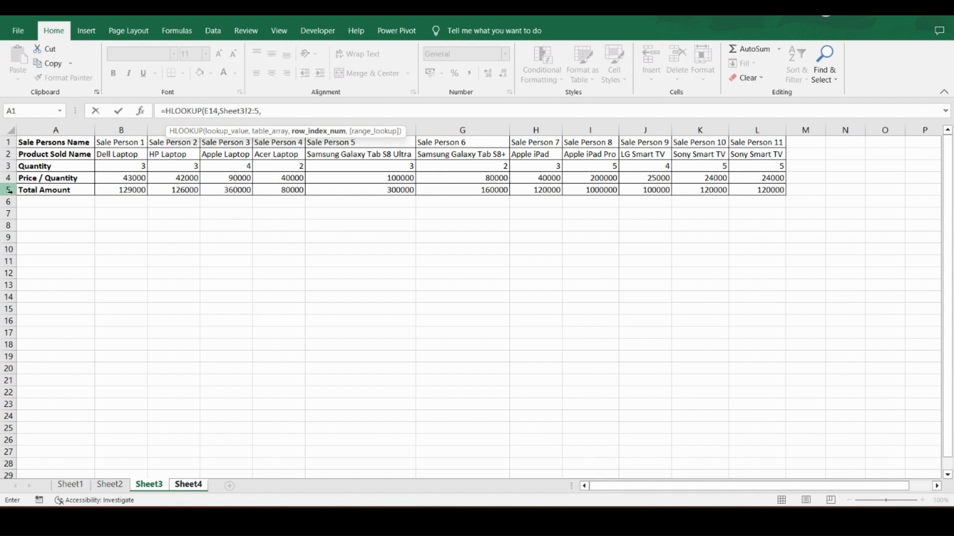
pyautogui.write('4')
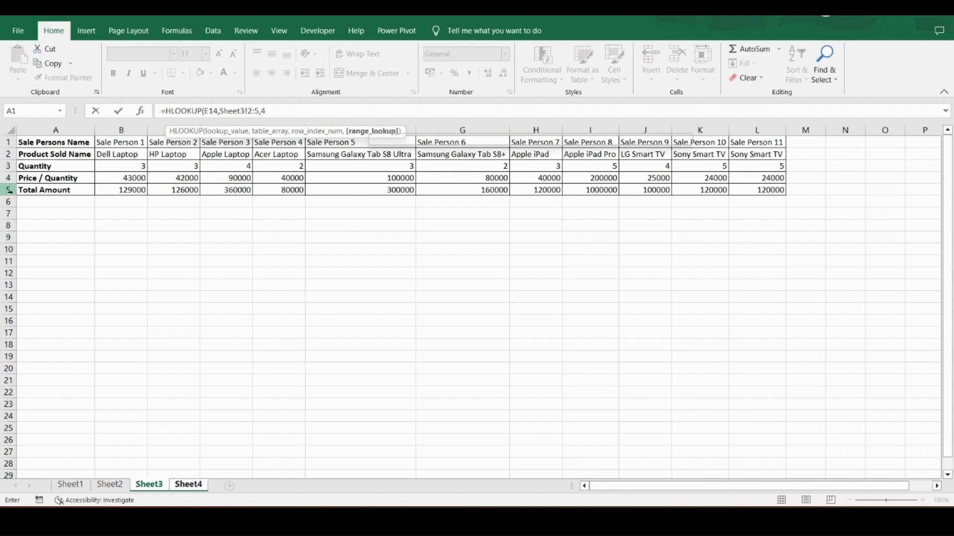
pyautogui.write(',0)')
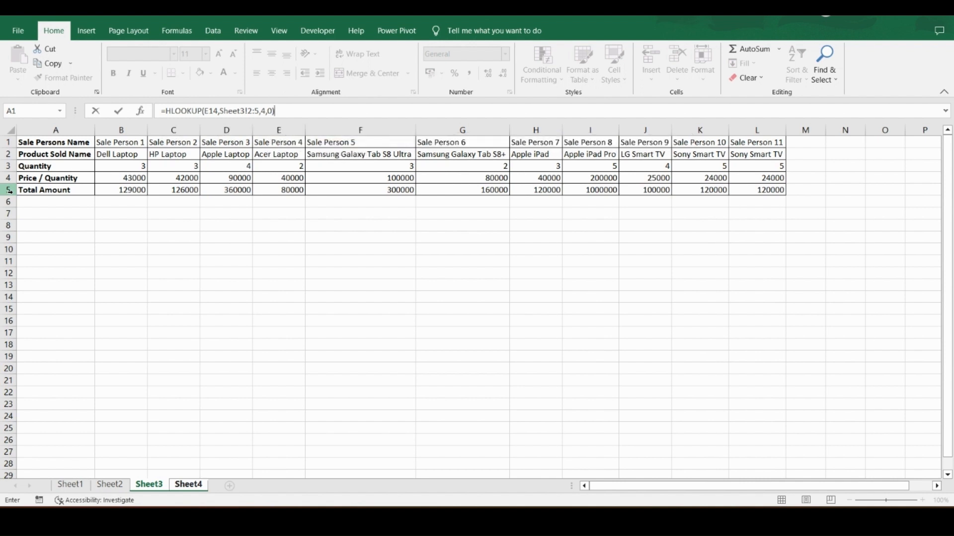
pyautogui.press('Return')
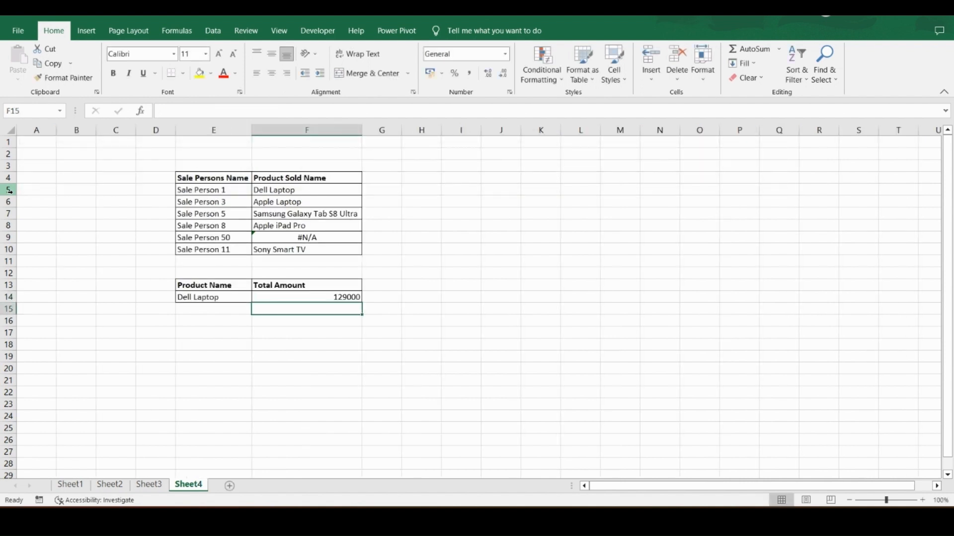
pyautogui.click(300, 297)
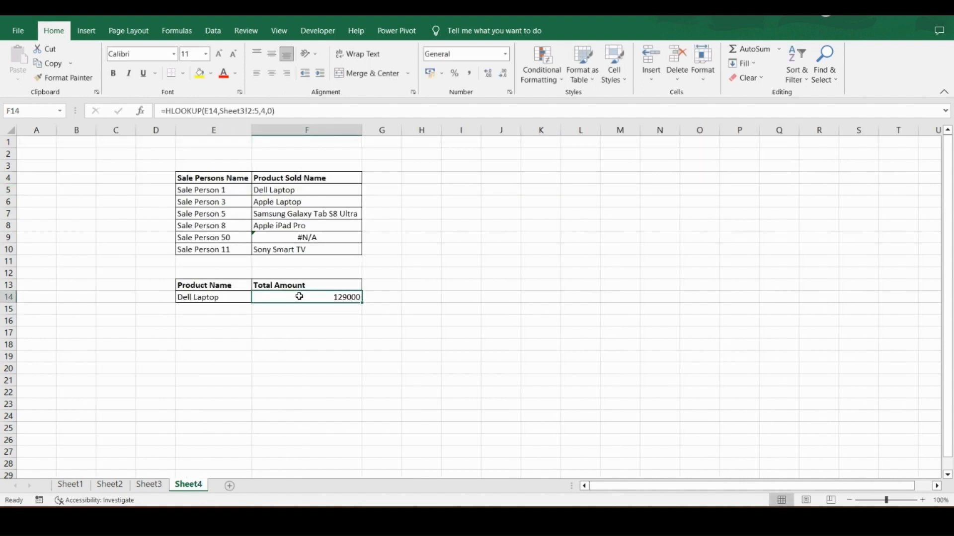